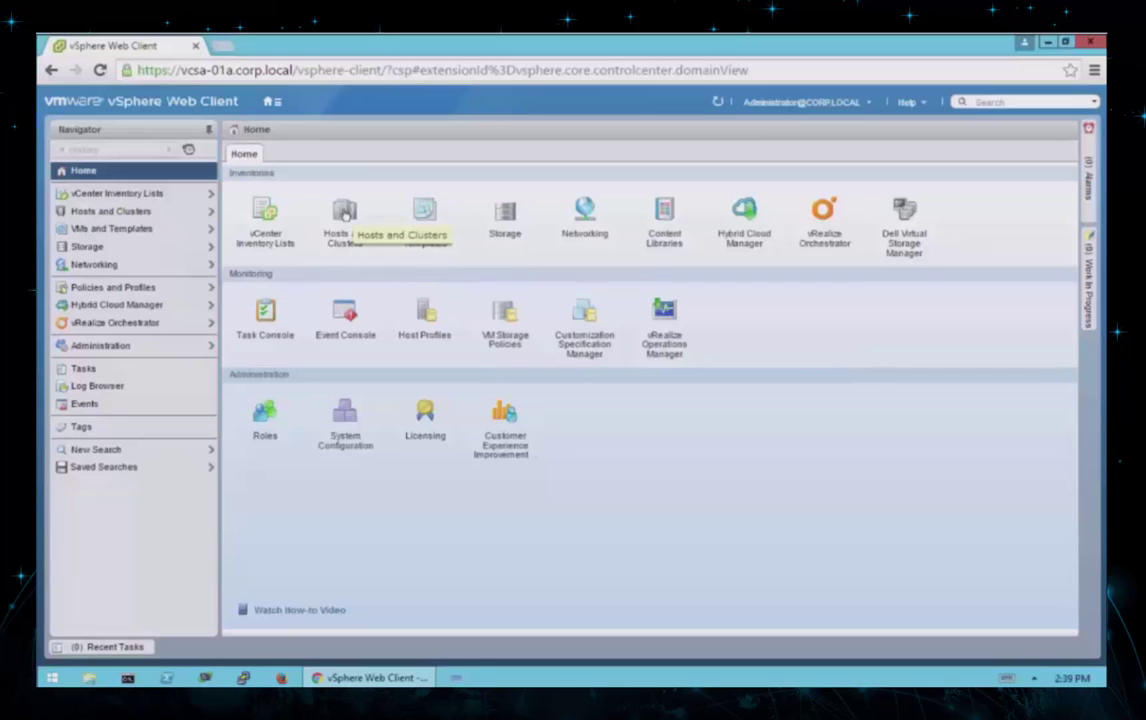
Start configuring Virtual SAN from the general Virtual SAN settings of the RegionA01-COMP01 cluster.
left_click(345, 213)
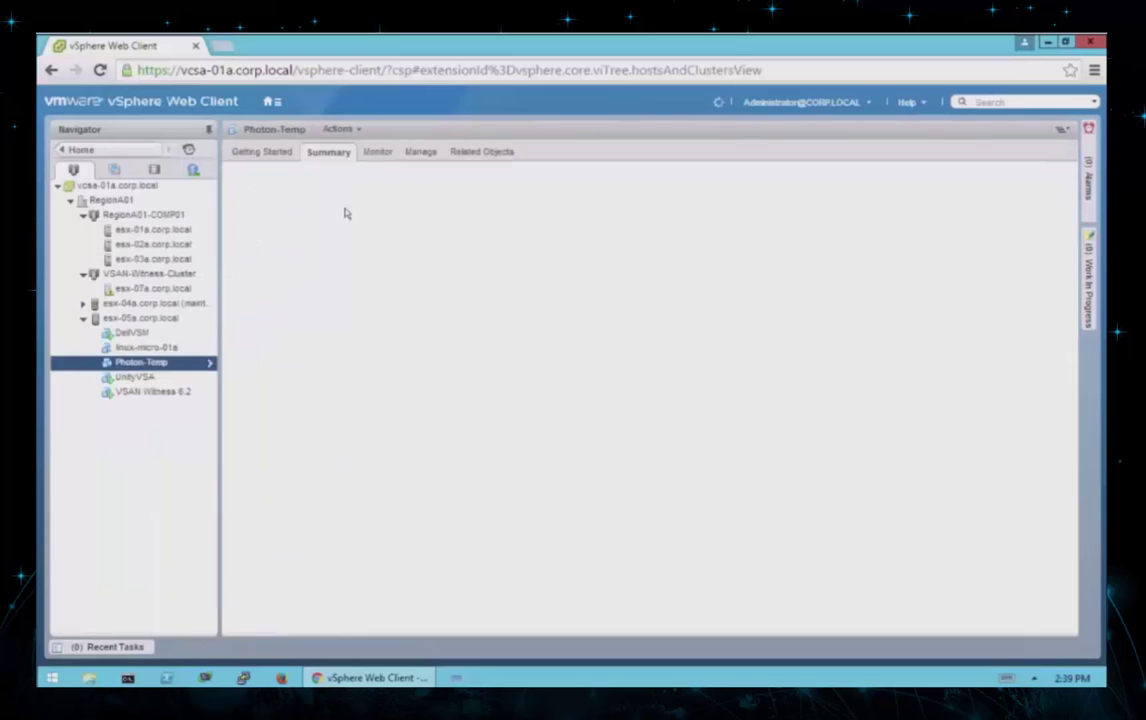
left_click(158, 217)
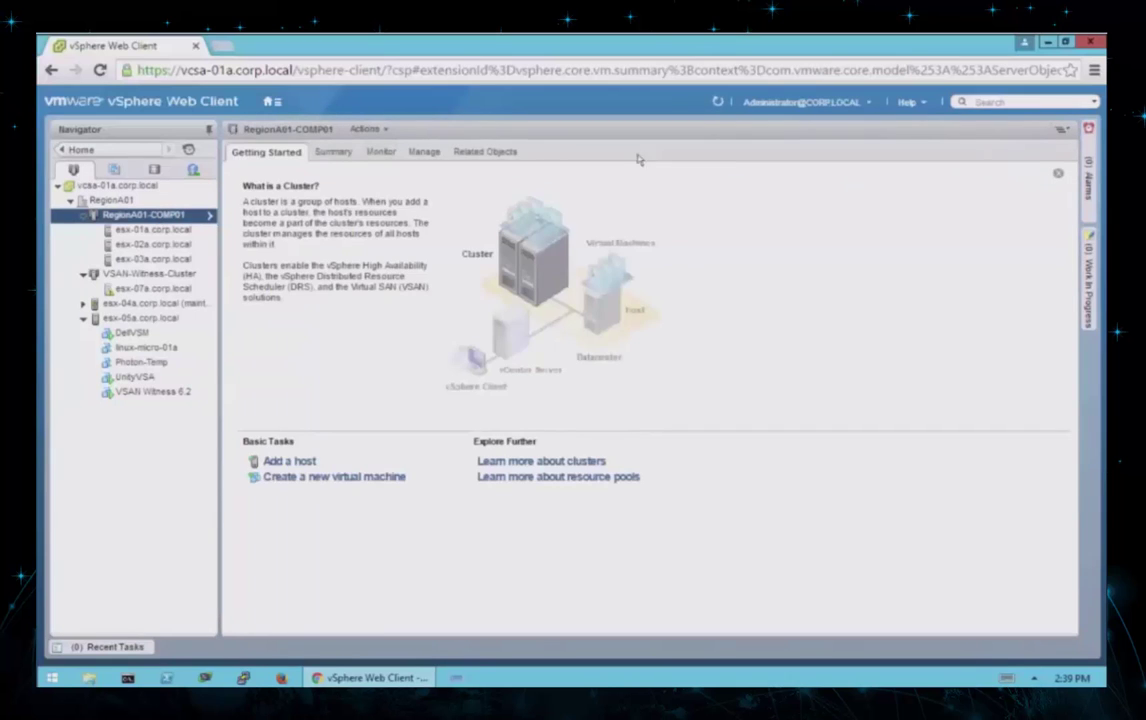
left_click(421, 152)
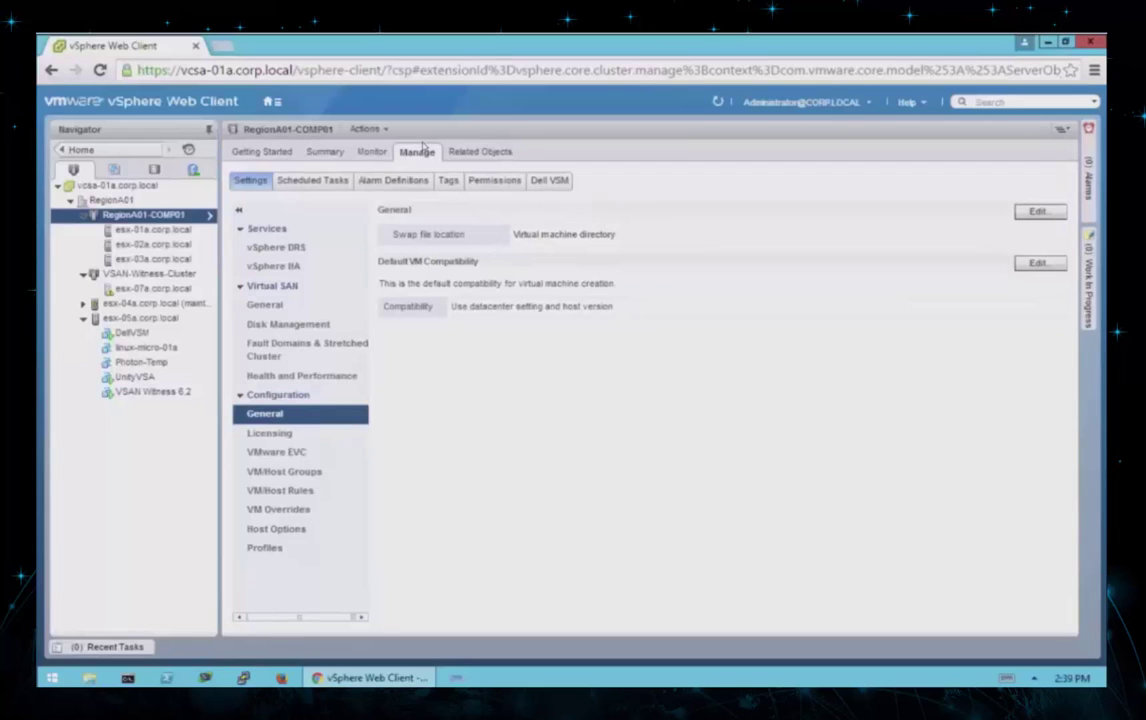
left_click(271, 307)
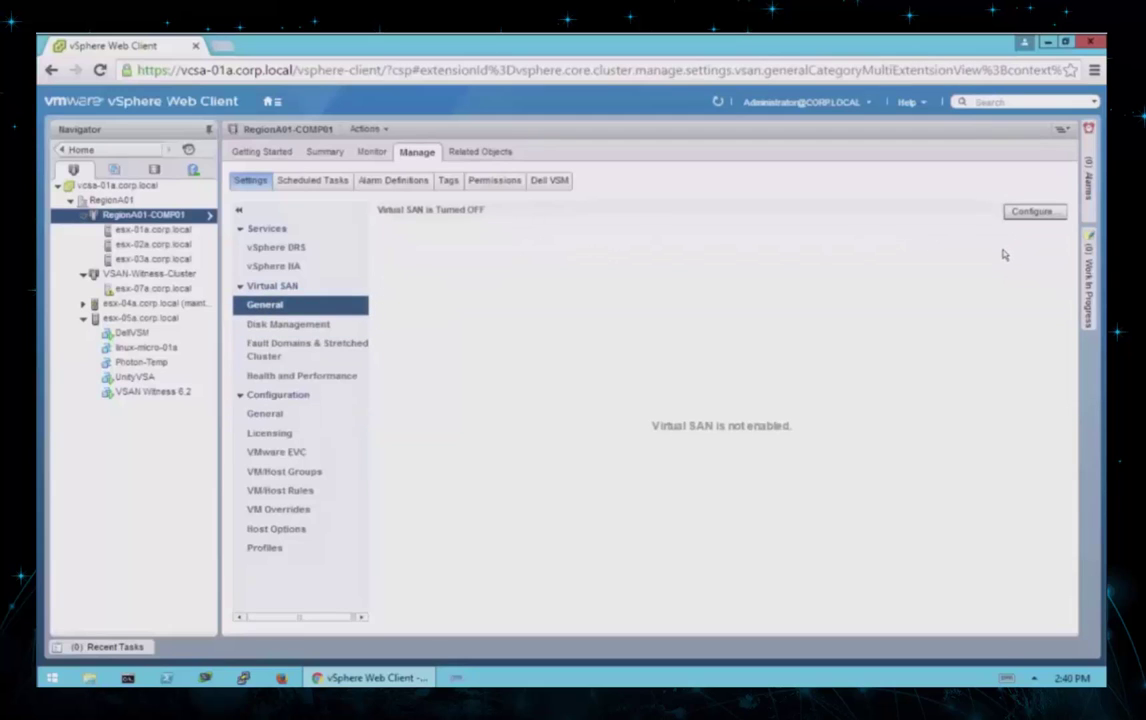
left_click(1040, 213)
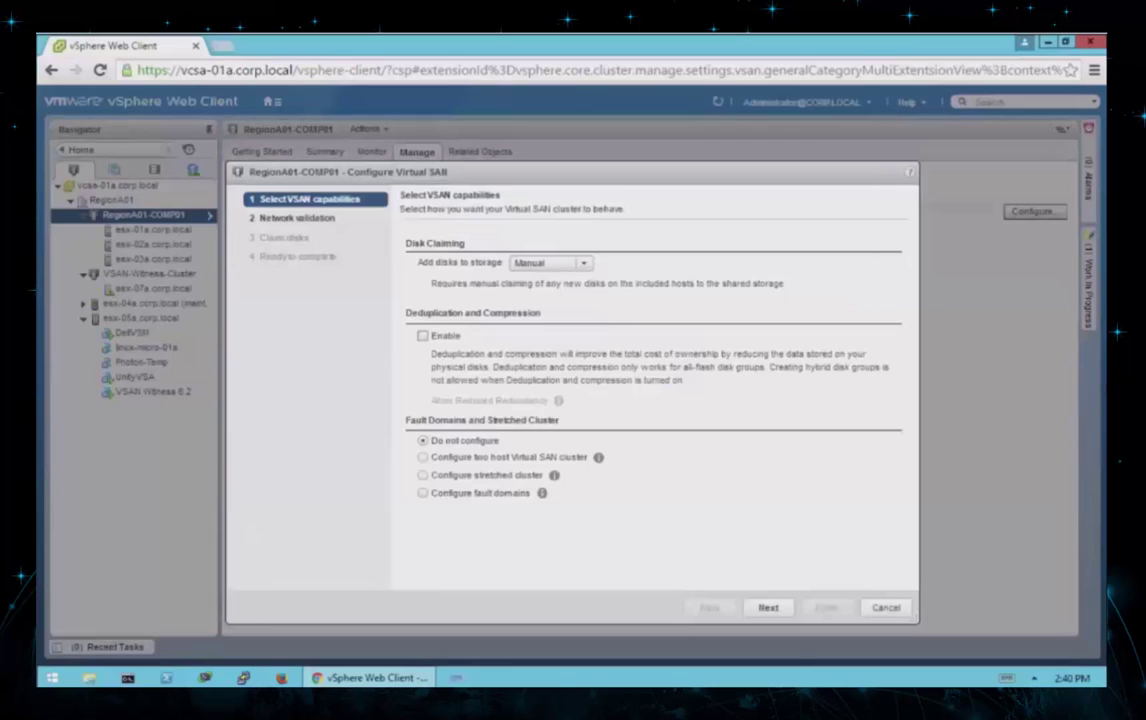
Keep manual disk claiming with deduplication and compression off and no fault domains, and proceed through network validation to disk claiming.
left_click(586, 263)
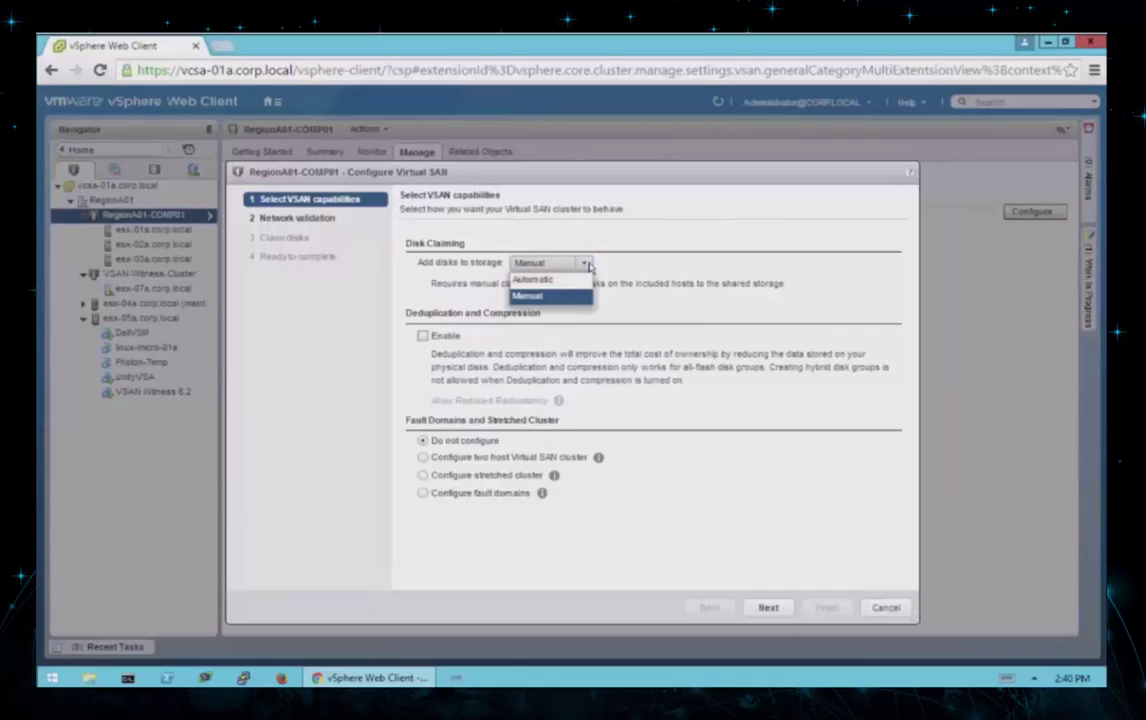
left_click(589, 265)
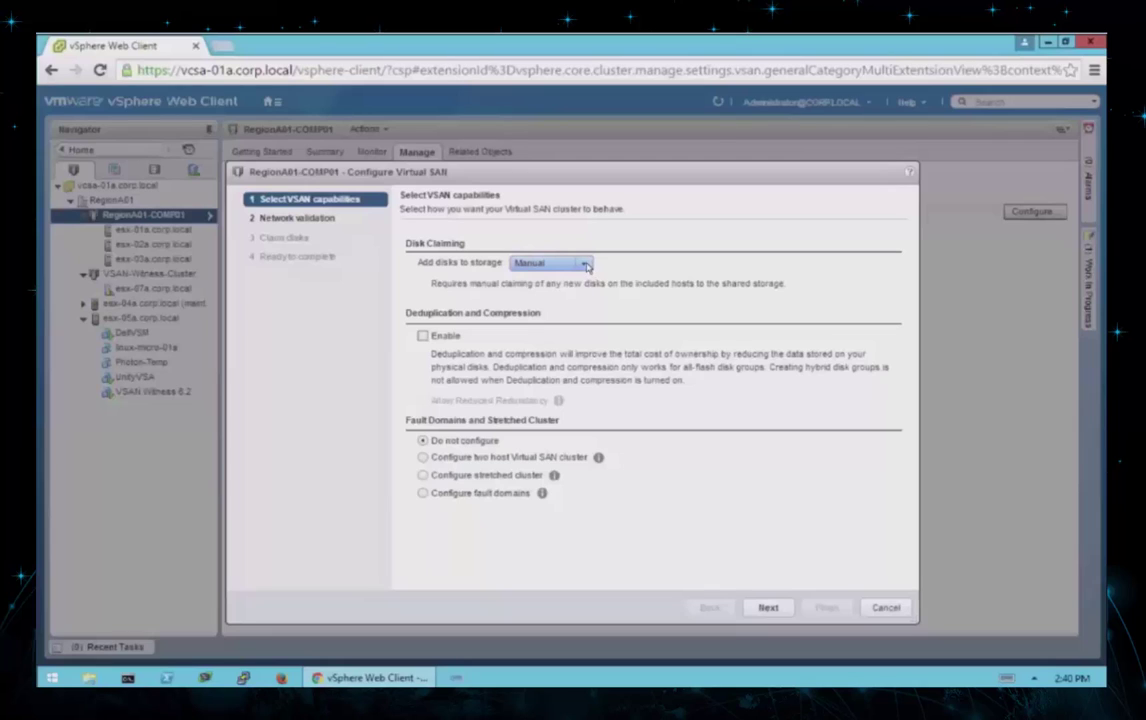
left_click(423, 336)
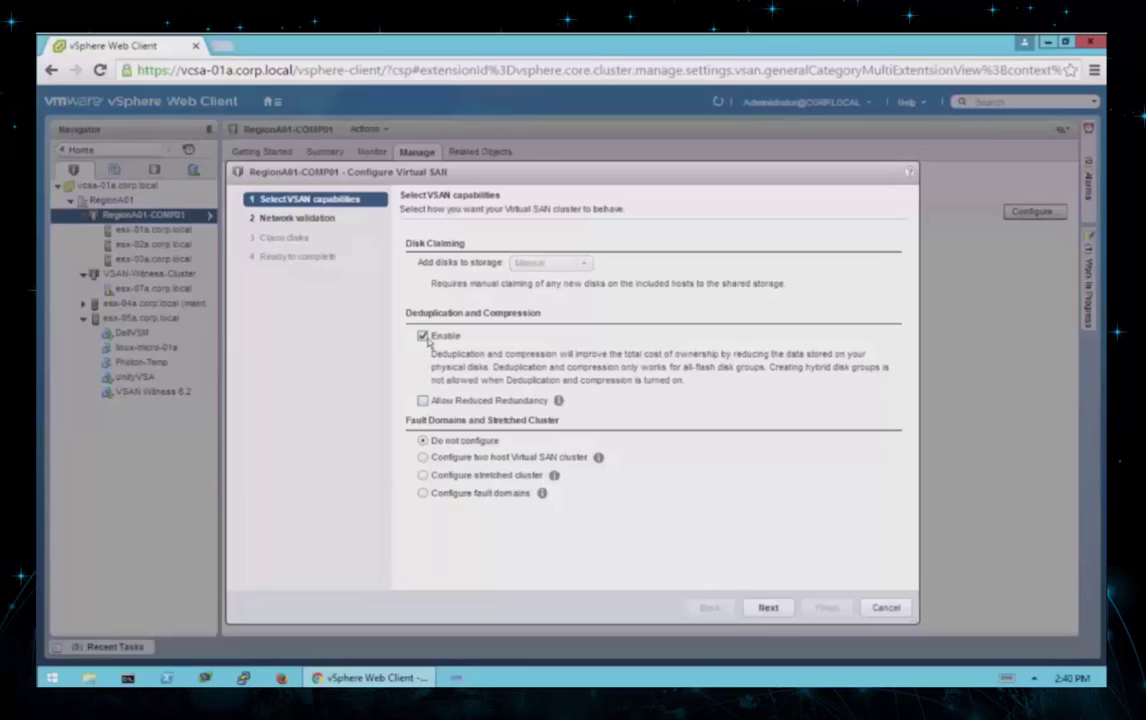
left_click(423, 336)
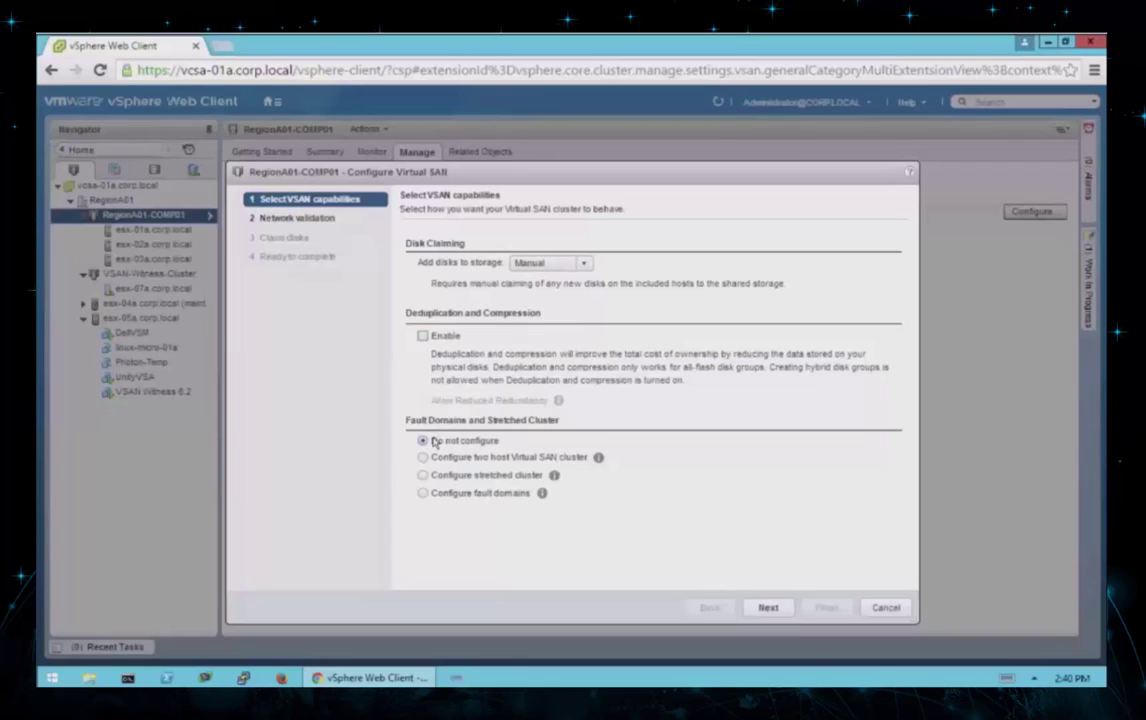
left_click(766, 608)
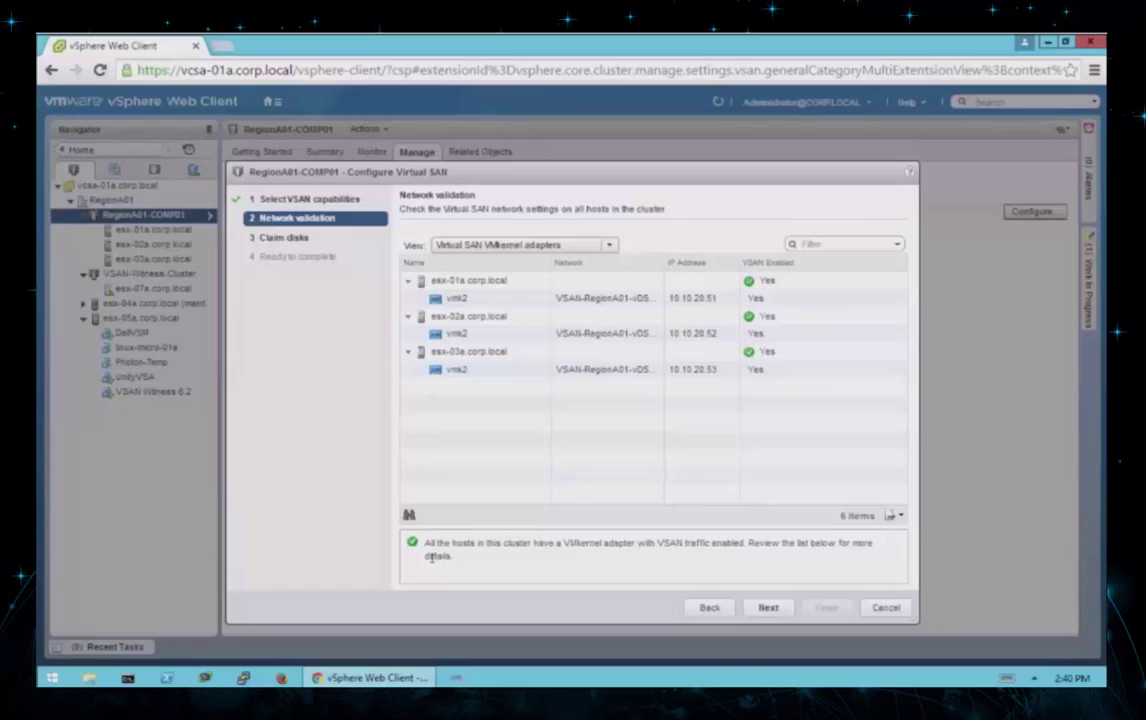
left_click(764, 608)
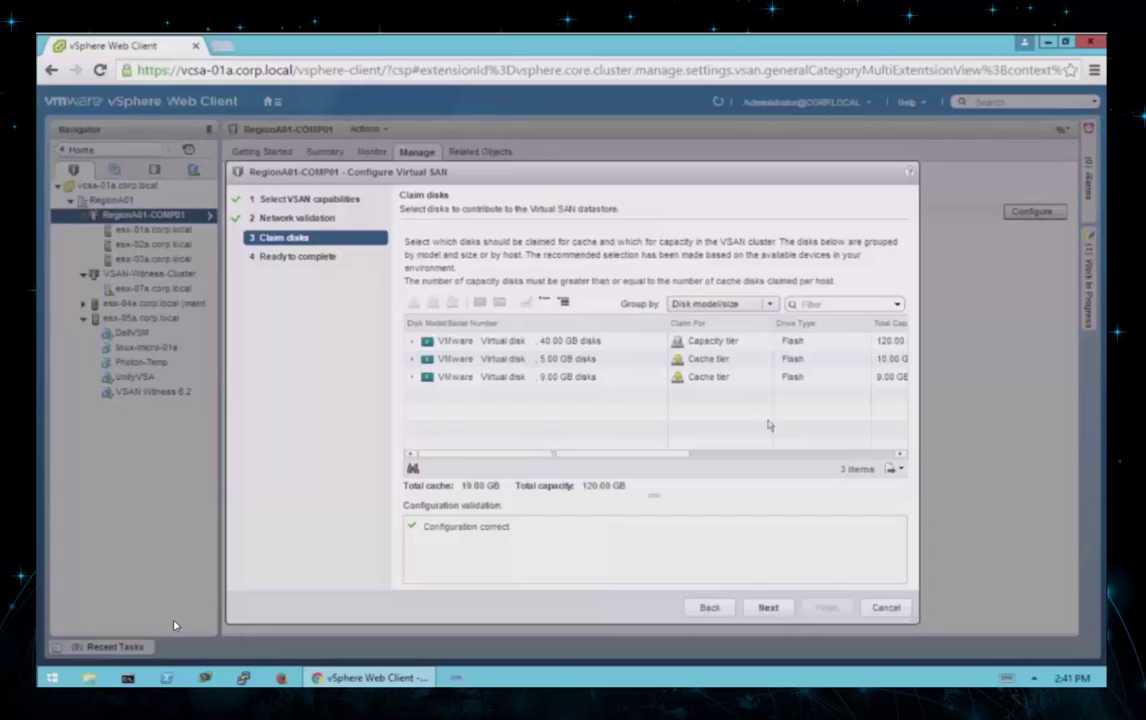
Examine the individual disks in the 40 GB, 5 GB and 9 GB groups and the tier each is claimed for.
left_click(412, 342)
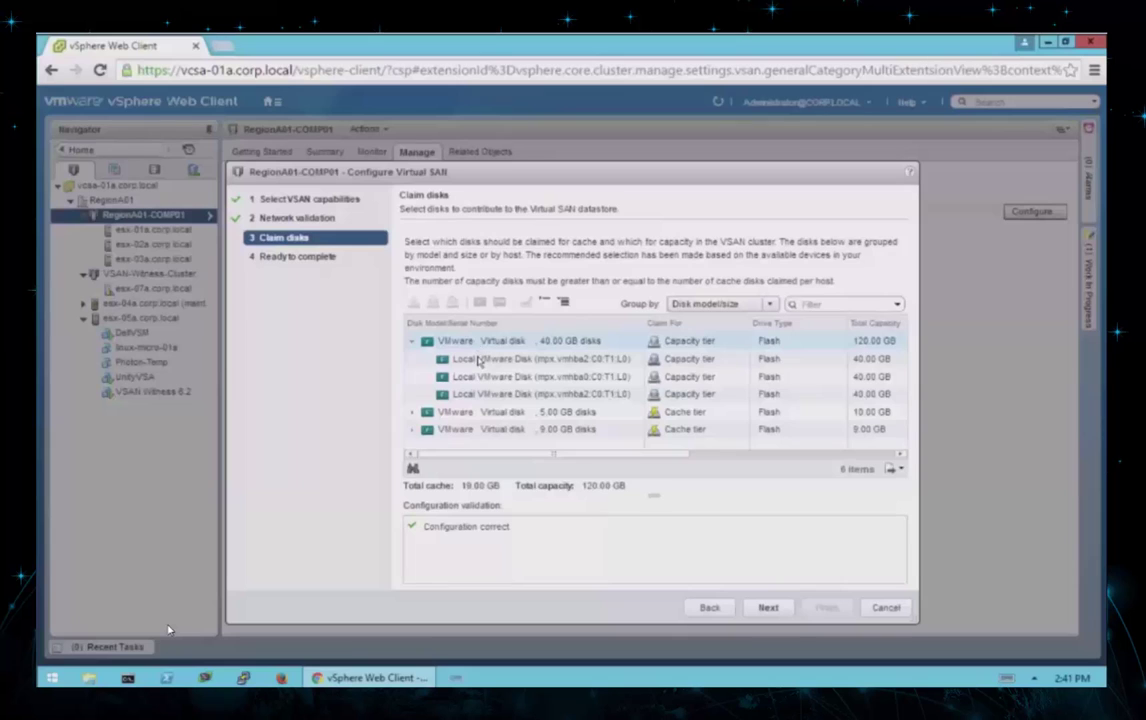
left_click(472, 359)
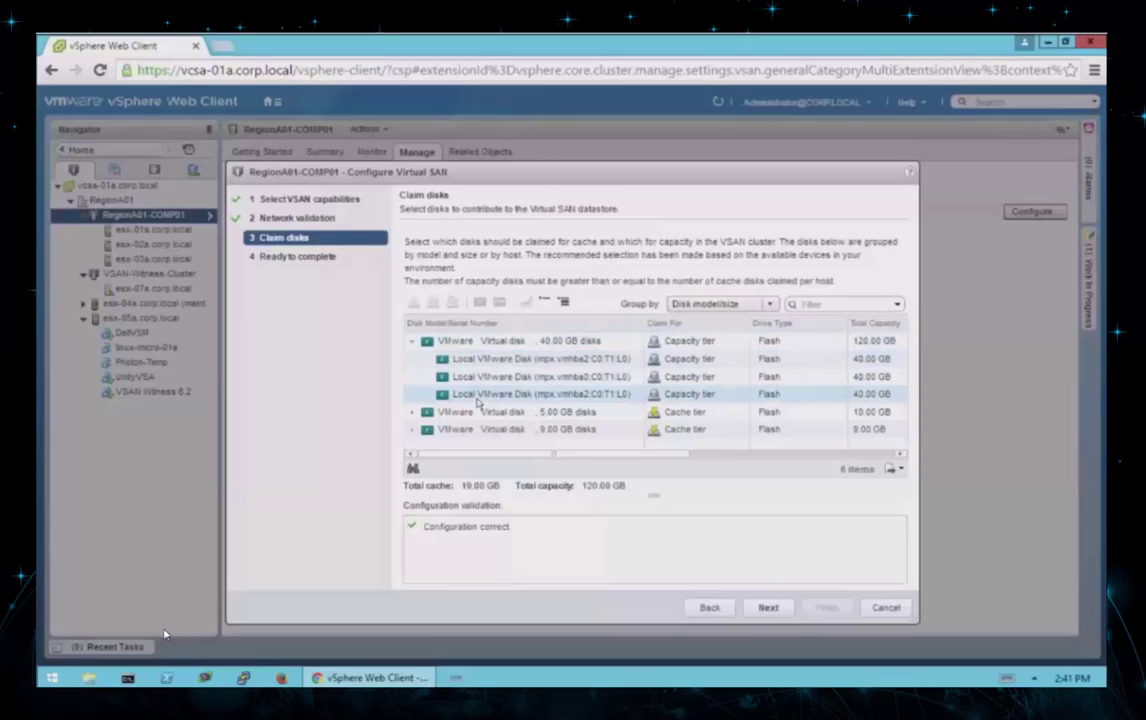
left_click(413, 412)
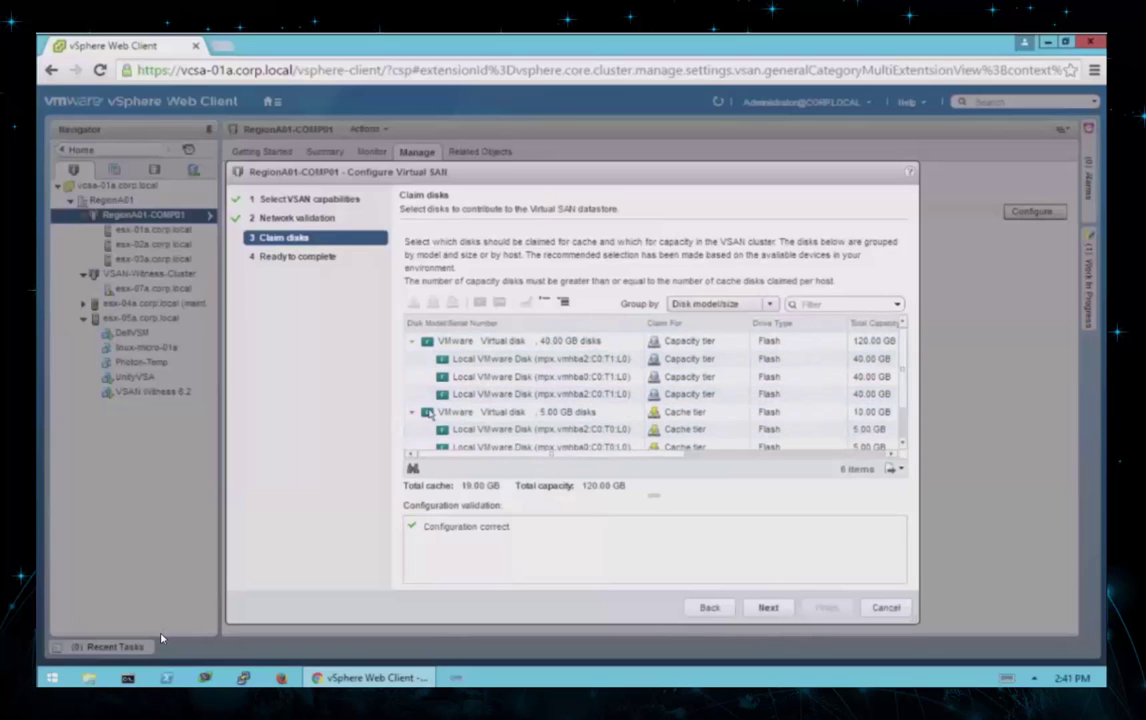
scroll(474, 402, "down", 1)
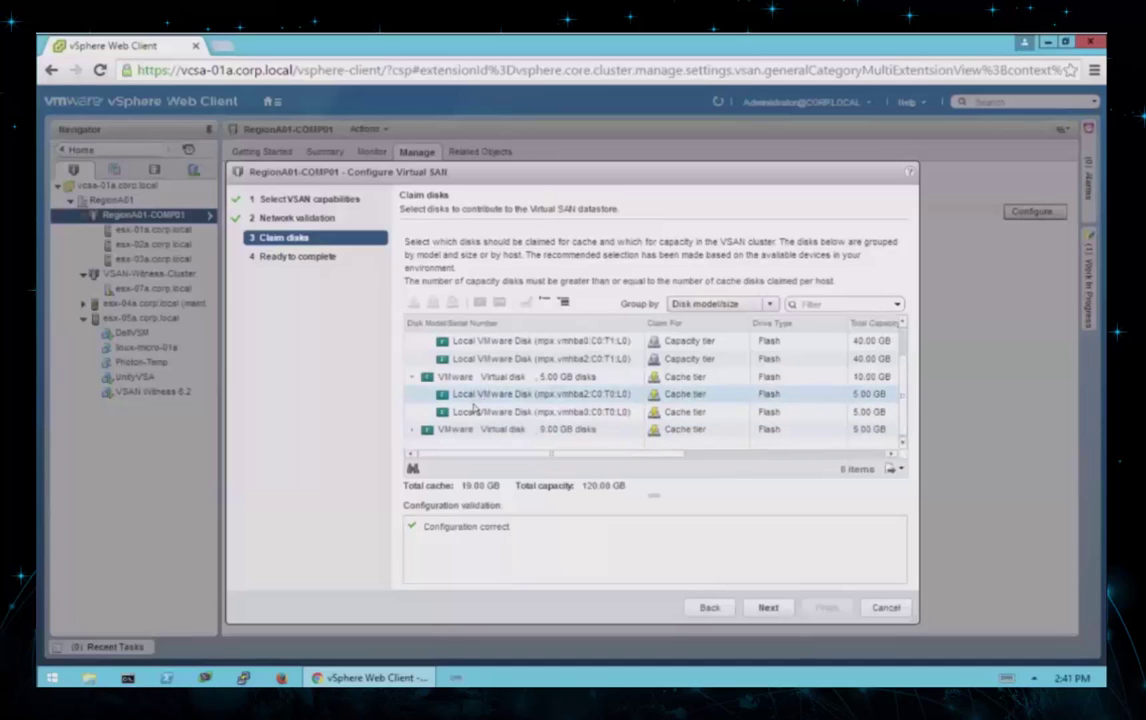
left_click(413, 432)
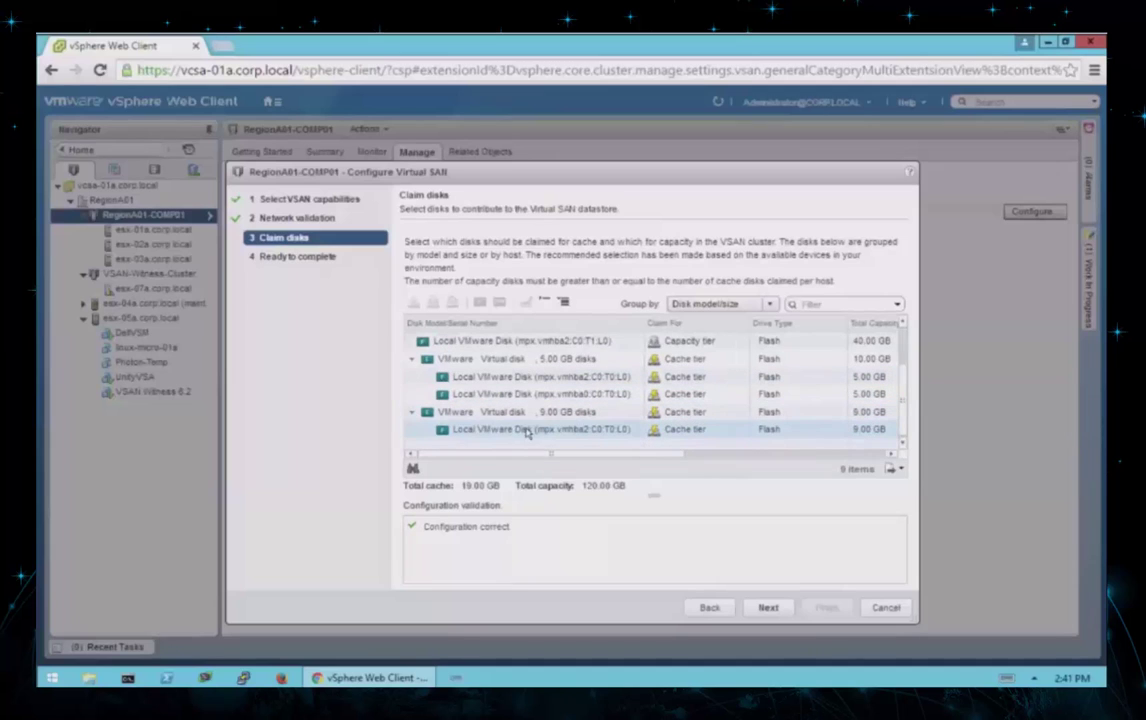
Group the disks by host, enlarge the disk list, and inspect the disks claimed on esx-01a, esx-02a and esx-03a.
left_click(772, 305)
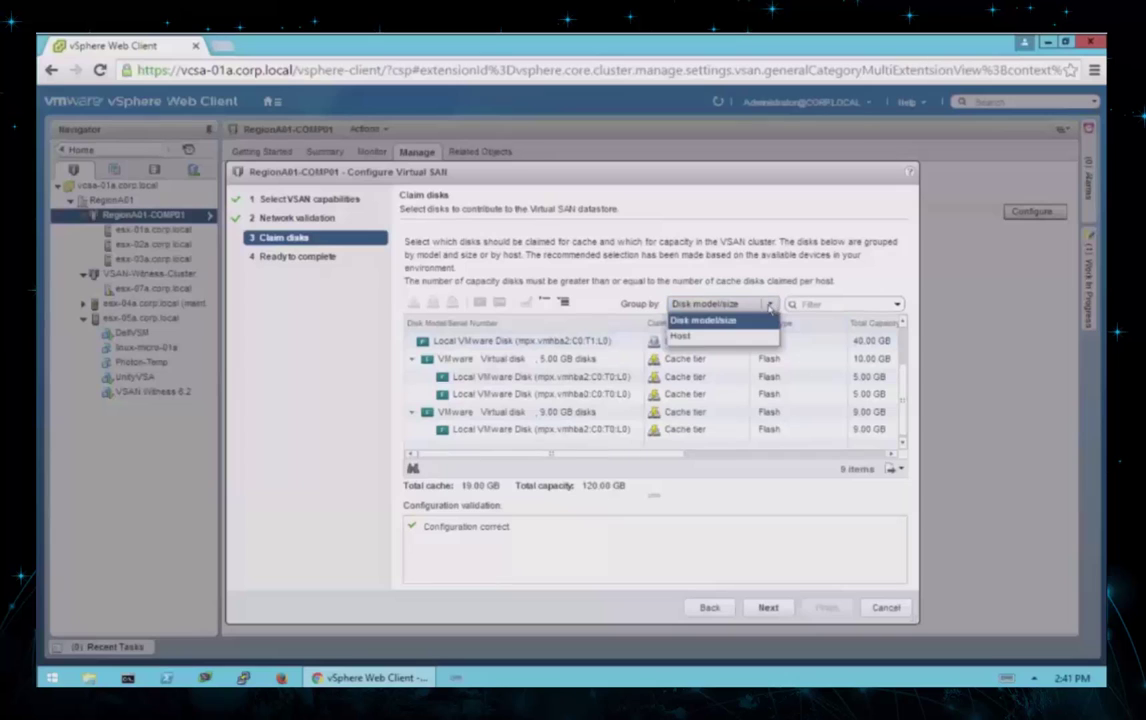
left_click(700, 336)
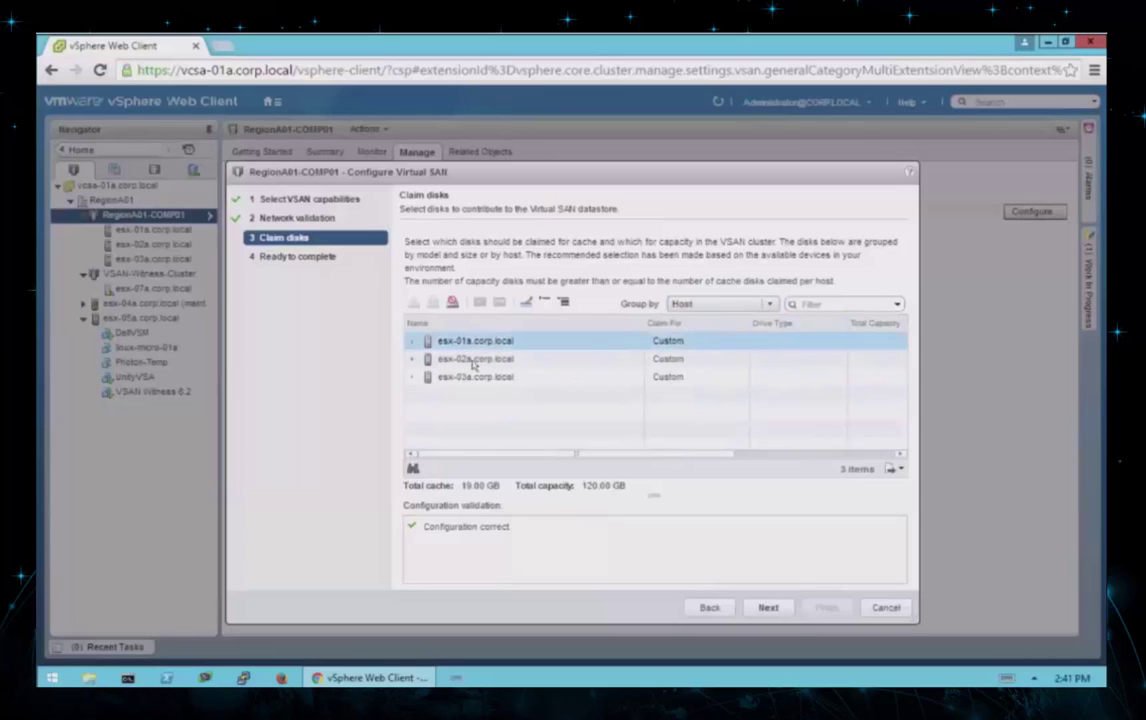
left_click(413, 342)
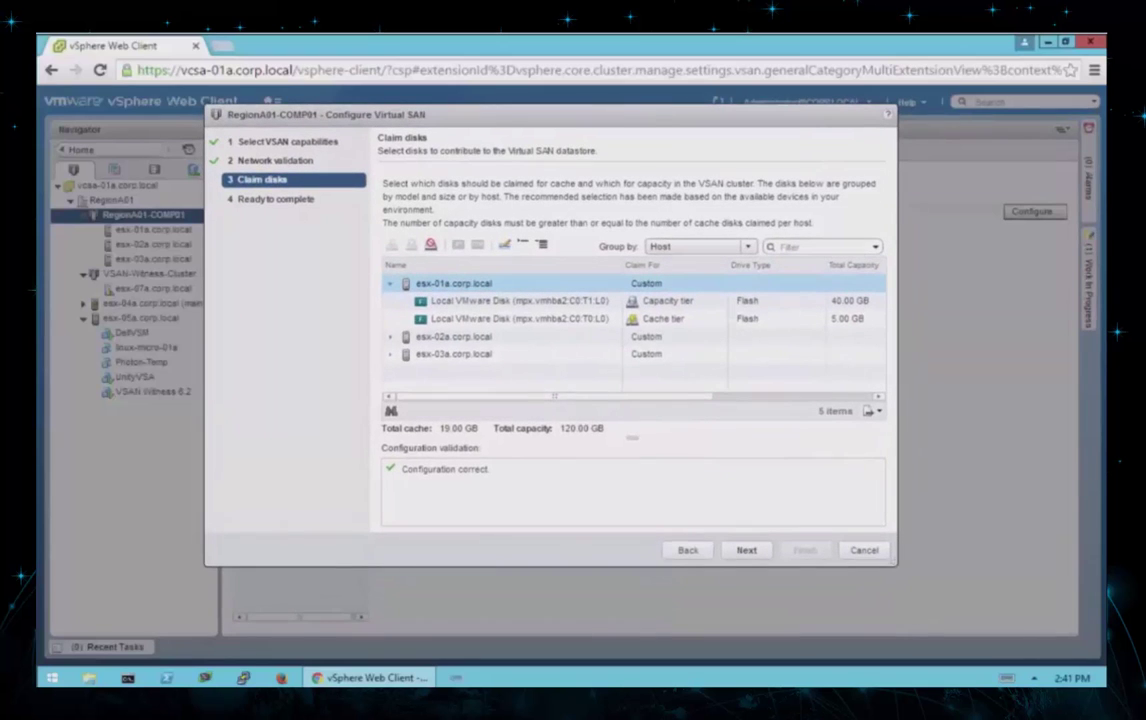
left_click_drag(897, 566, 1028, 640)
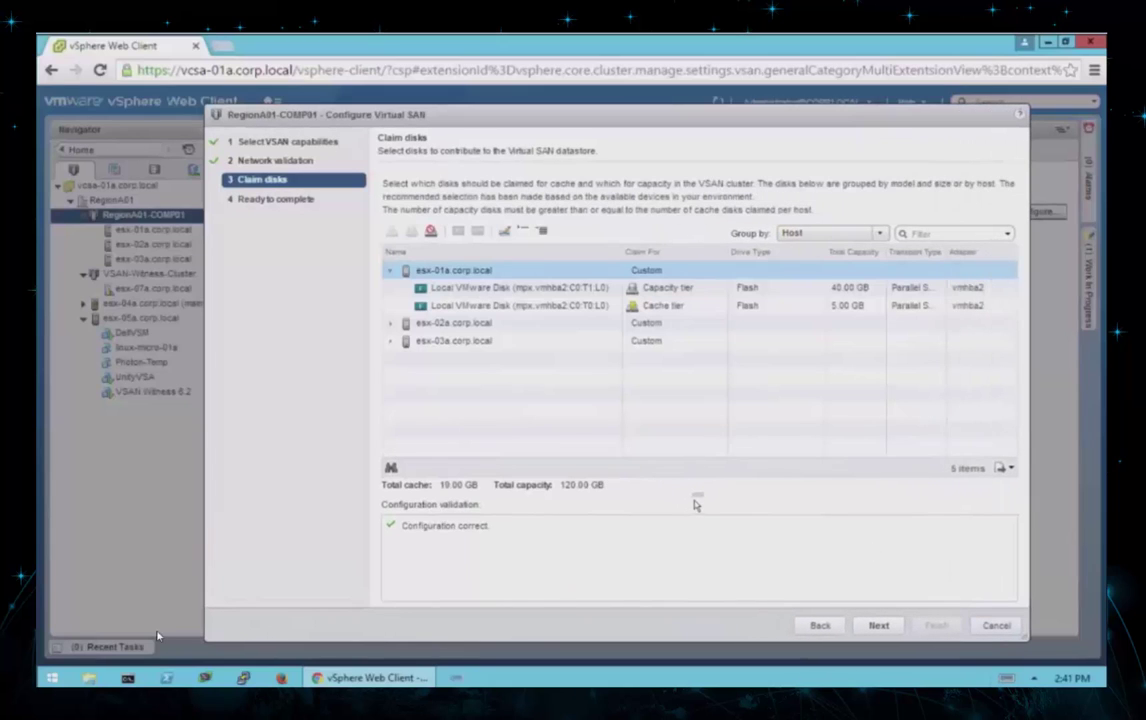
left_click_drag(698, 500, 698, 532)
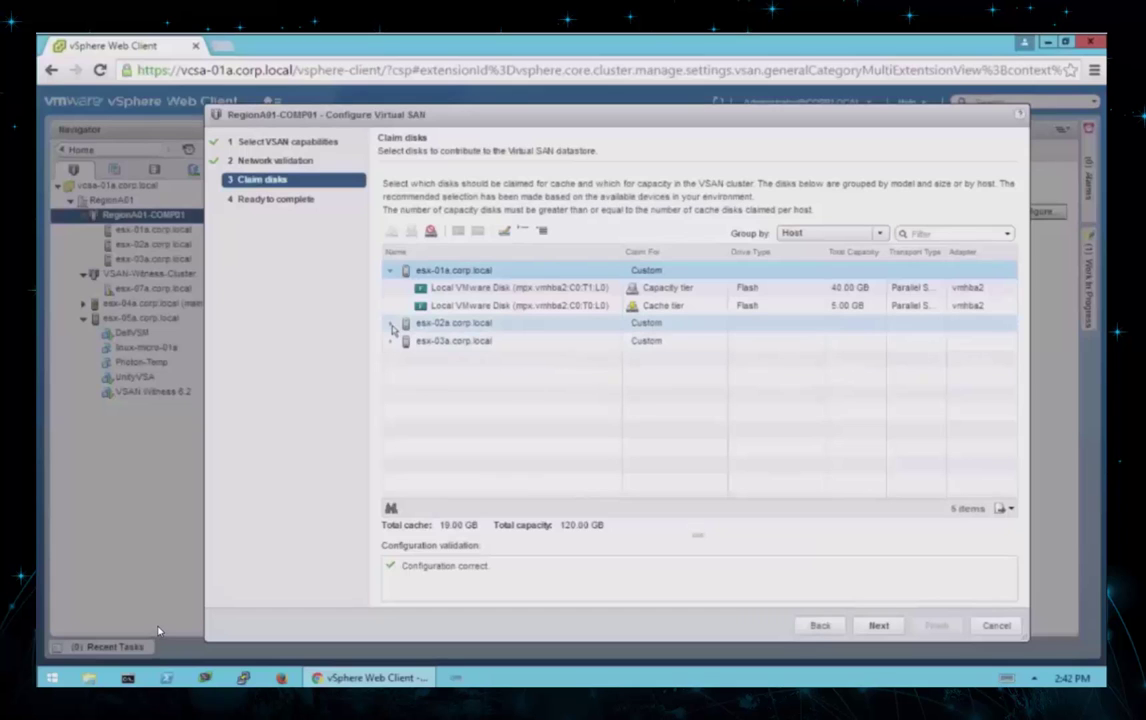
left_click(391, 325)
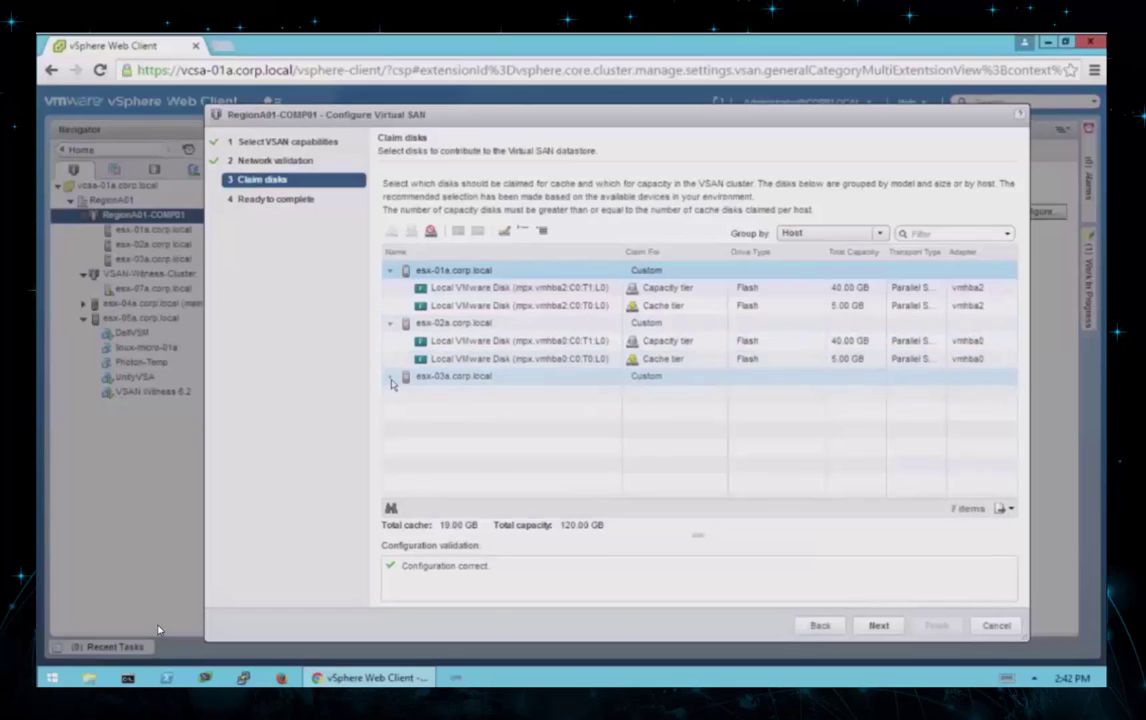
left_click(391, 377)
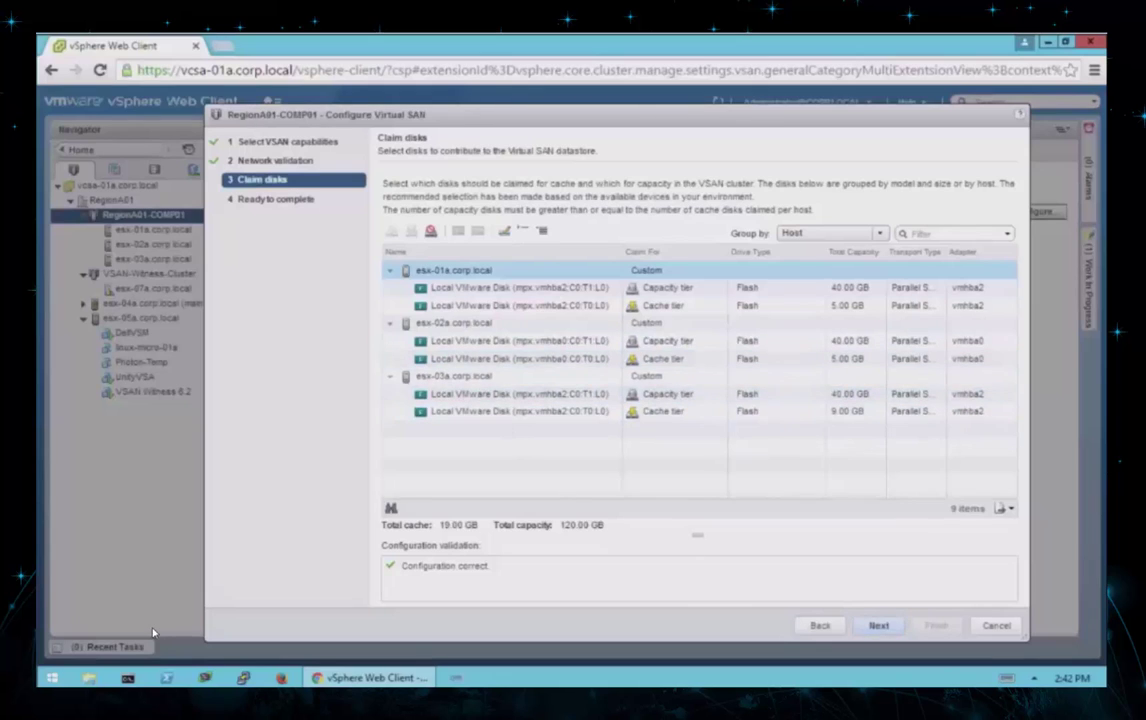
Accept the disk claims and finish the Virtual SAN configuration, checking its progress in the recent tasks.
key("Return")
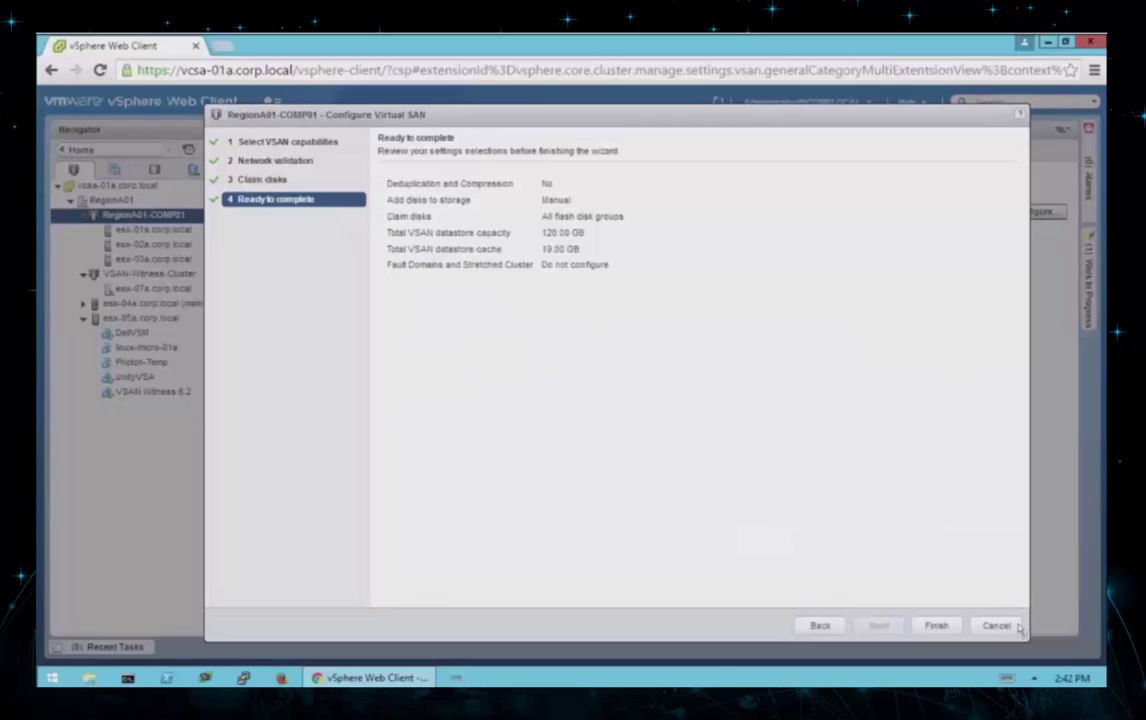
left_click(938, 626)
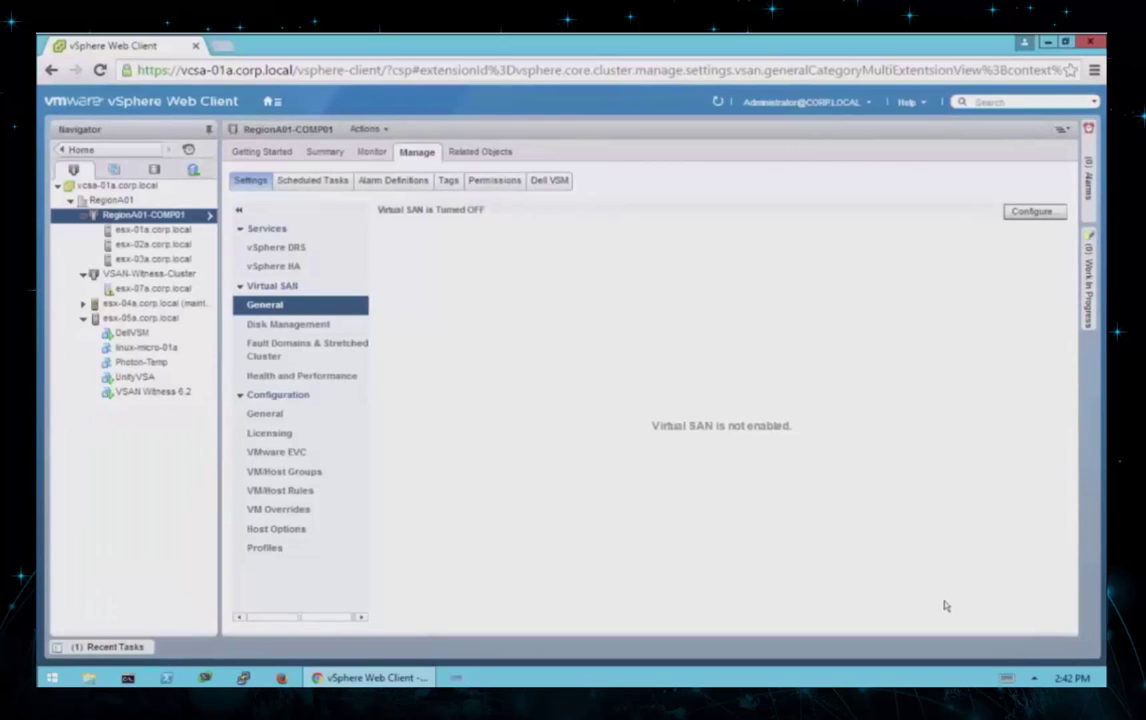
left_click(120, 648)
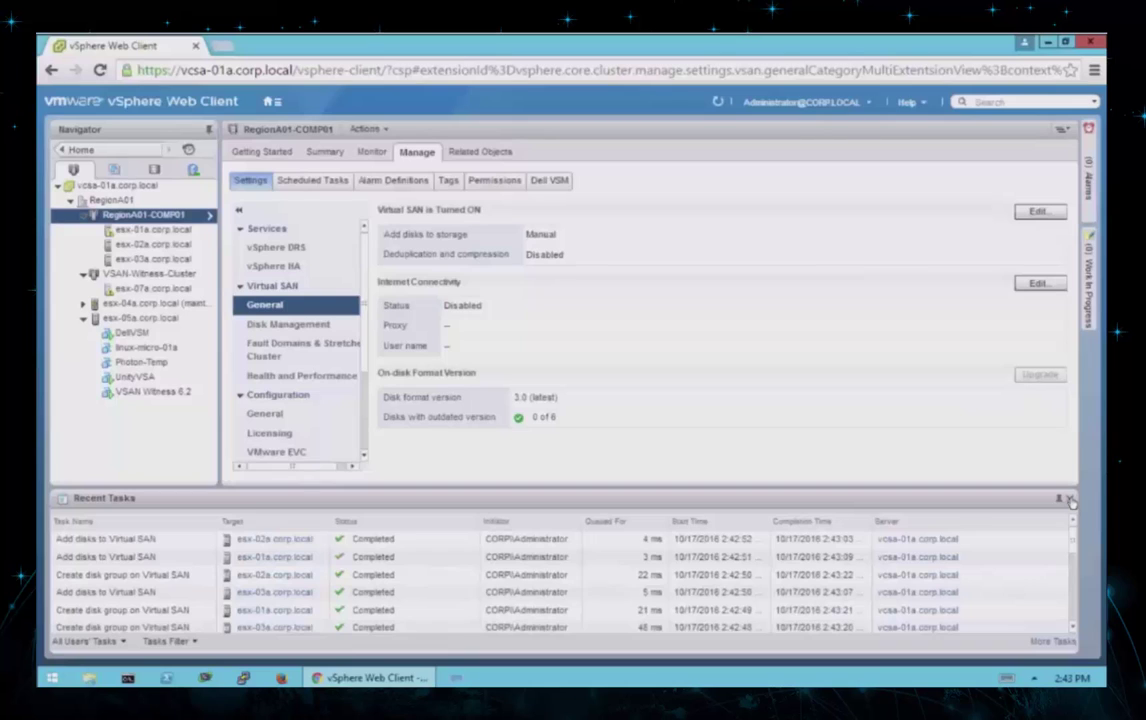
left_click(1070, 499)
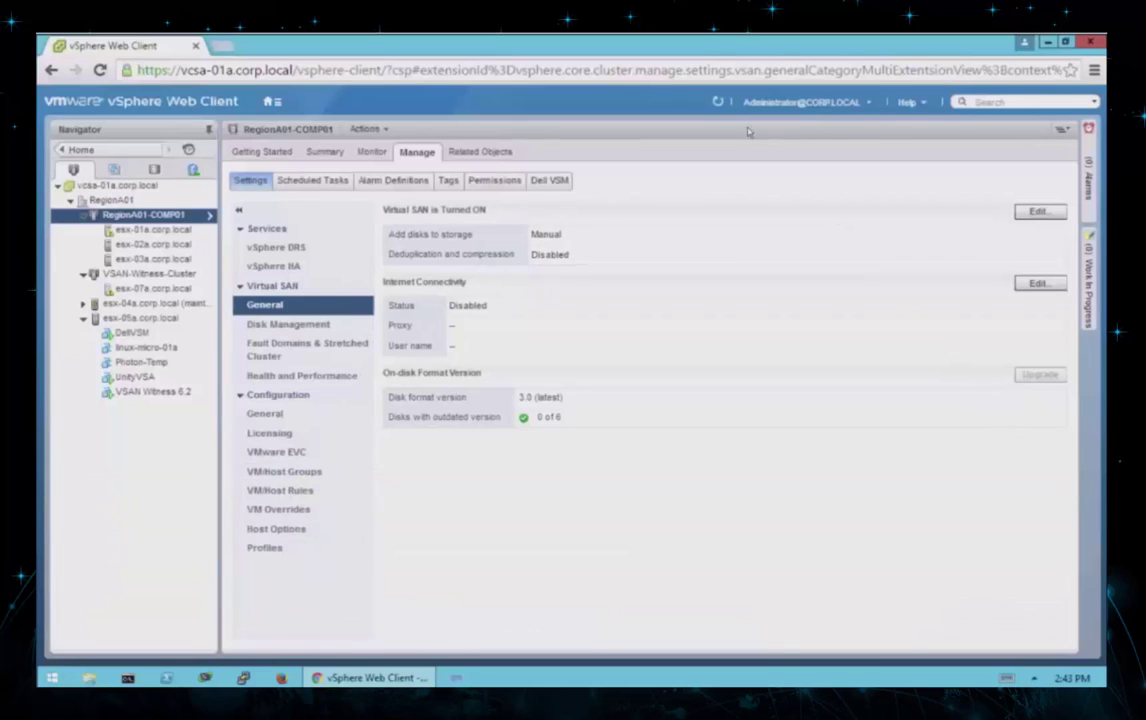
Refresh the client data and inspect the disk group of esx-01a.corp.local in the cluster's Virtual SAN disk management.
left_click(716, 104)
left_click(717, 103)
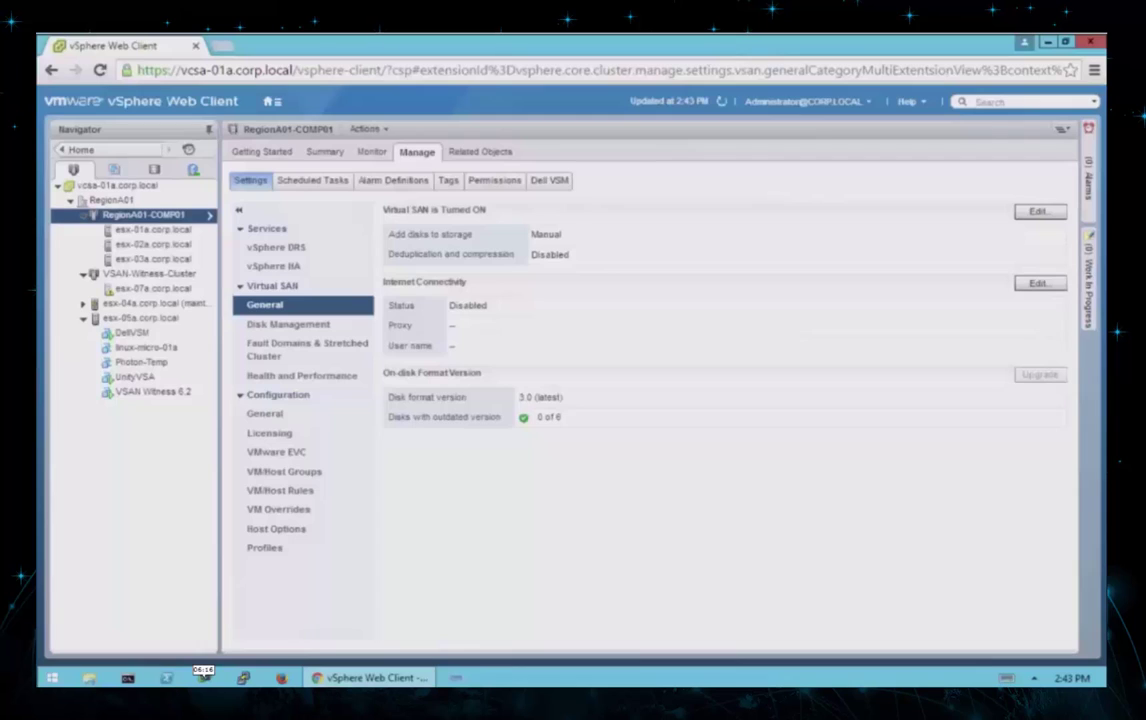
left_click(281, 328)
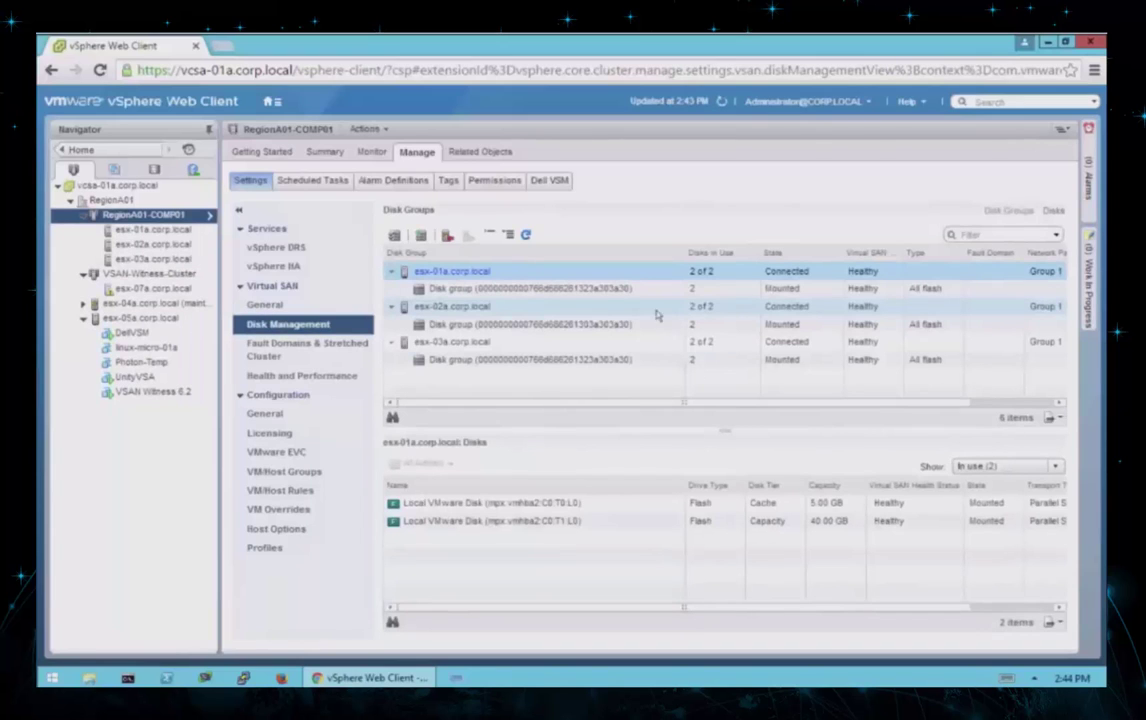
left_click(546, 290)
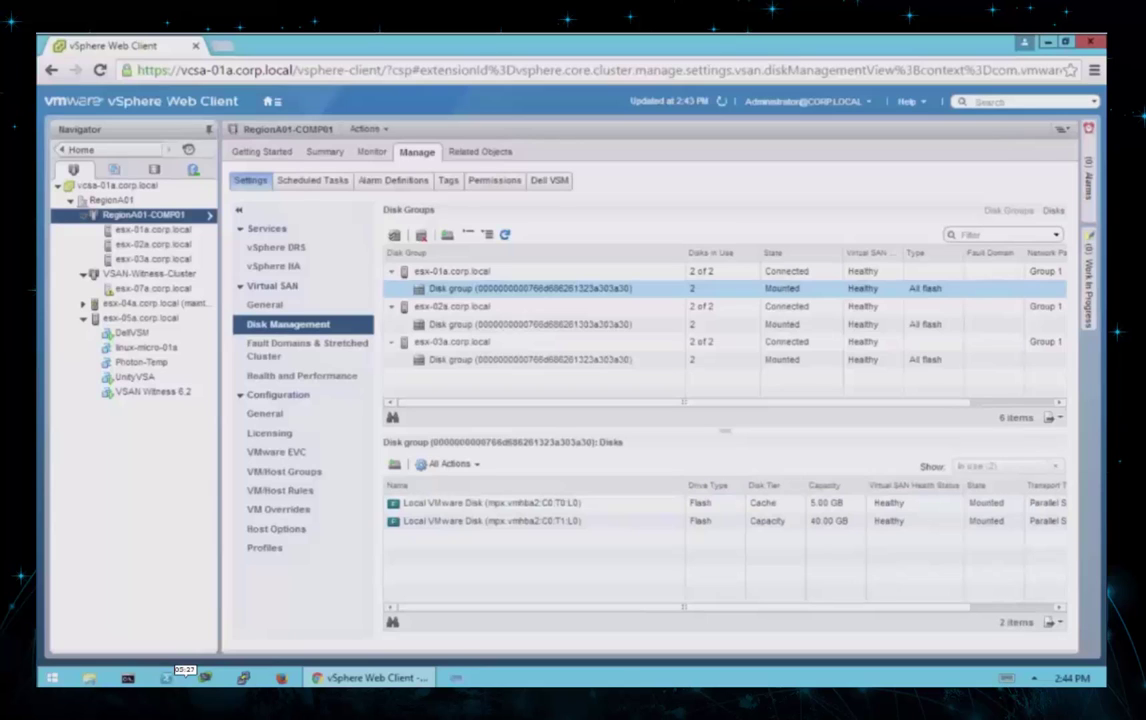
Find the RegionA01-VSAN-COMP01 datastore under RegionA01 in the storage inventory and examine its capacity details in the general settings.
left_click(154, 170)
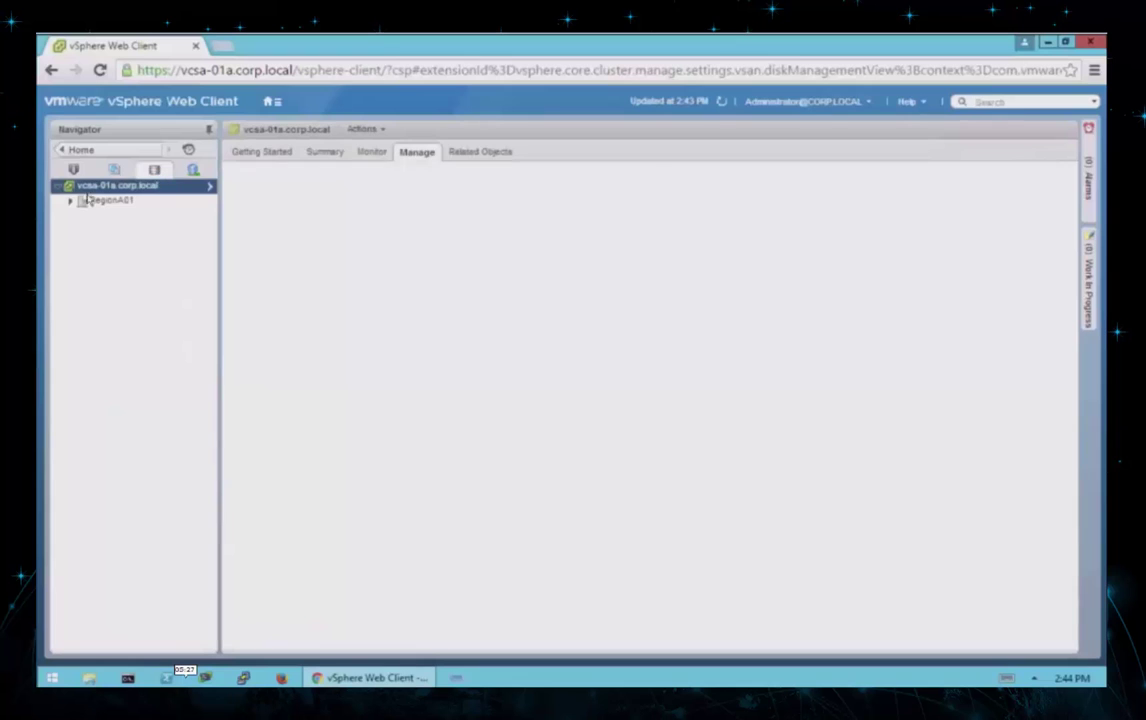
left_click(72, 202)
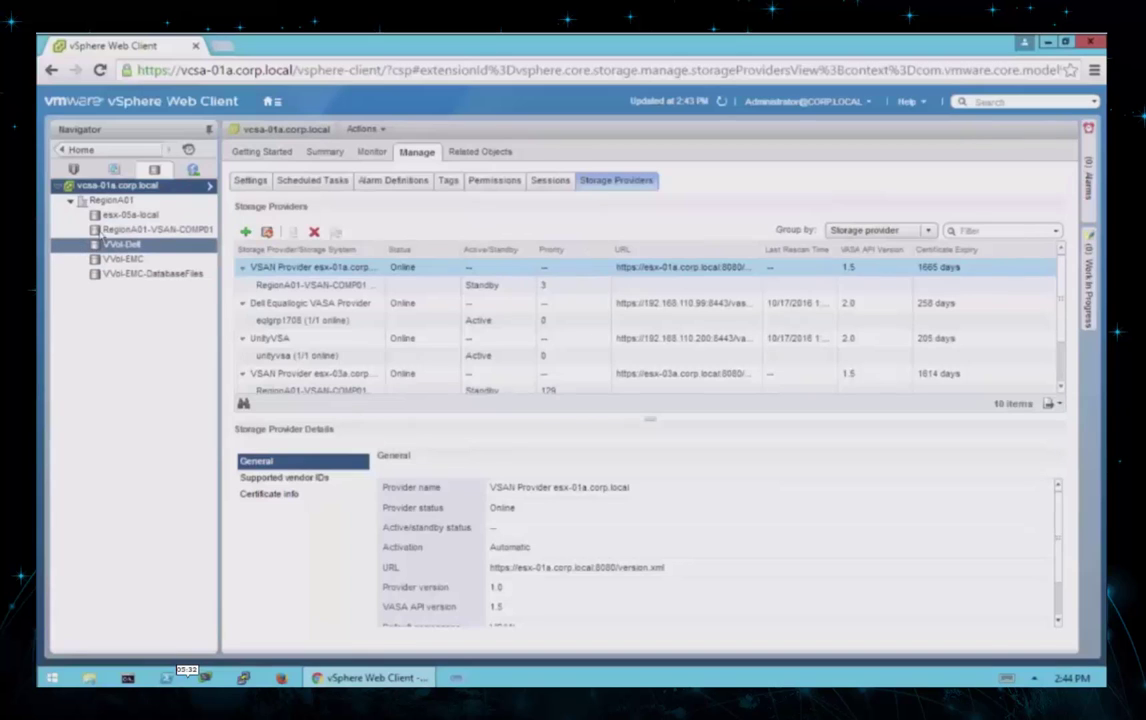
left_click(106, 232)
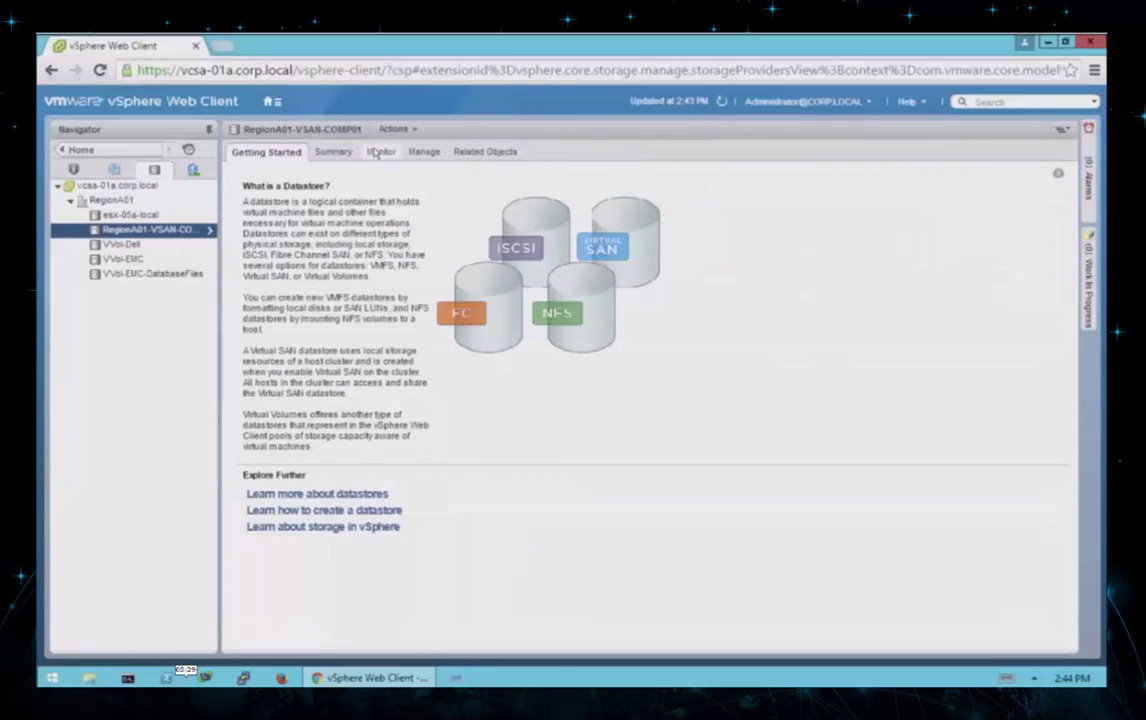
left_click(421, 152)
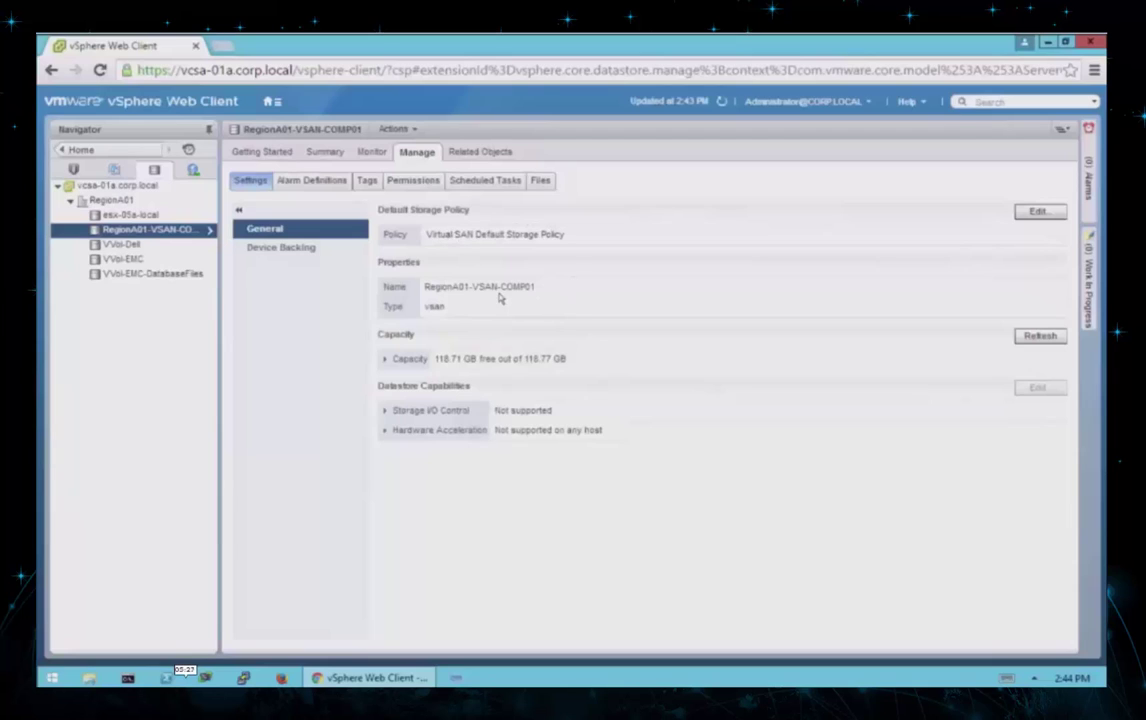
left_click(386, 362)
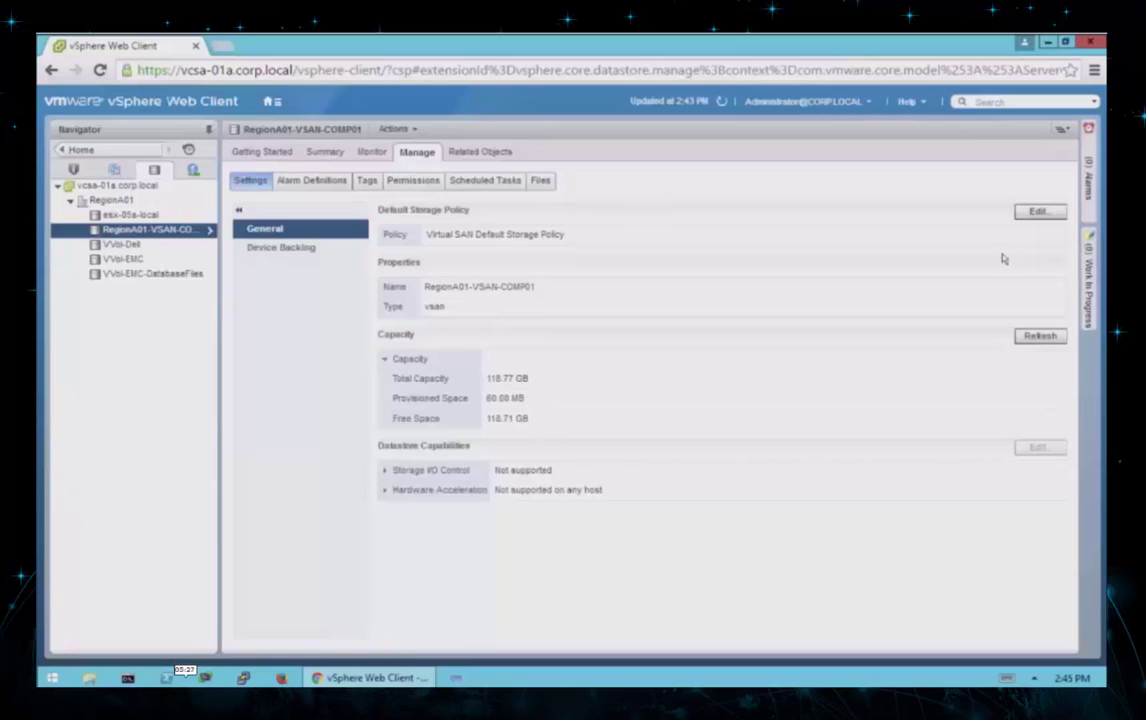
Review the storage providers of vcsa-01a.corp.local and the general Virtual SAN settings of the RegionA01-COMP01 cluster.
left_click(97, 188)
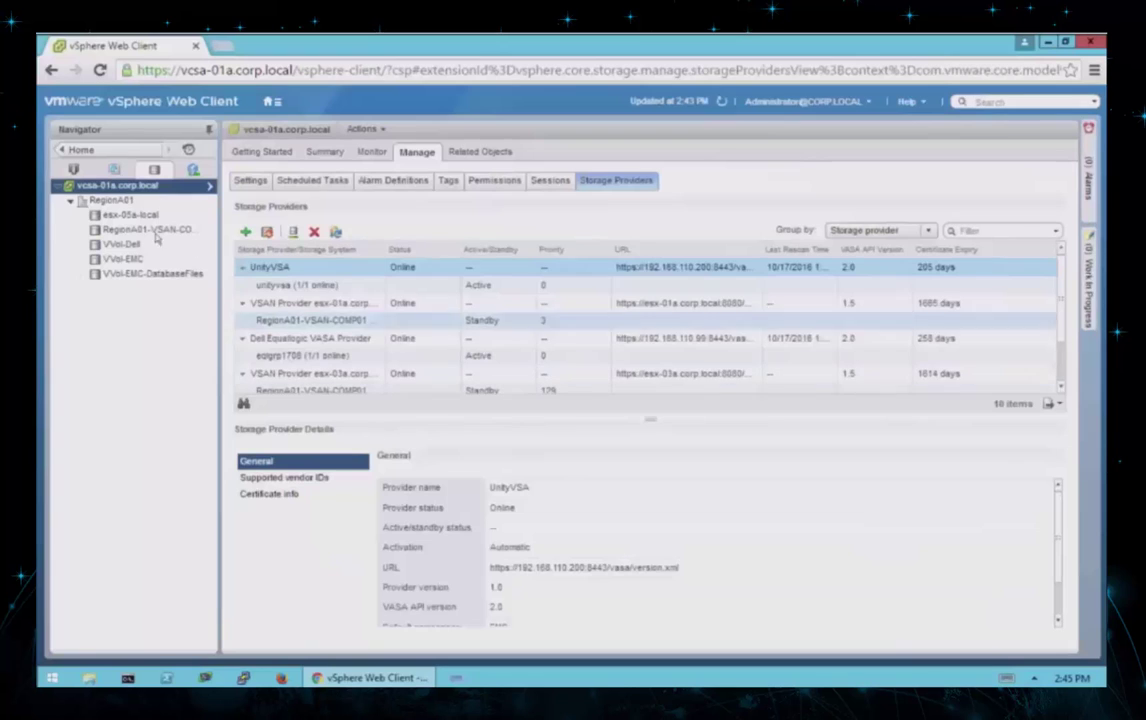
left_click(74, 171)
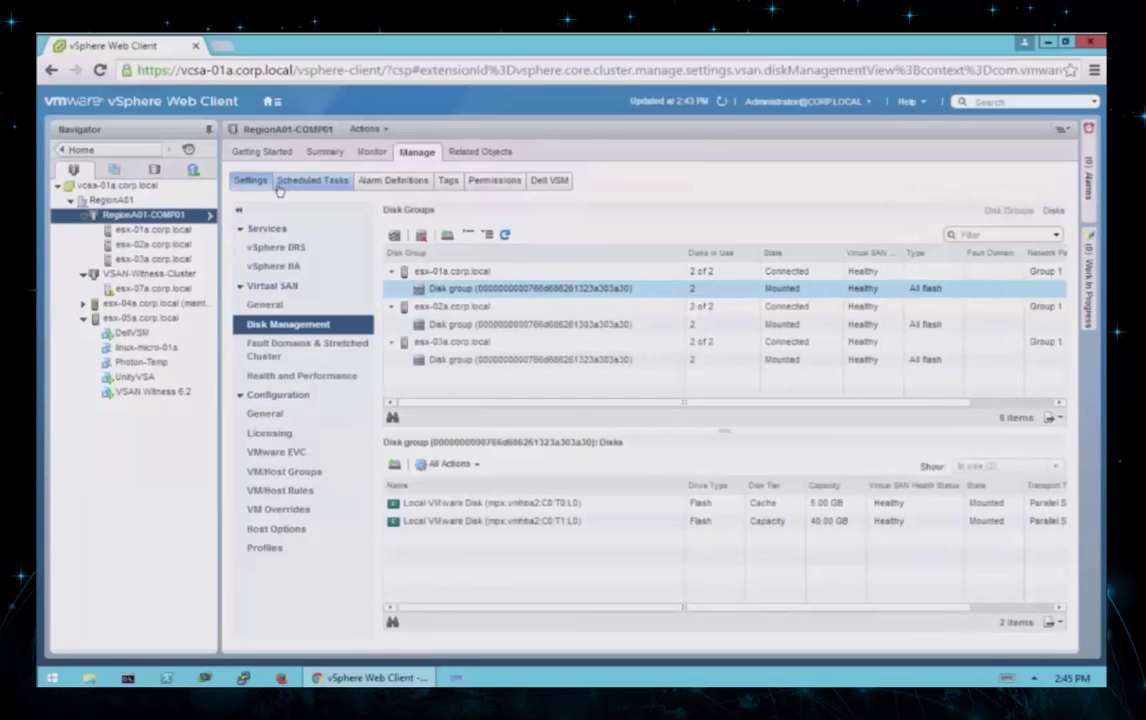
left_click(265, 306)
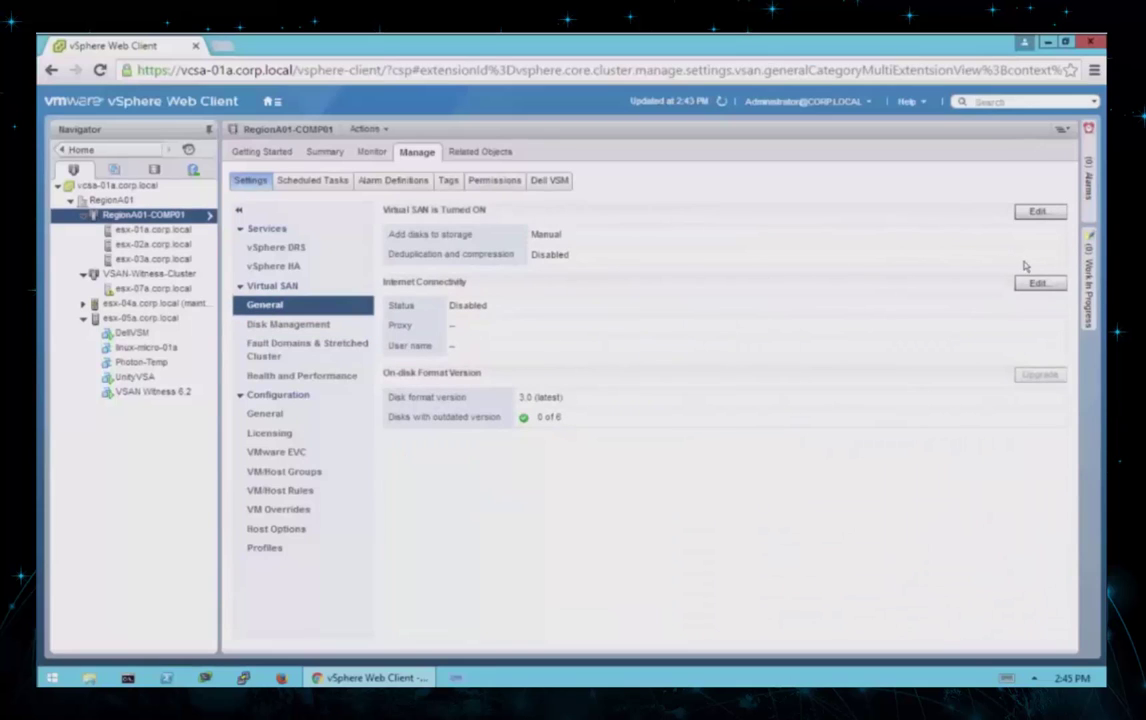
Enable deduplication and compression in the cluster's Virtual SAN settings, keeping disk addition on Manual and leaving reduced redundancy disallowed.
left_click(1040, 212)
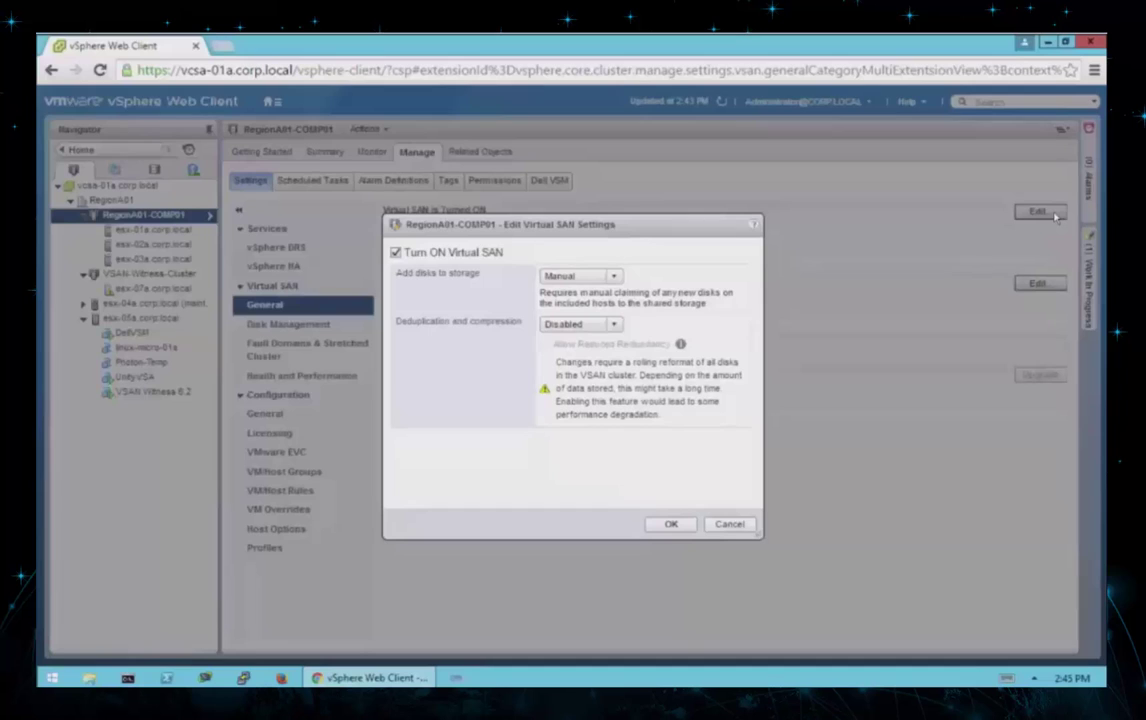
left_click(616, 278)
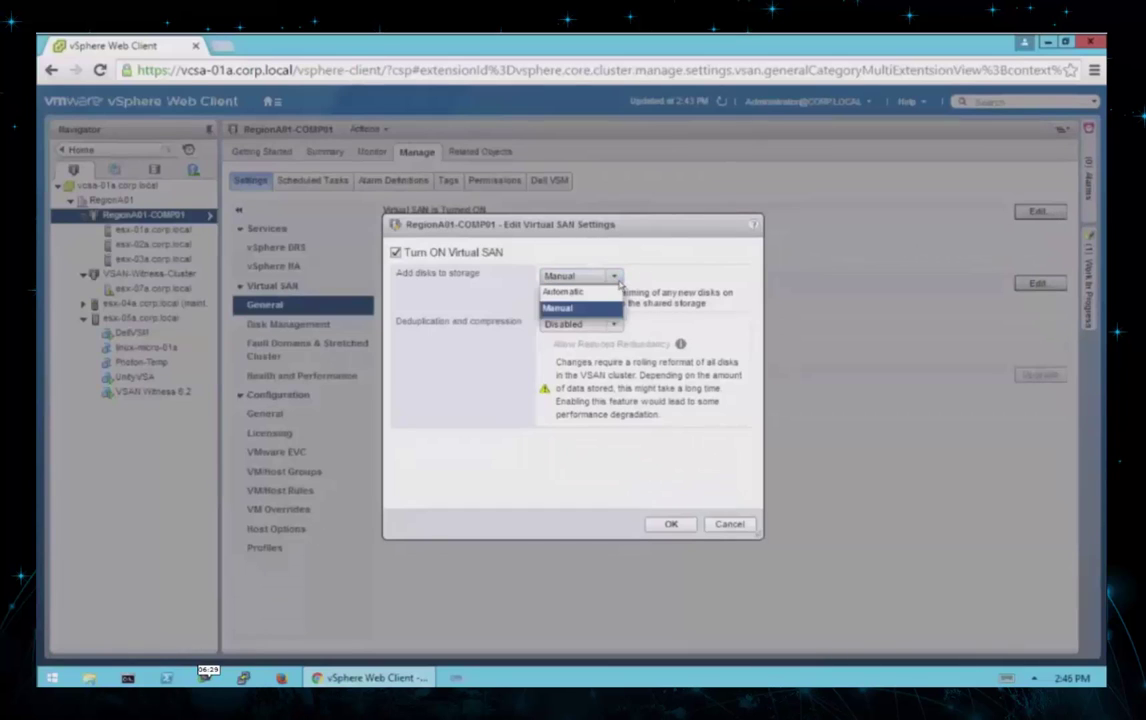
left_click(612, 307)
left_click(615, 326)
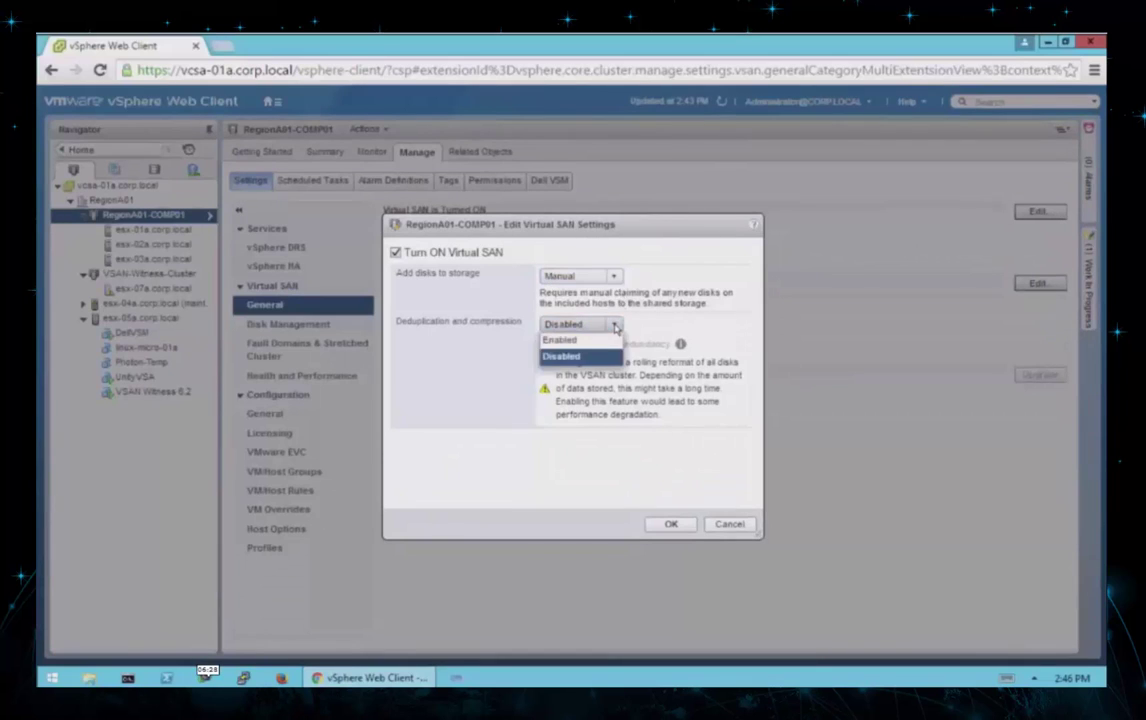
left_click(556, 340)
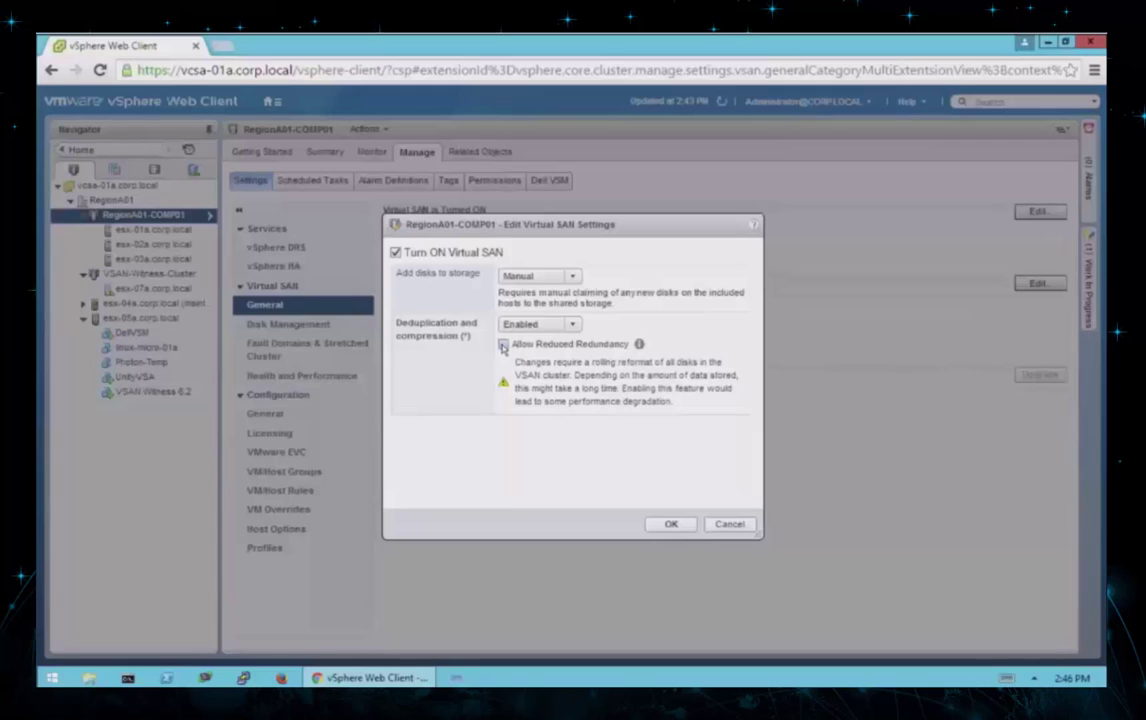
left_click(672, 525)
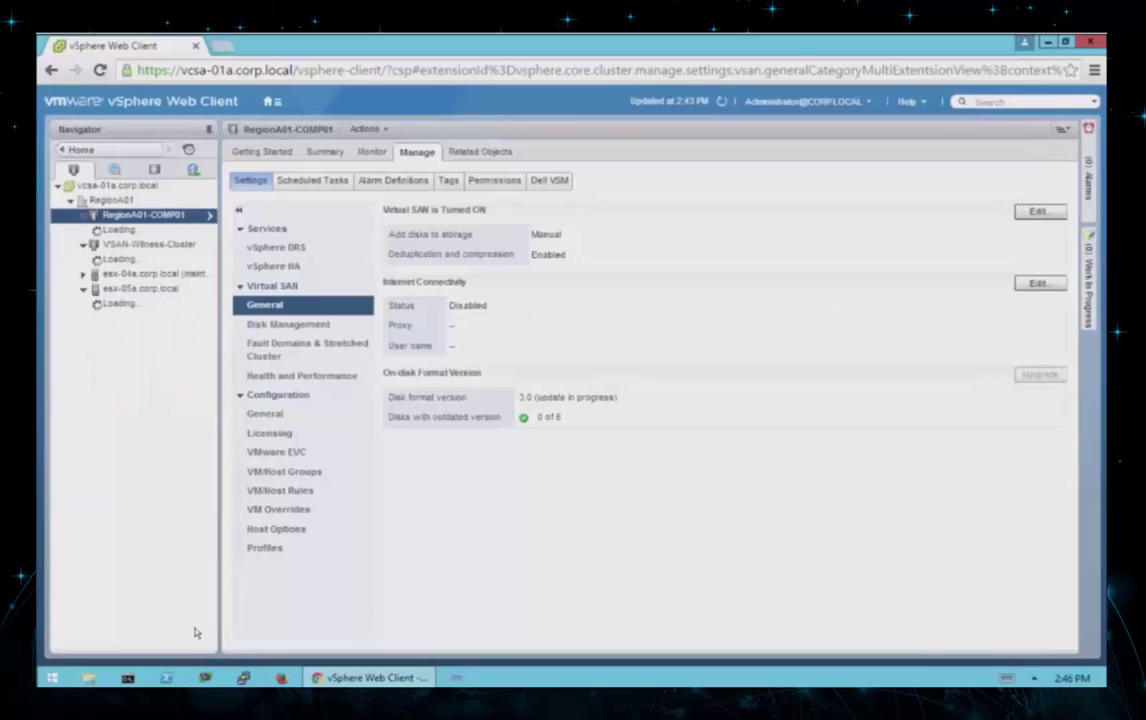
Follow the disk format update through refreshed data and recent tasks, and check the cluster's Virtual SAN capacity and general settings.
left_click_drag(602, 399, 531, 399)
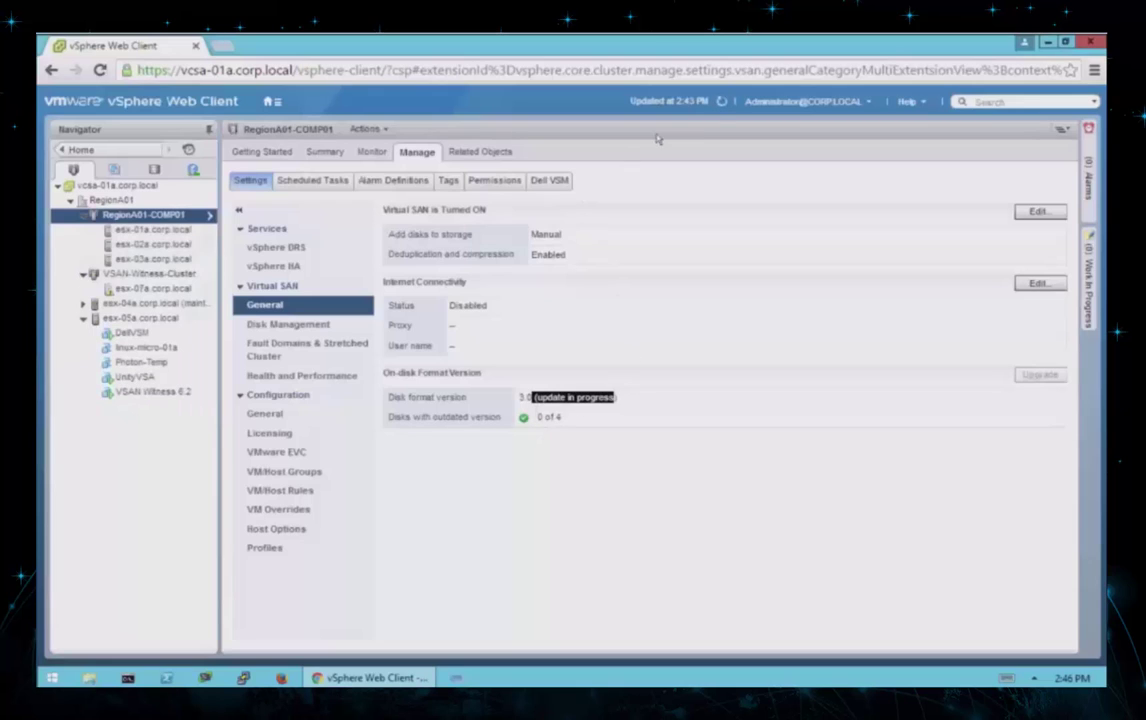
left_click(724, 102)
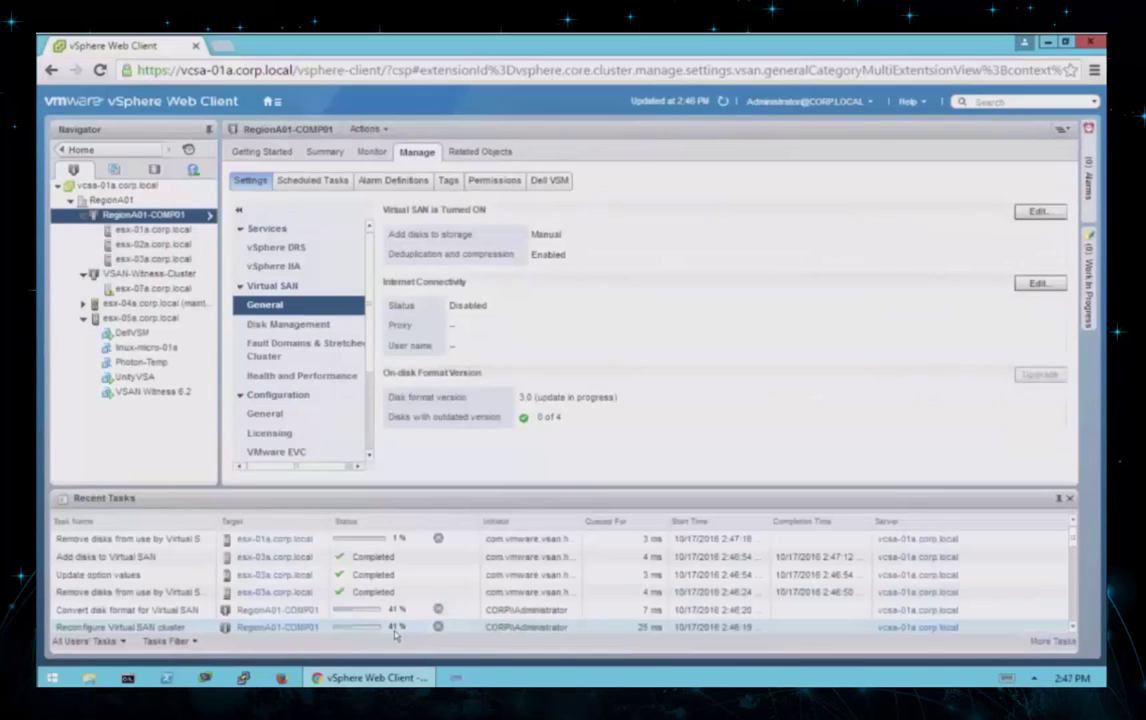
left_click(349, 522)
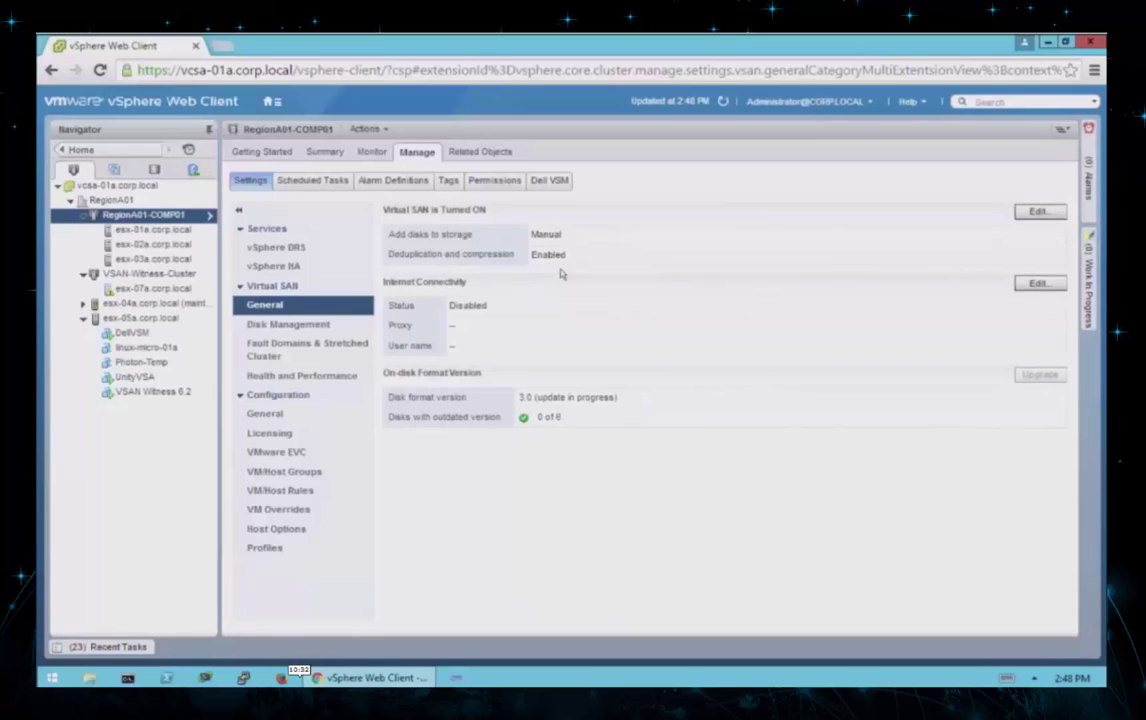
left_click(324, 155)
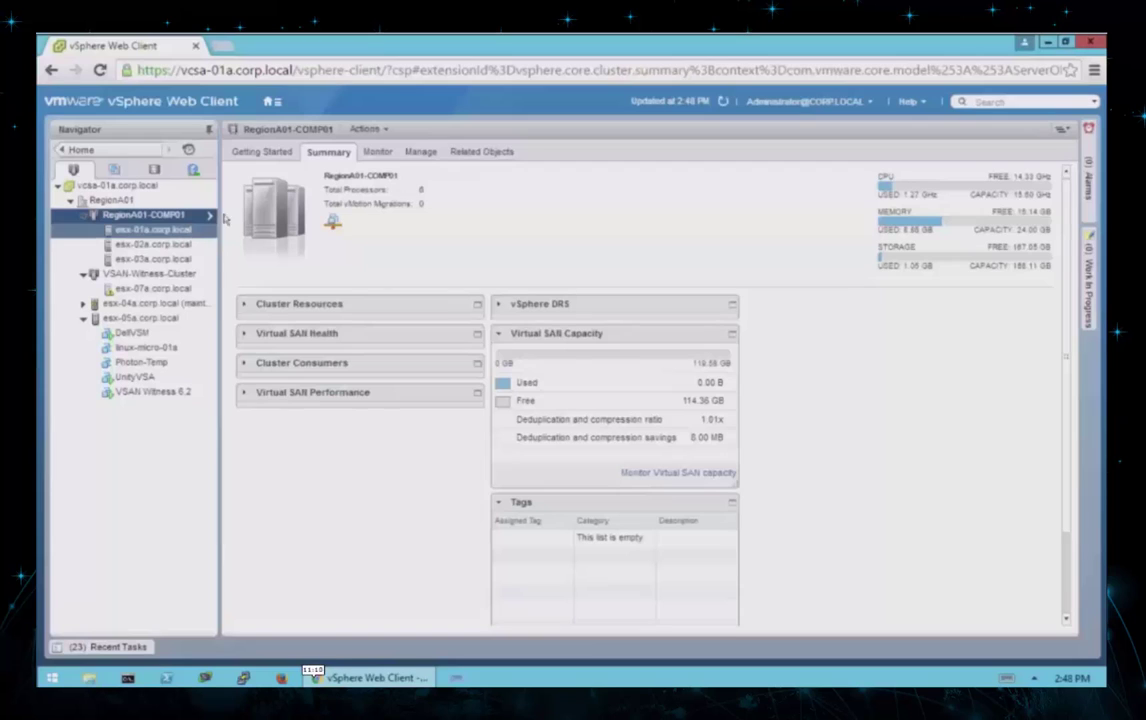
left_click(423, 152)
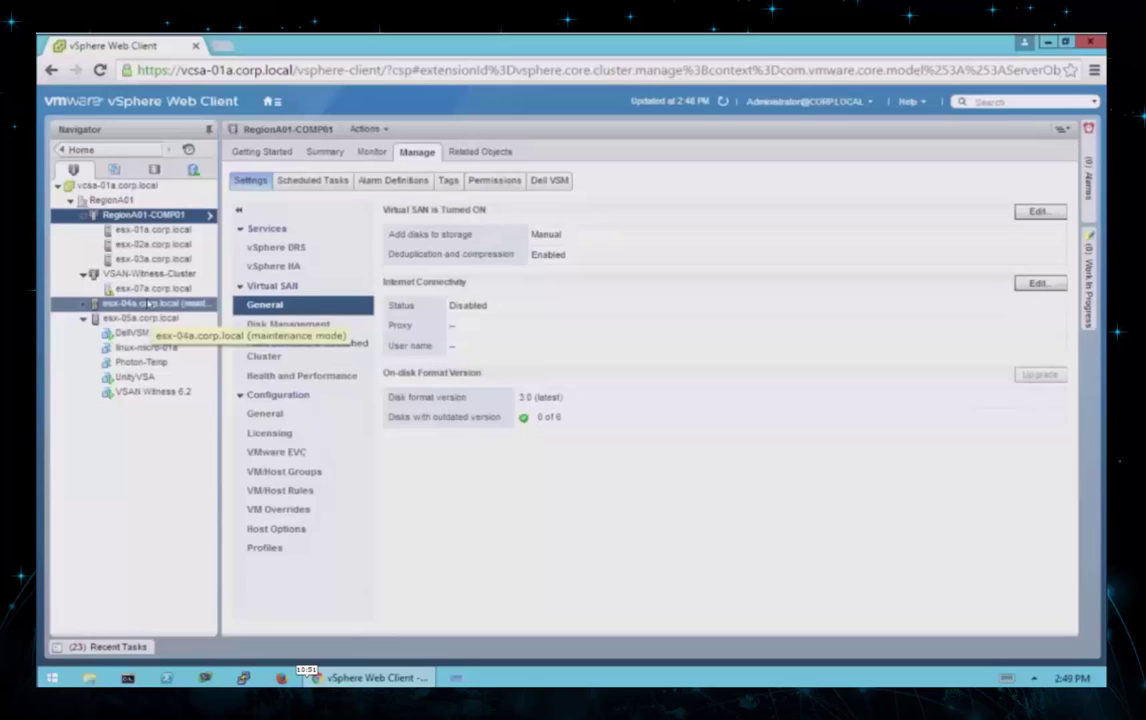
Inspect the storage devices of esx-04a.corp.local, particularly the local 40 GB and 5 GB flash disks.
left_click(112, 305)
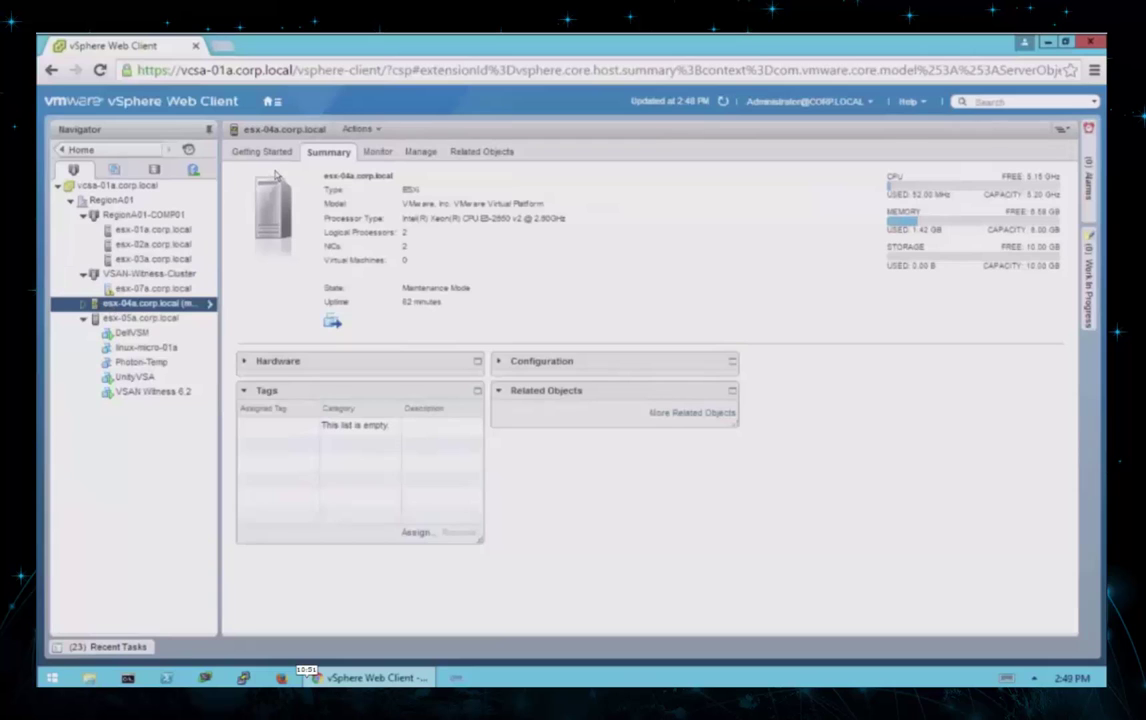
left_click(421, 151)
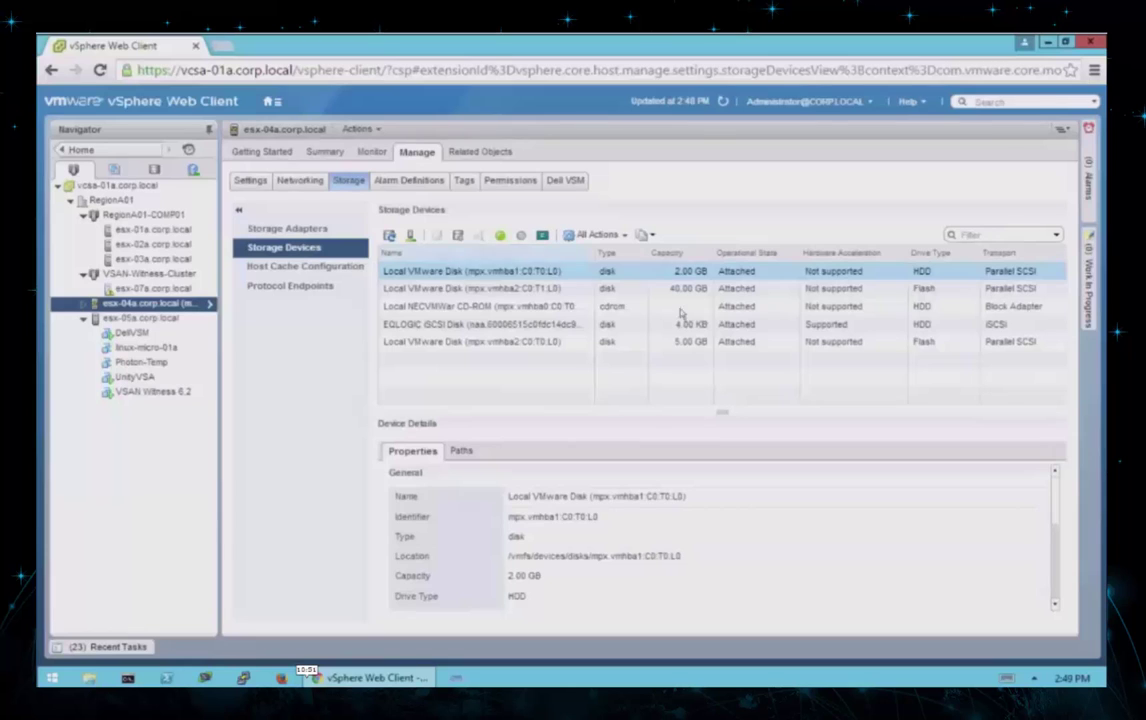
left_click(737, 290)
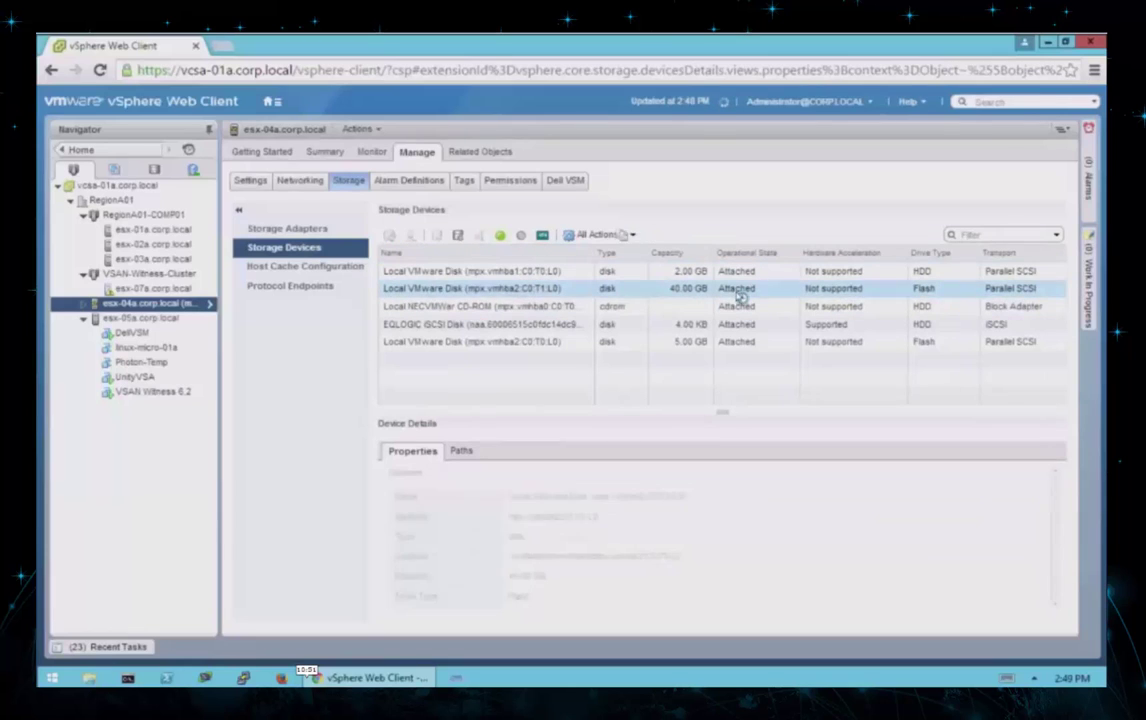
left_click(788, 345)
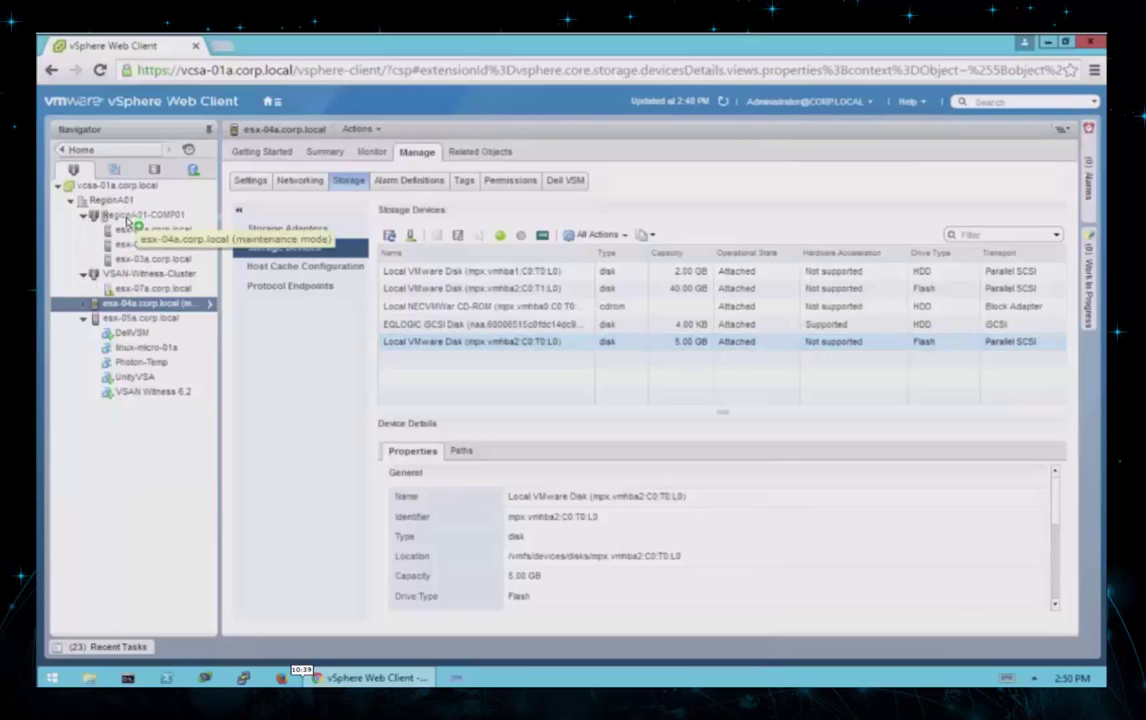
Move esx-04a.corp.local into the RegionA01-COMP01 cluster, placing its virtual machines in the root resource pool, and check the recent tasks.
left_click_drag(128, 221, 135, 215)
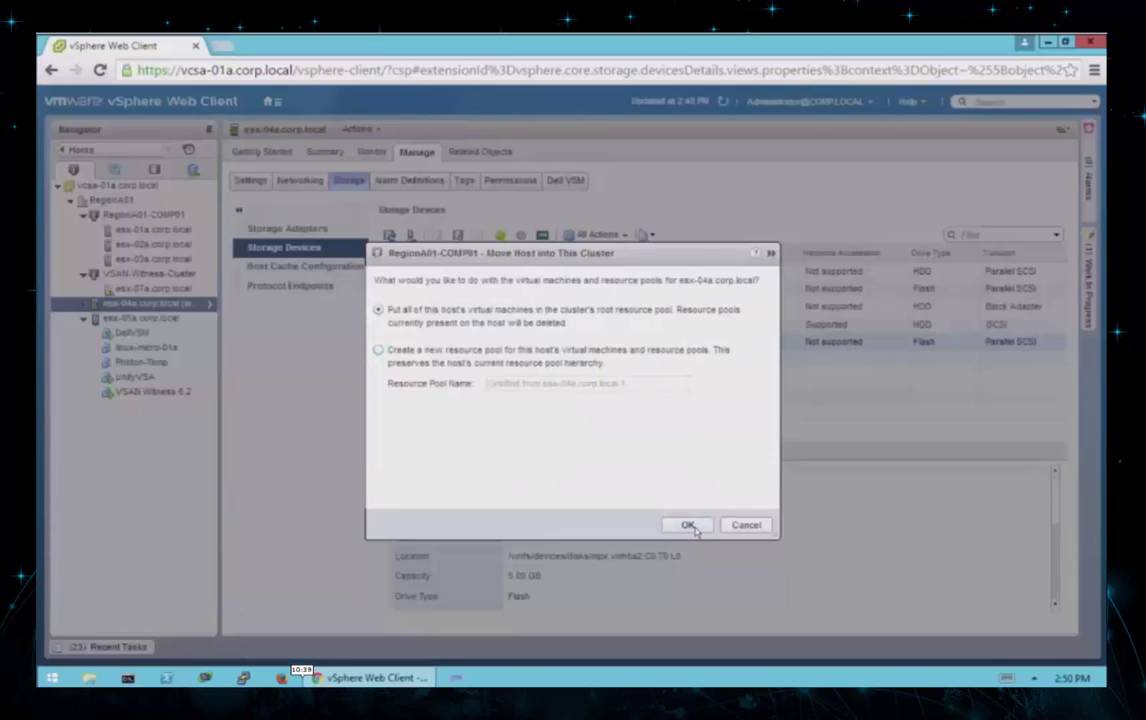
left_click(689, 526)
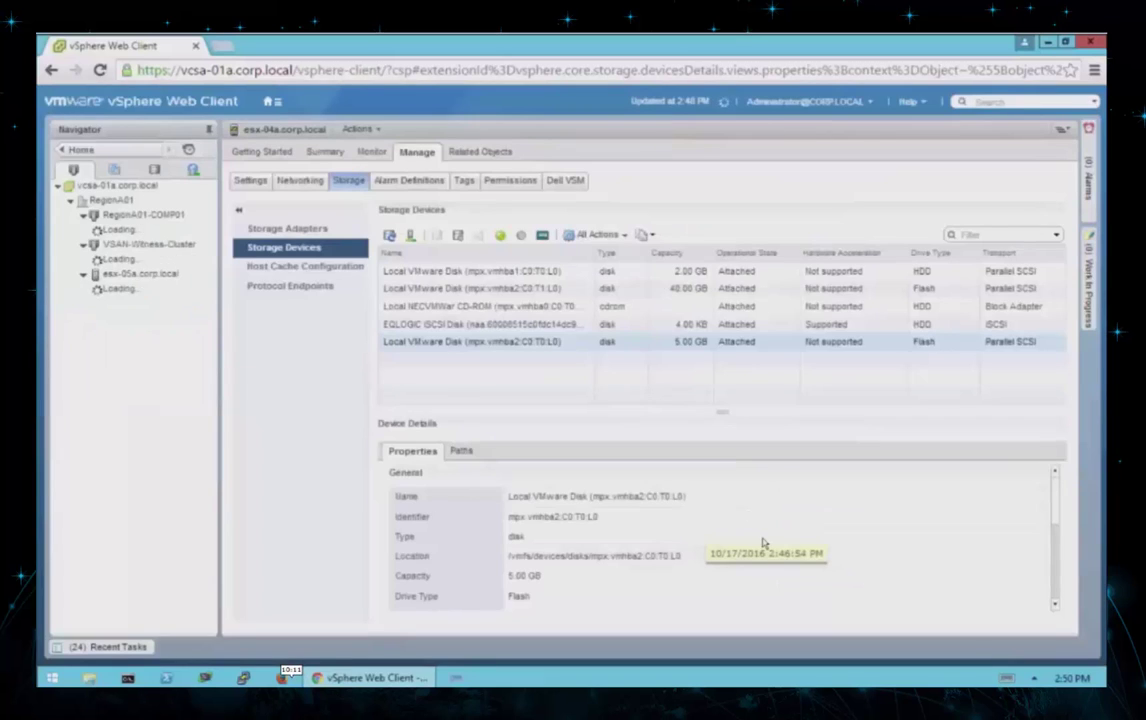
left_click(111, 648)
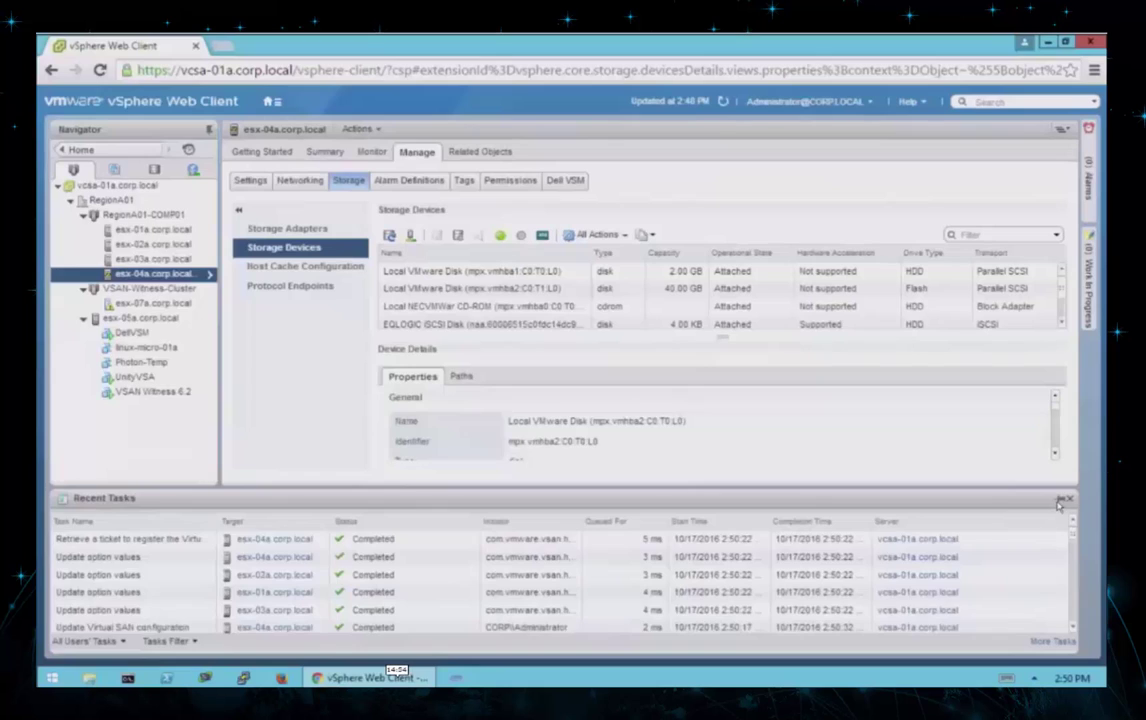
Take esx-04a.corp.local out of maintenance mode, and check the recent tasks and the host's summary.
right_click(130, 280)
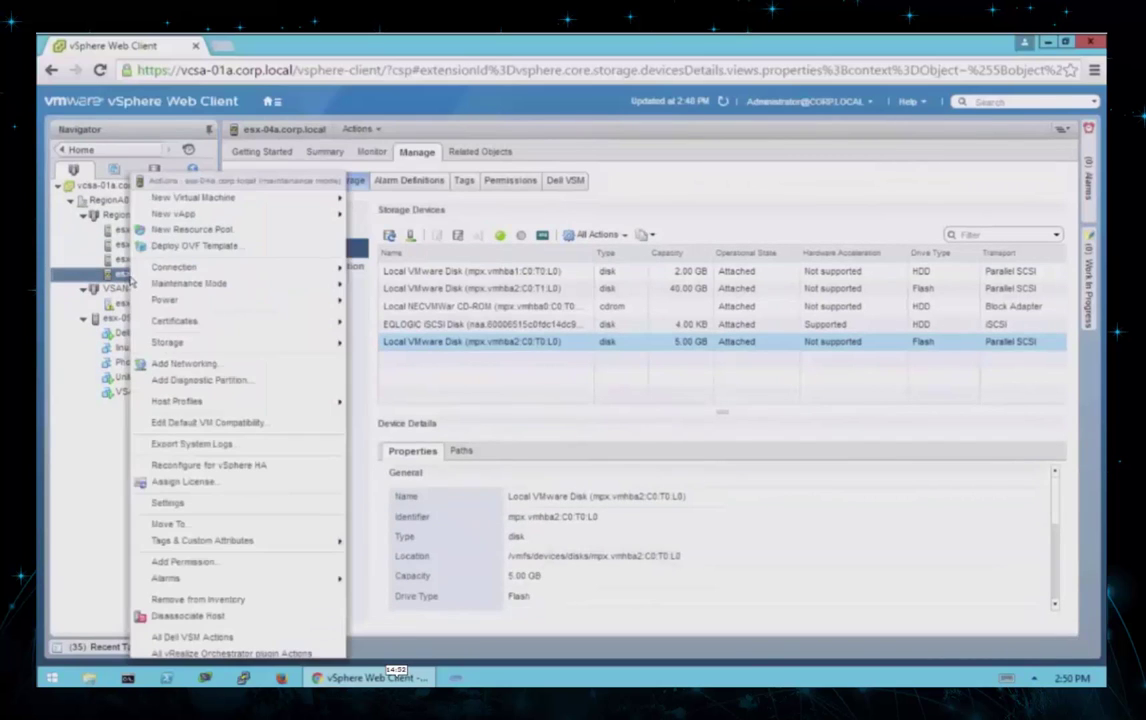
mouse_move(250, 283)
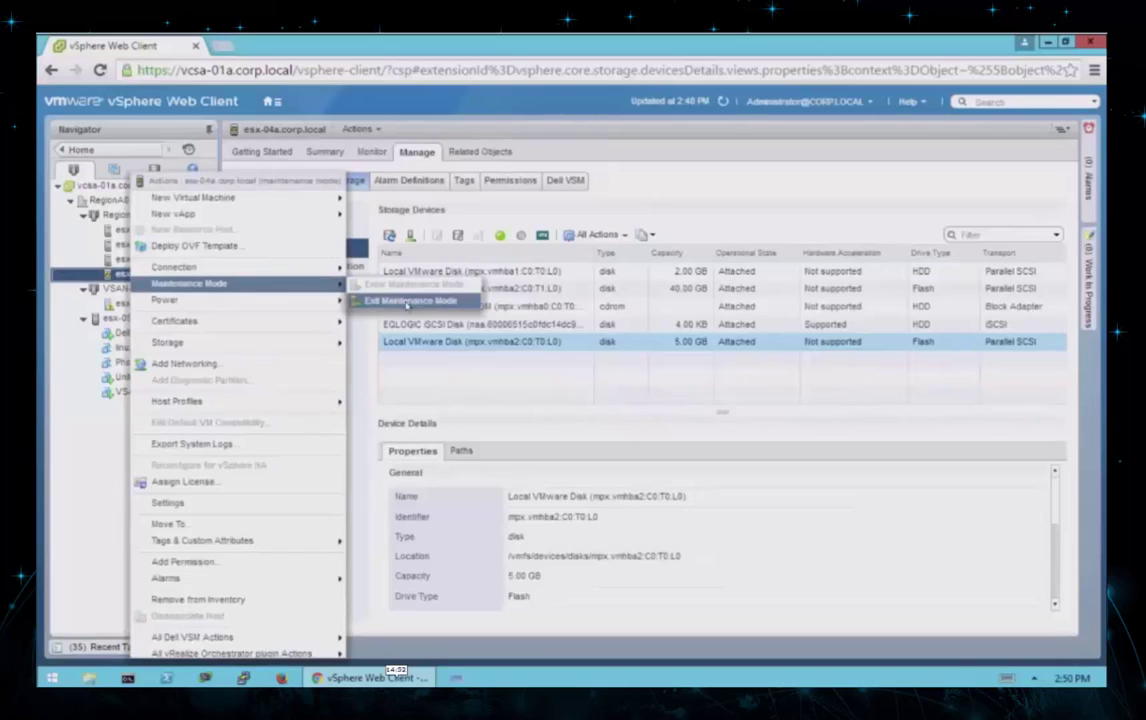
left_click(407, 302)
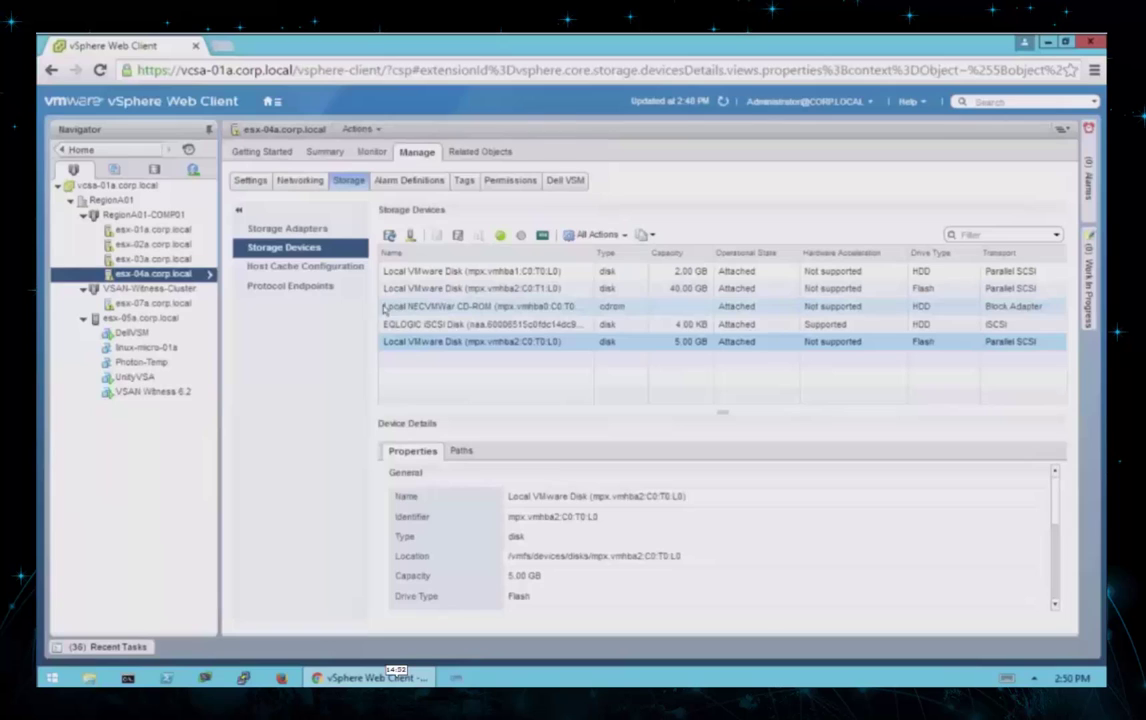
left_click(136, 648)
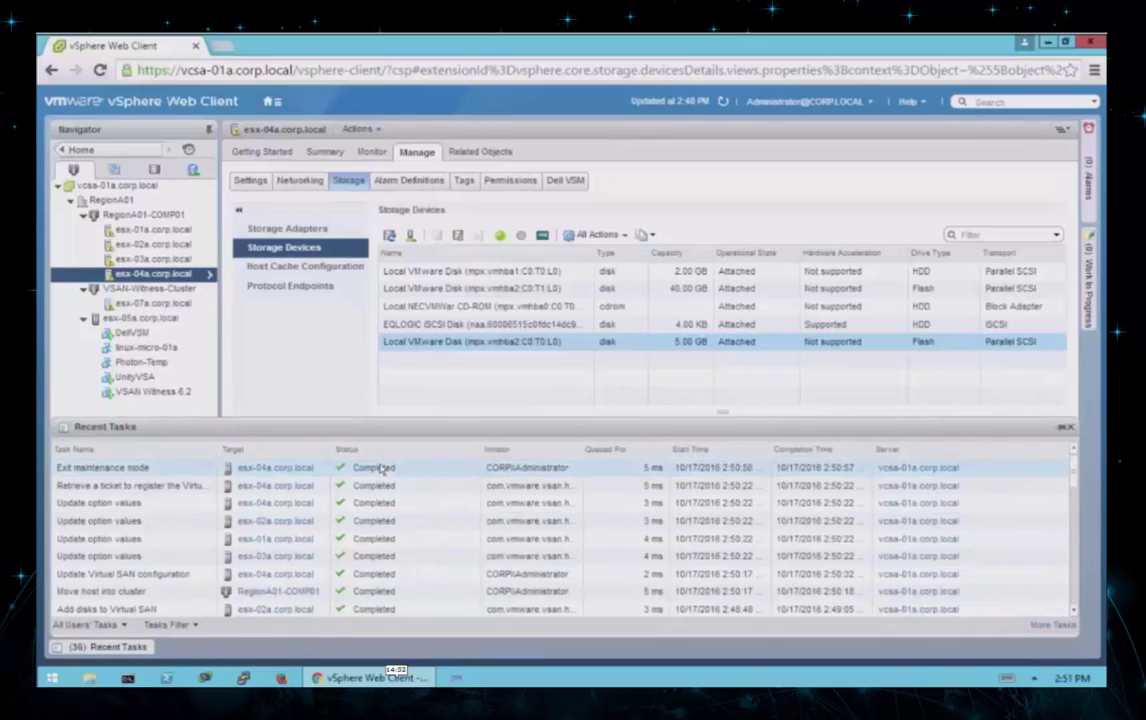
left_click(322, 154)
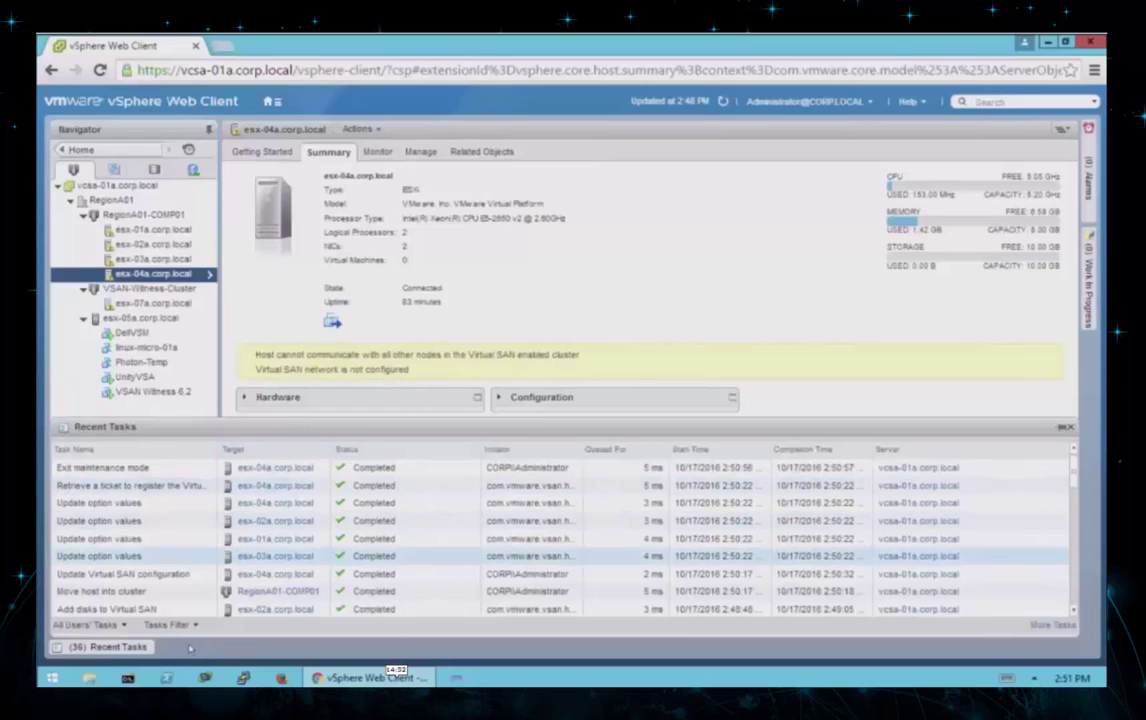
left_click(118, 647)
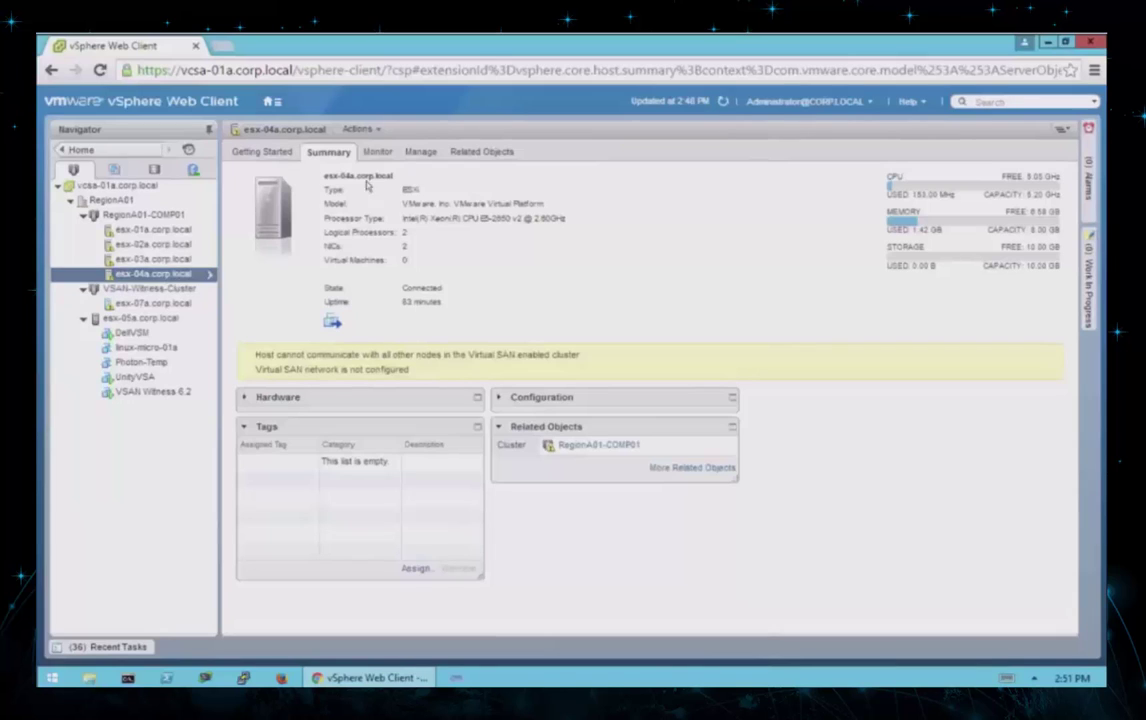
Enable Virtual SAN traffic on the vmk2 VMkernel adapter of esx-04a.corp.local.
left_click(418, 151)
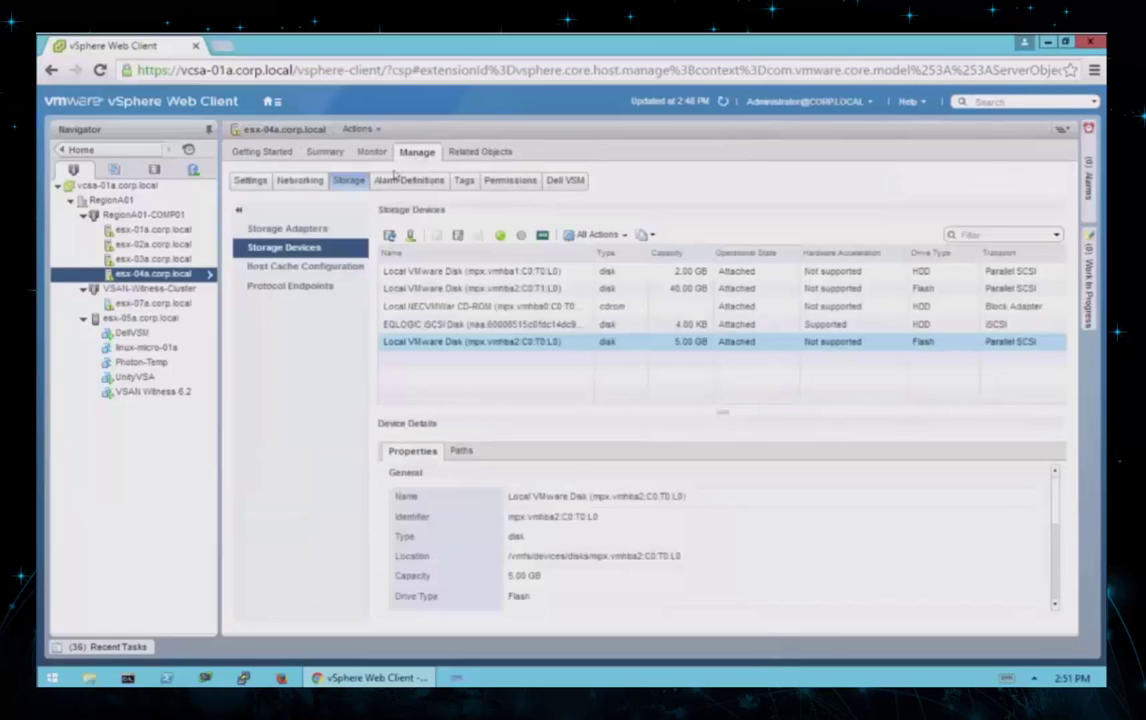
left_click(297, 180)
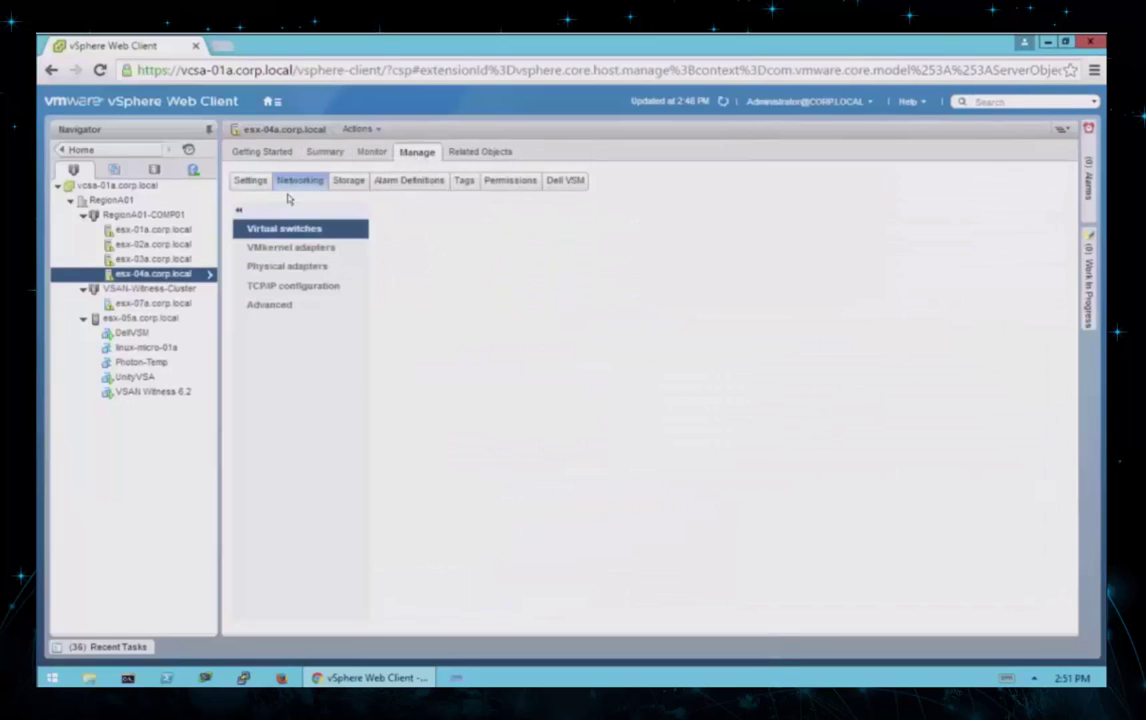
left_click(293, 249)
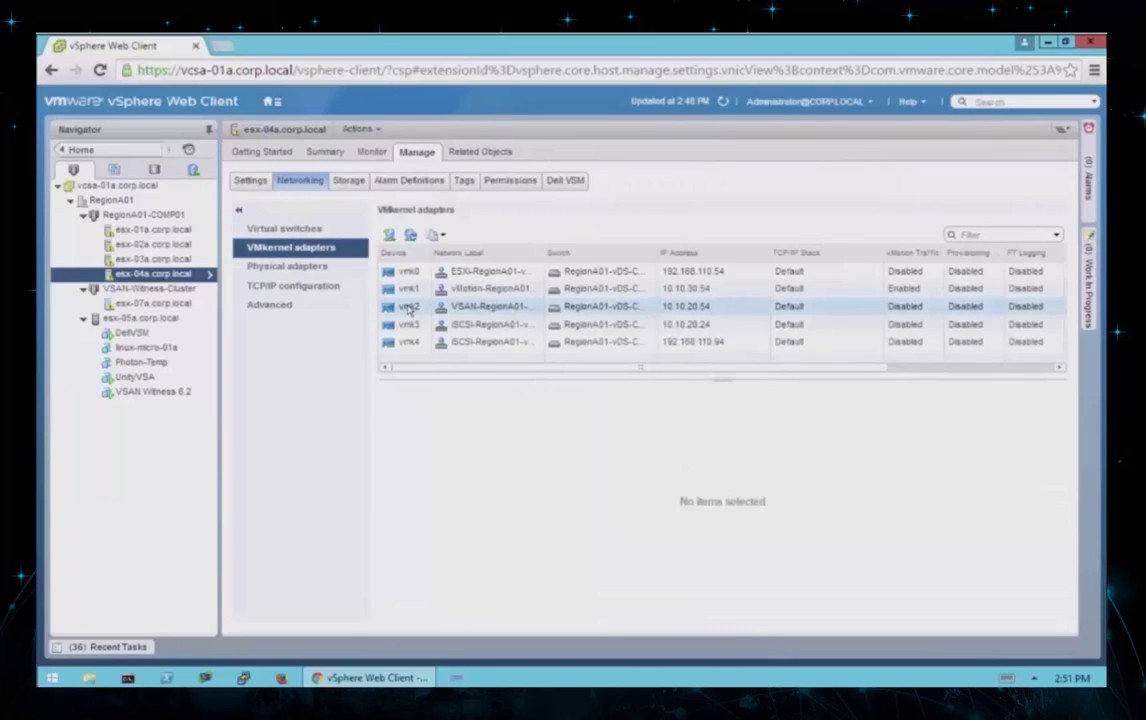
left_click(409, 307)
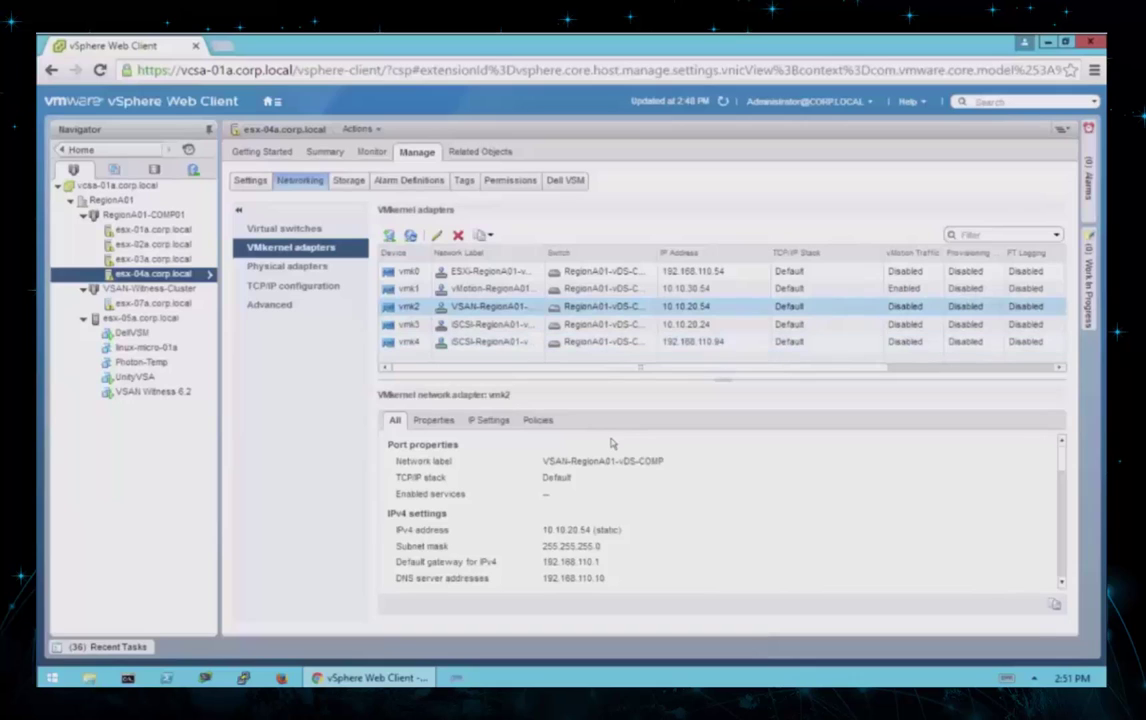
left_click(906, 372)
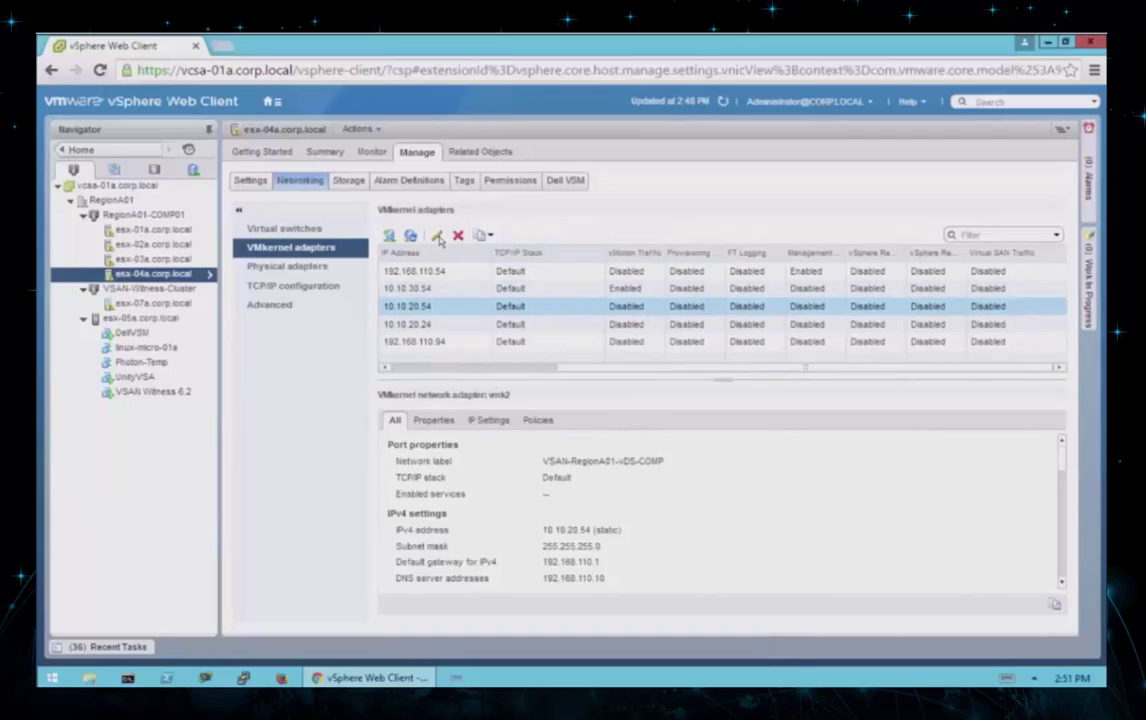
left_click(437, 236)
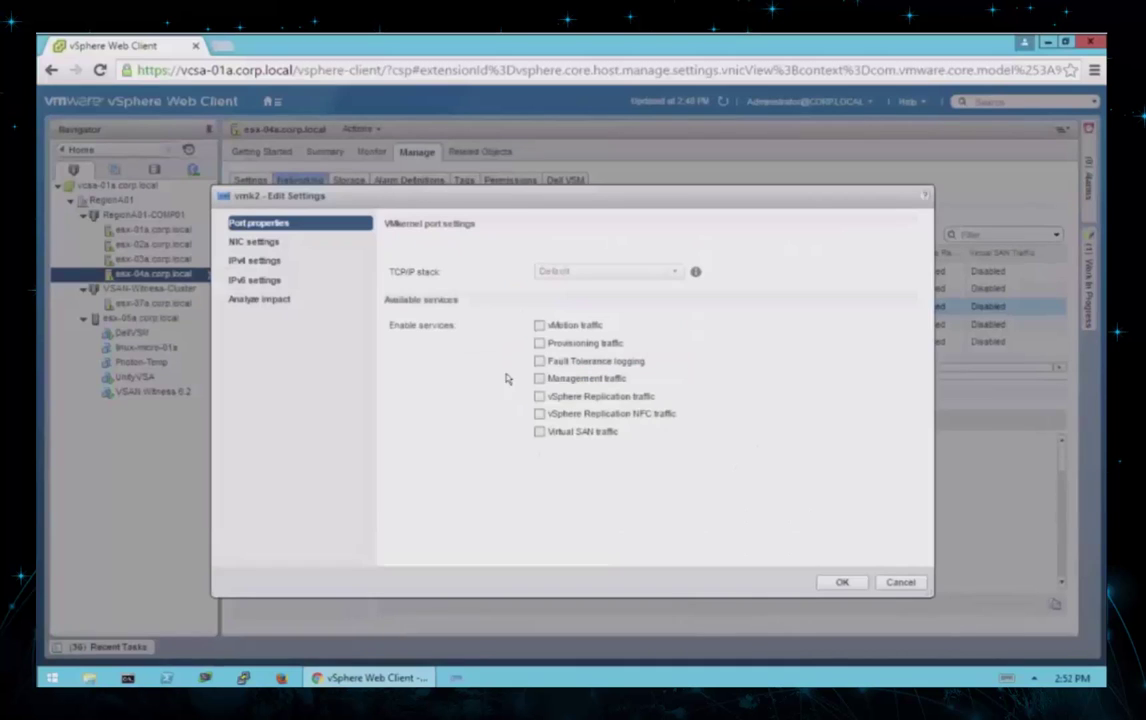
left_click(541, 434)
left_click(839, 584)
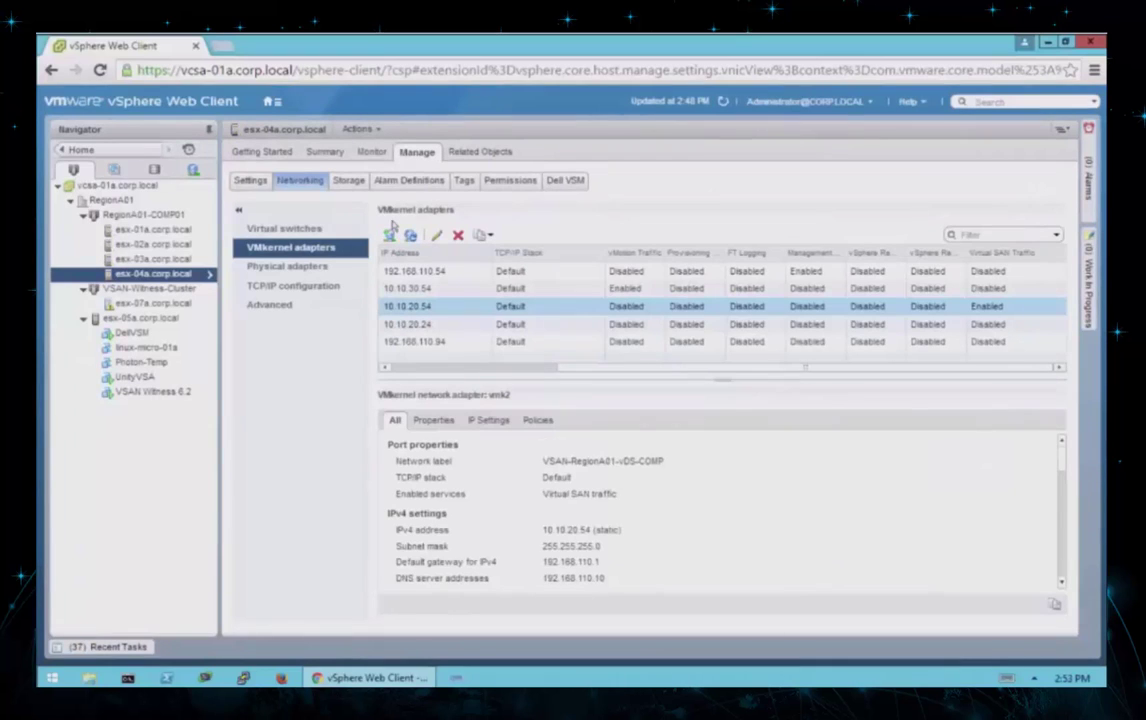
Check the refreshed summary of the RegionA01-COMP01 cluster, including its Virtual SAN capacity.
left_click(112, 215)
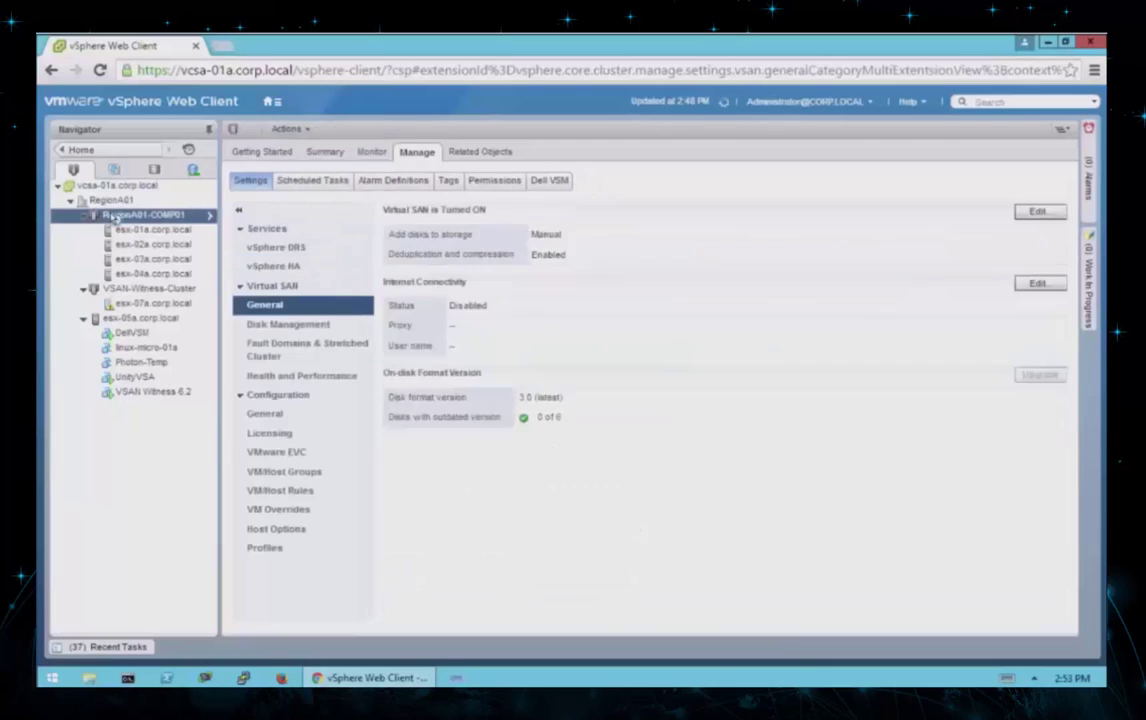
left_click(328, 153)
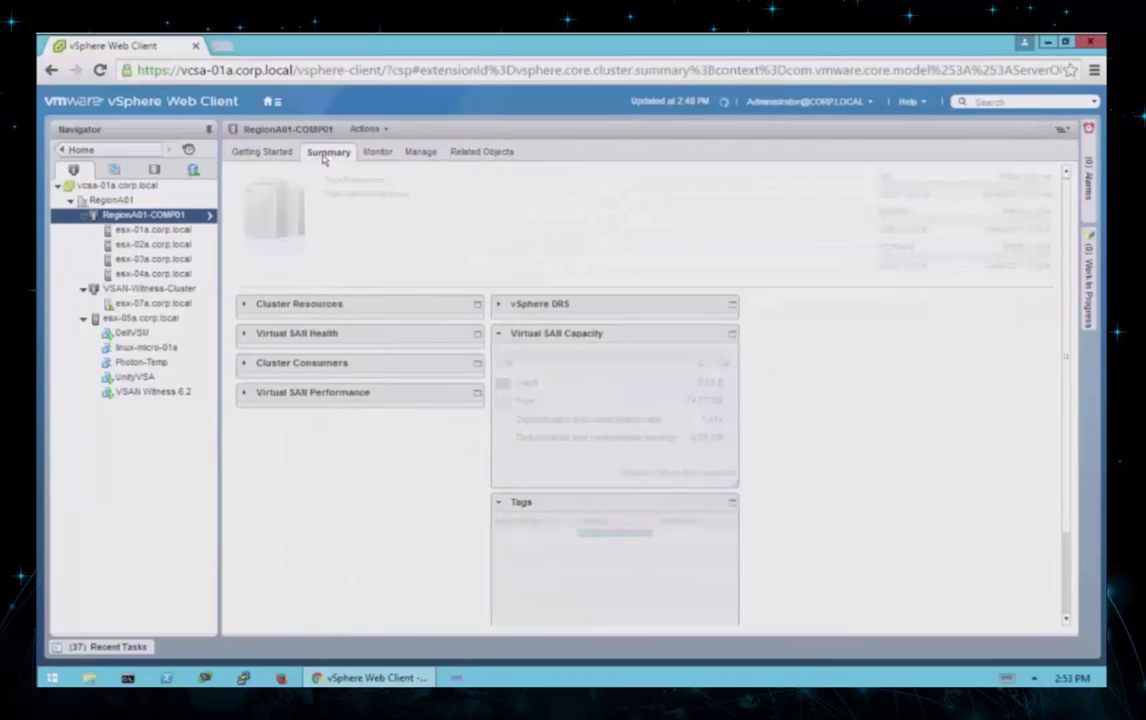
left_click(723, 102)
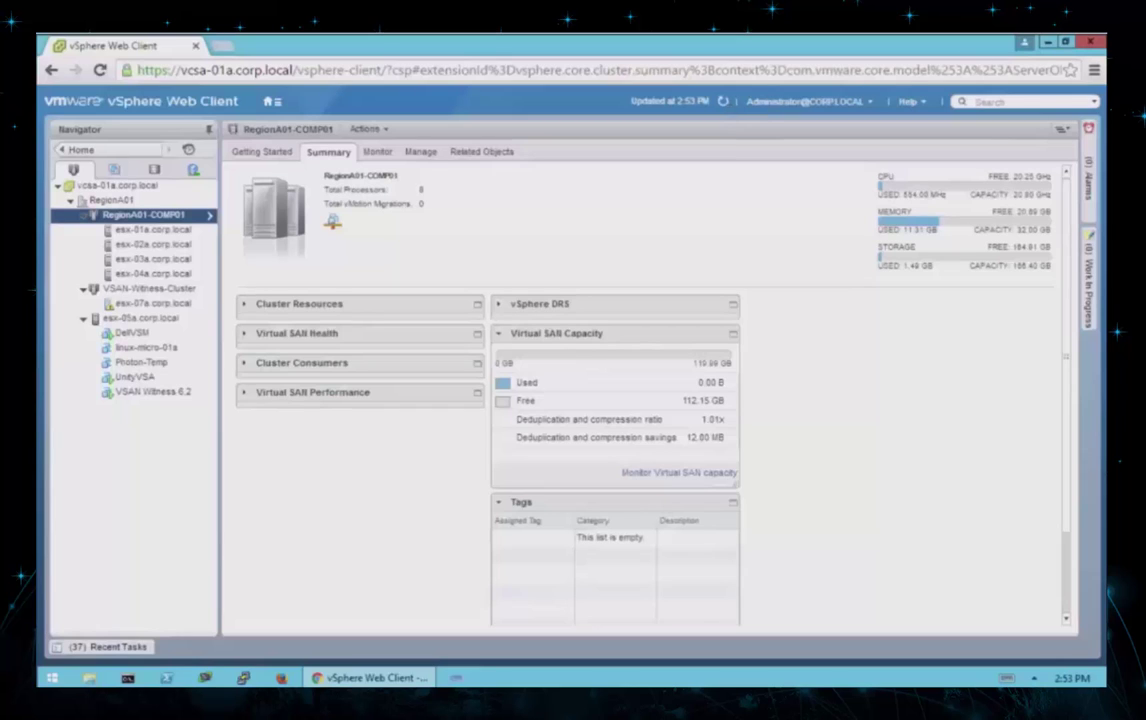
Claim esx-04a.corp.local's 40 GB flash disk for the capacity tier and its 5 GB flash disk for the cache tier of Virtual SAN.
left_click(428, 153)
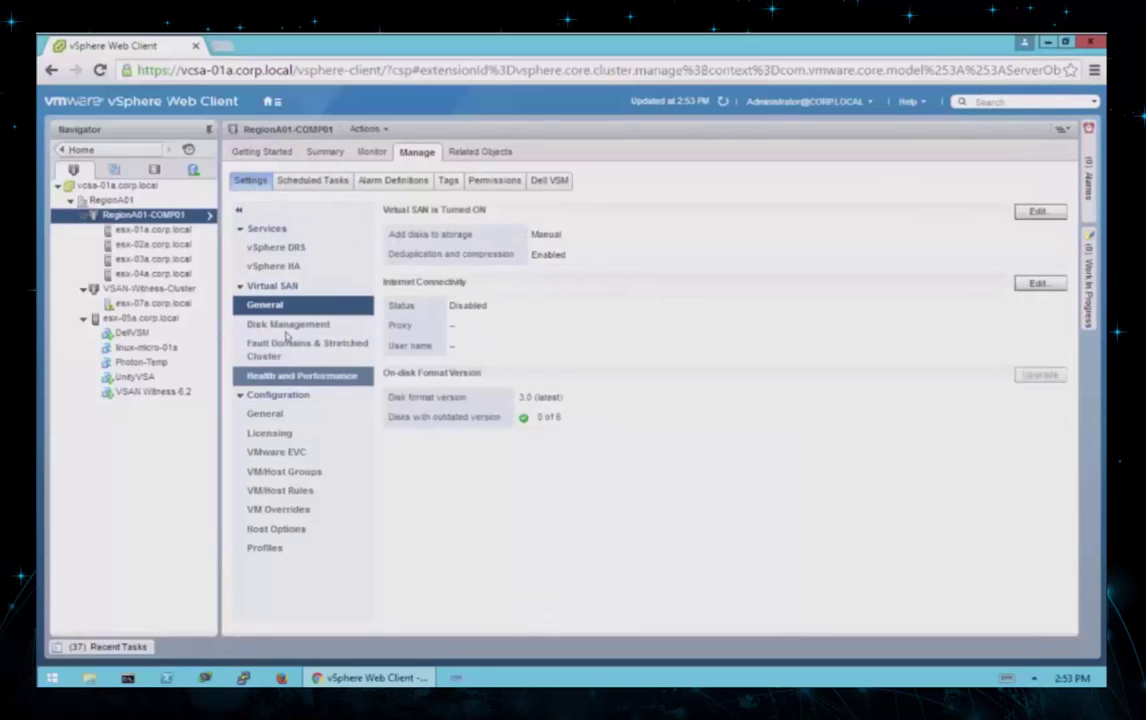
left_click(289, 325)
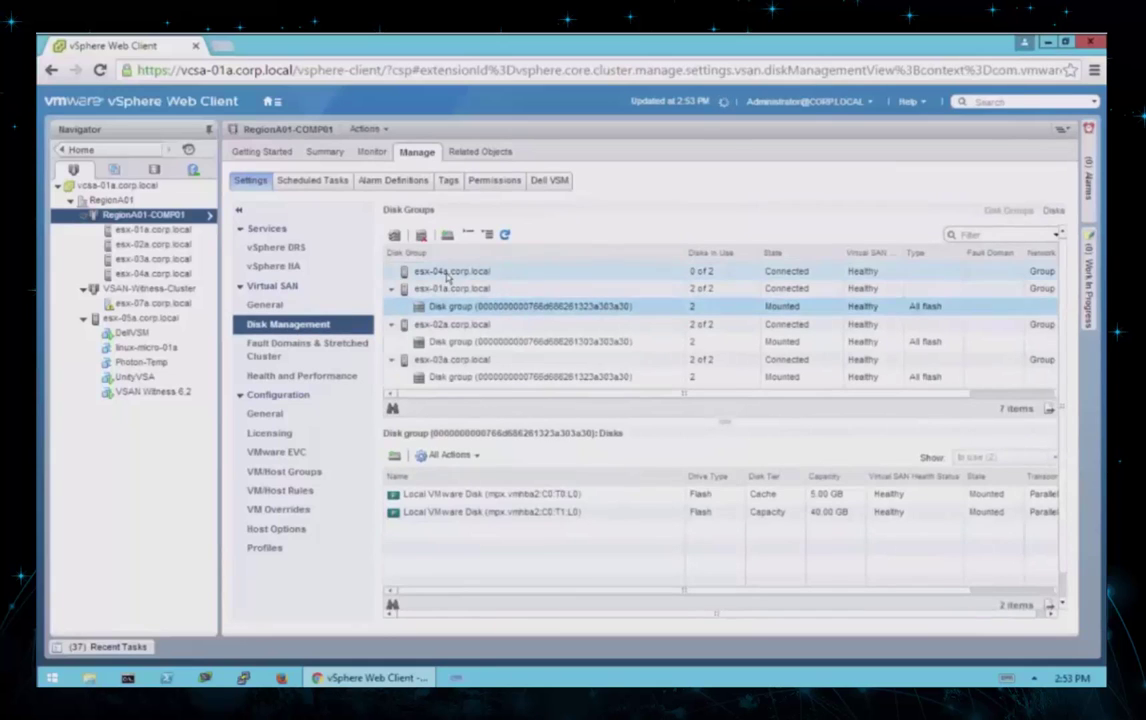
left_click(447, 274)
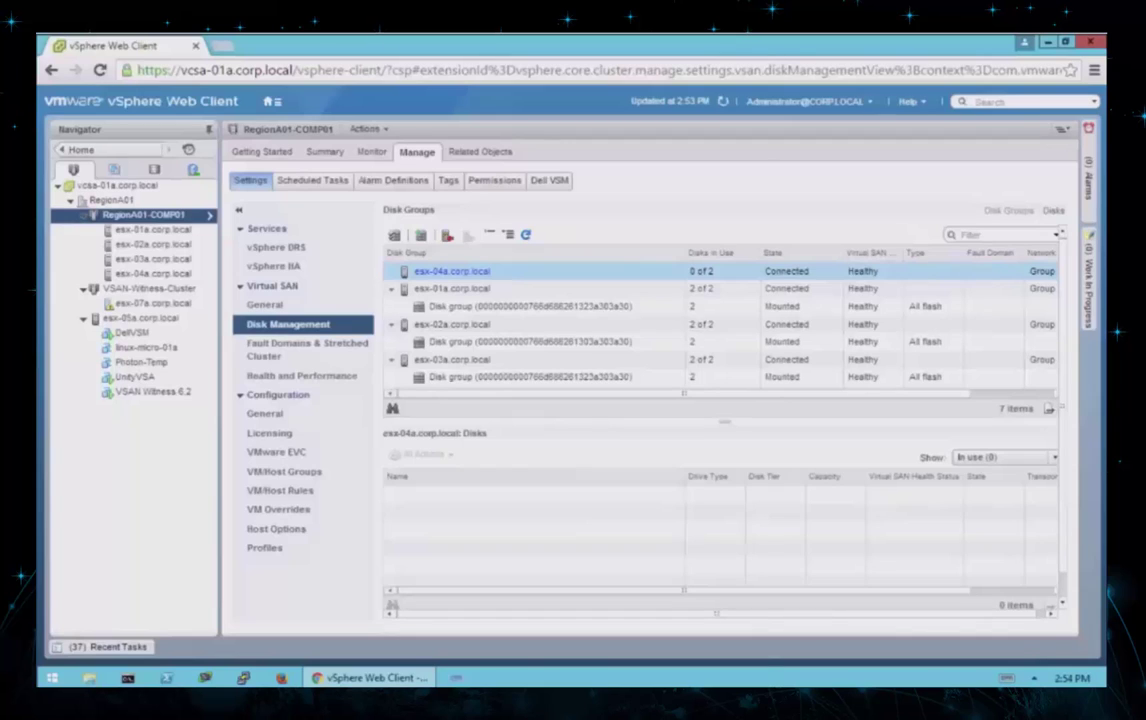
left_click(396, 236)
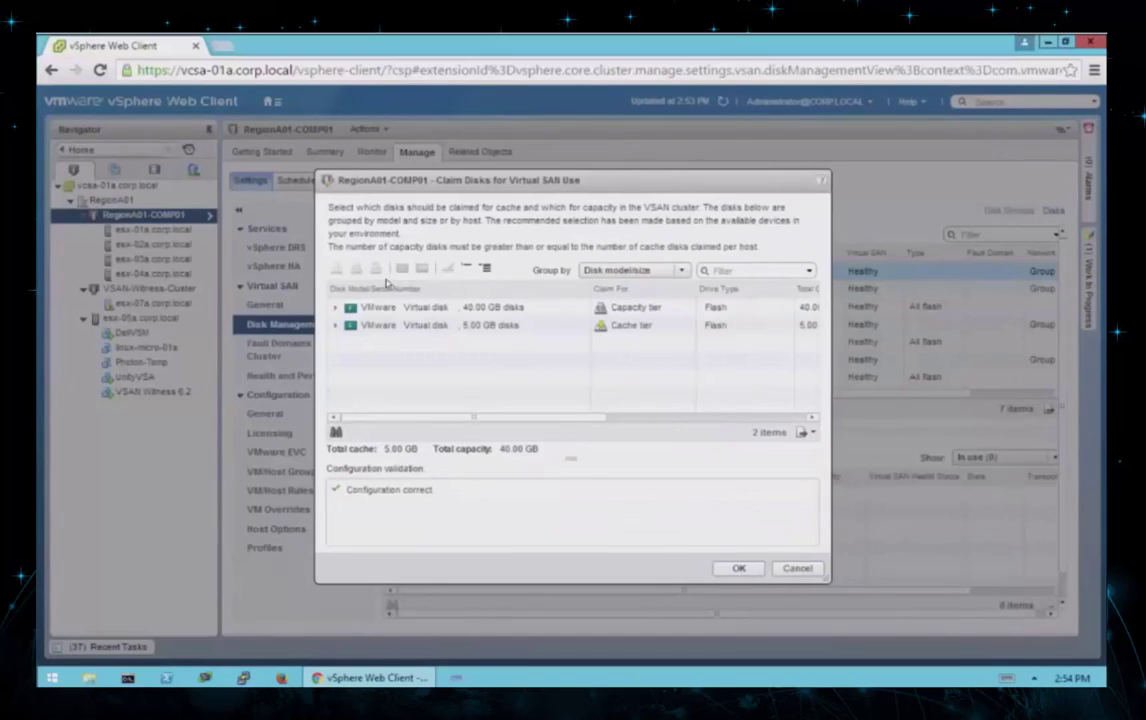
left_click(336, 309)
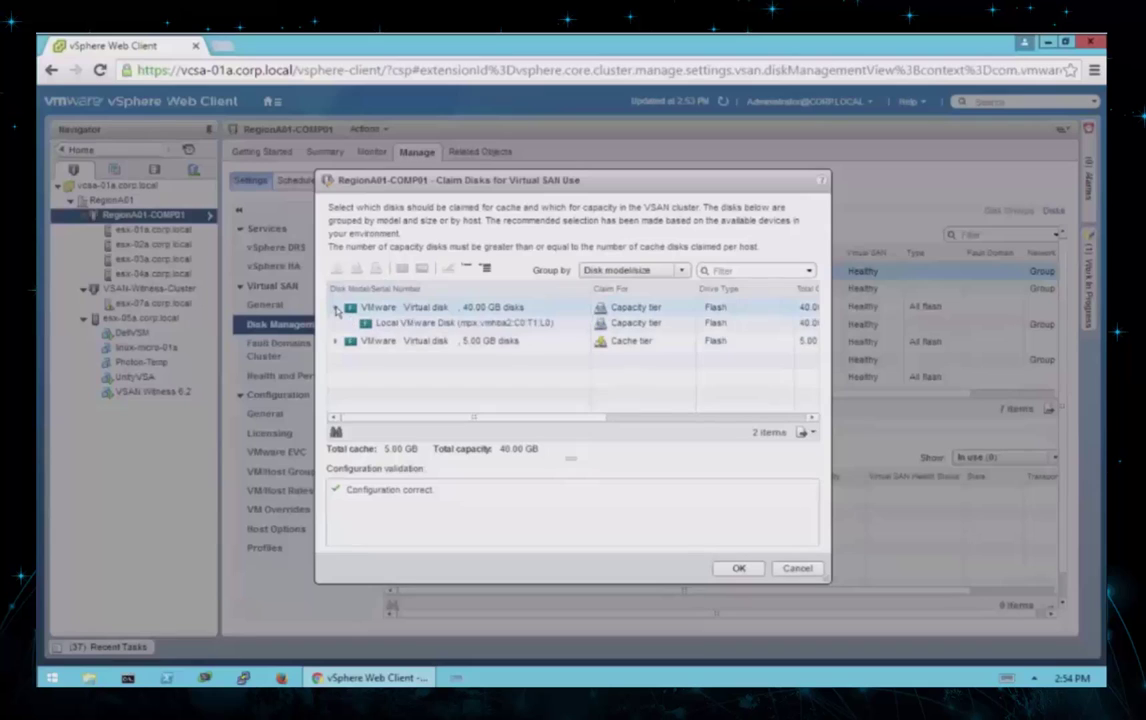
left_click(336, 343)
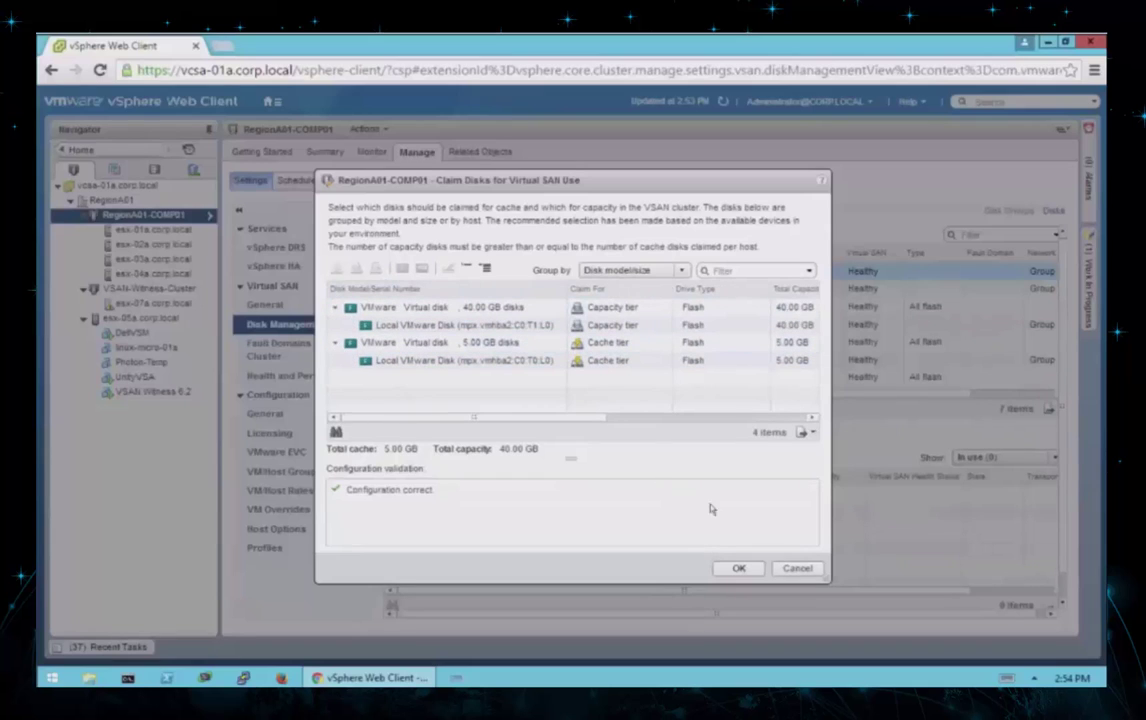
left_click(739, 569)
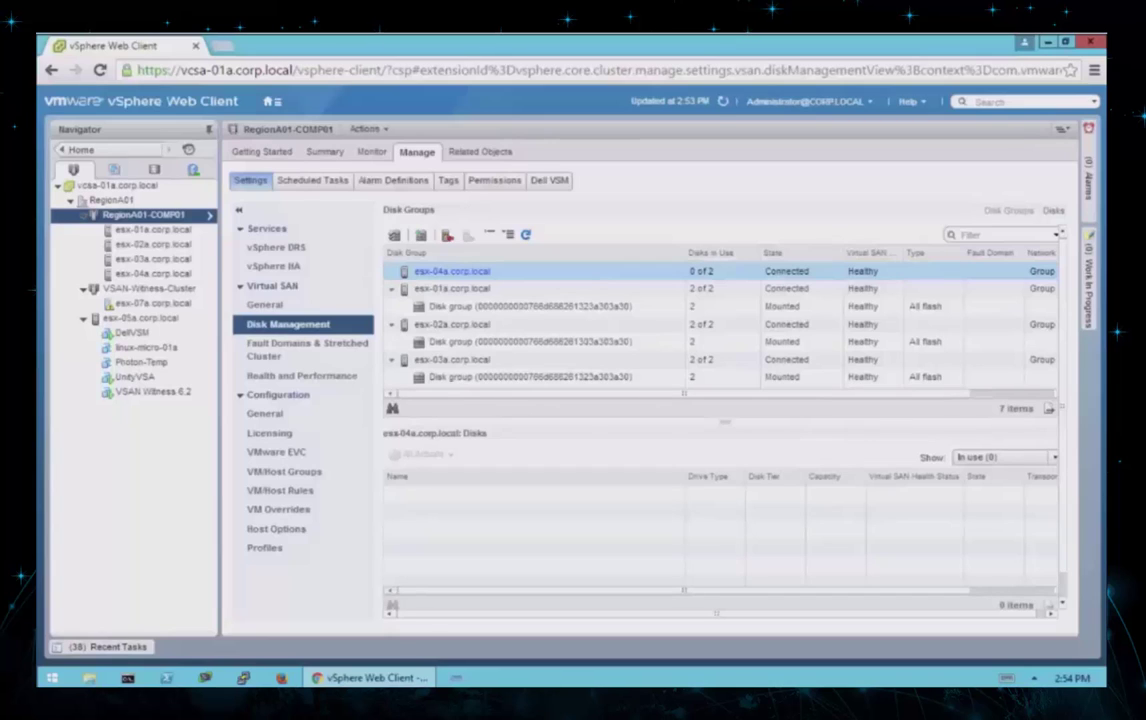
Check the recent tasks and the refreshed Virtual SAN disk groups for esx-04a.corp.local's new disk group and its disks.
left_click(526, 236)
left_click(118, 648)
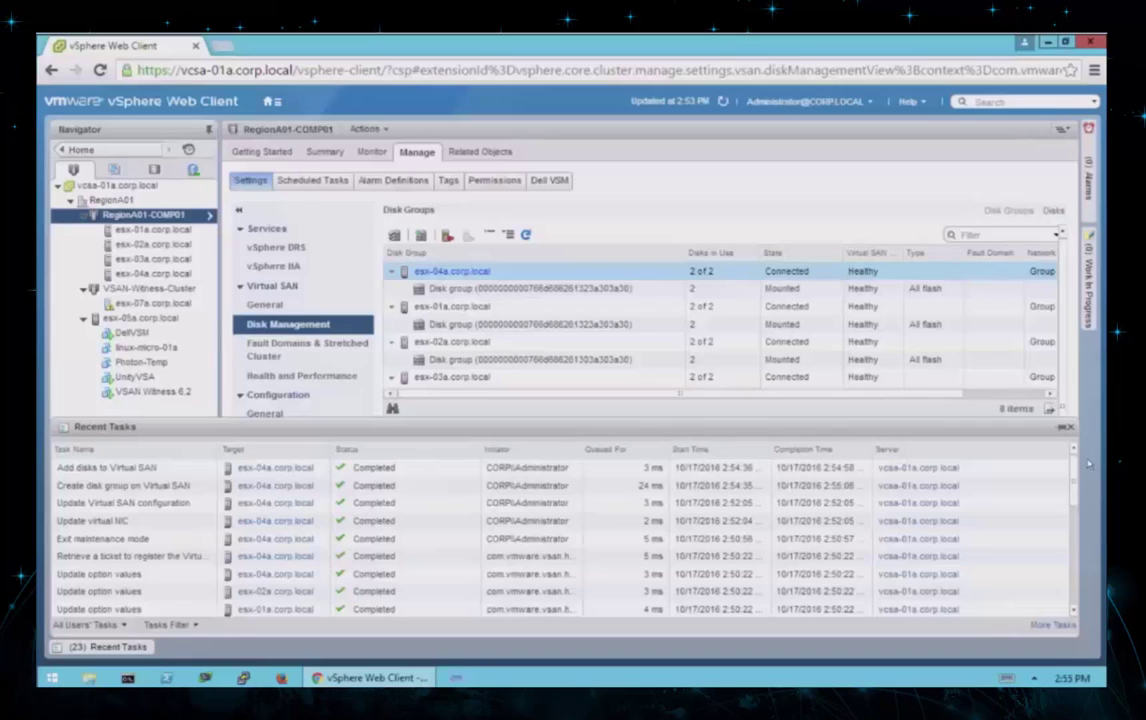
left_click(101, 647)
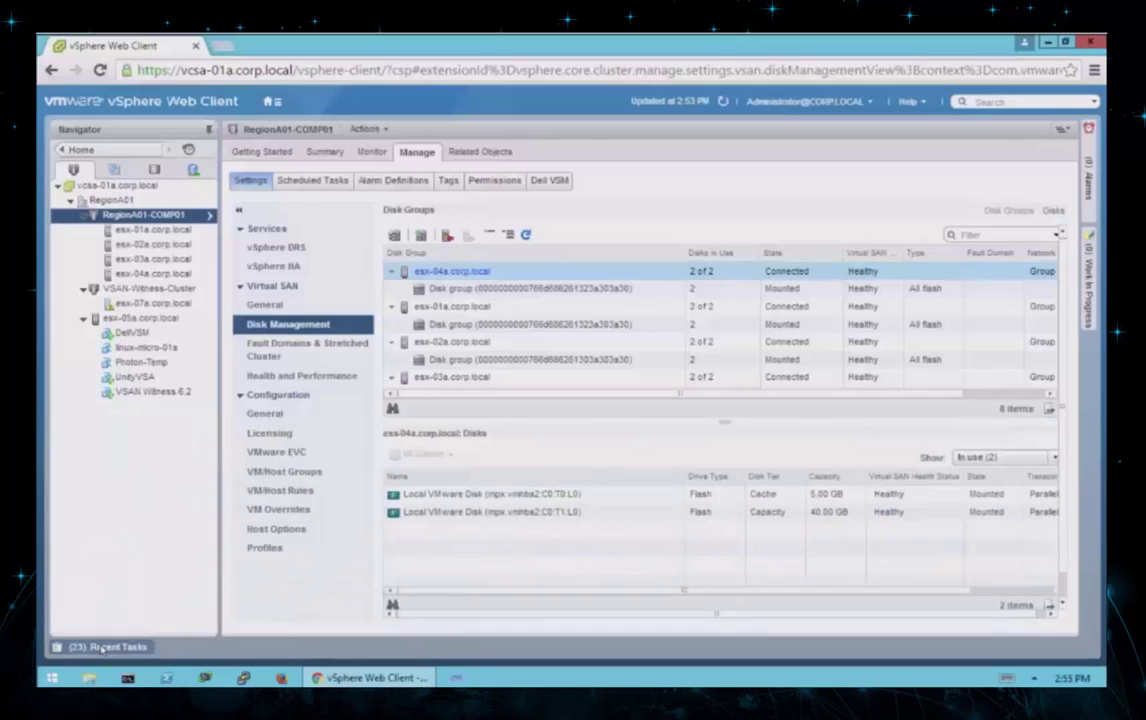
left_click(526, 236)
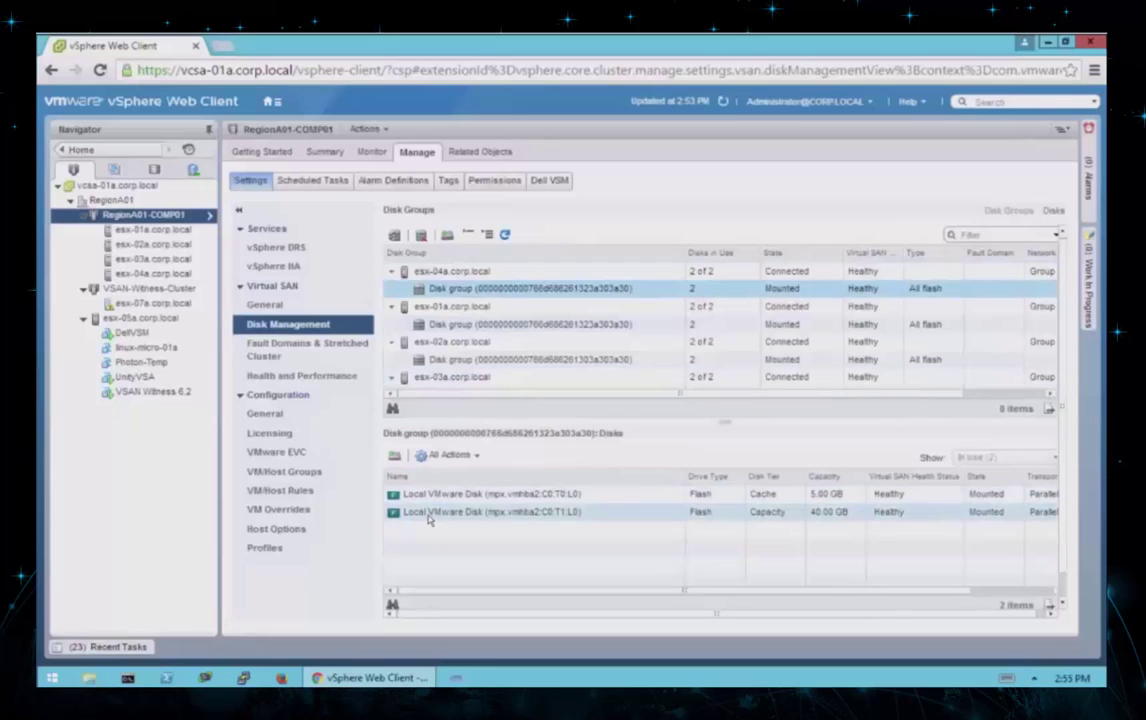
Review the Virtual SAN capacity and details in the RegionA01-VSAN-COMP01 datastore's summary.
left_click(155, 171)
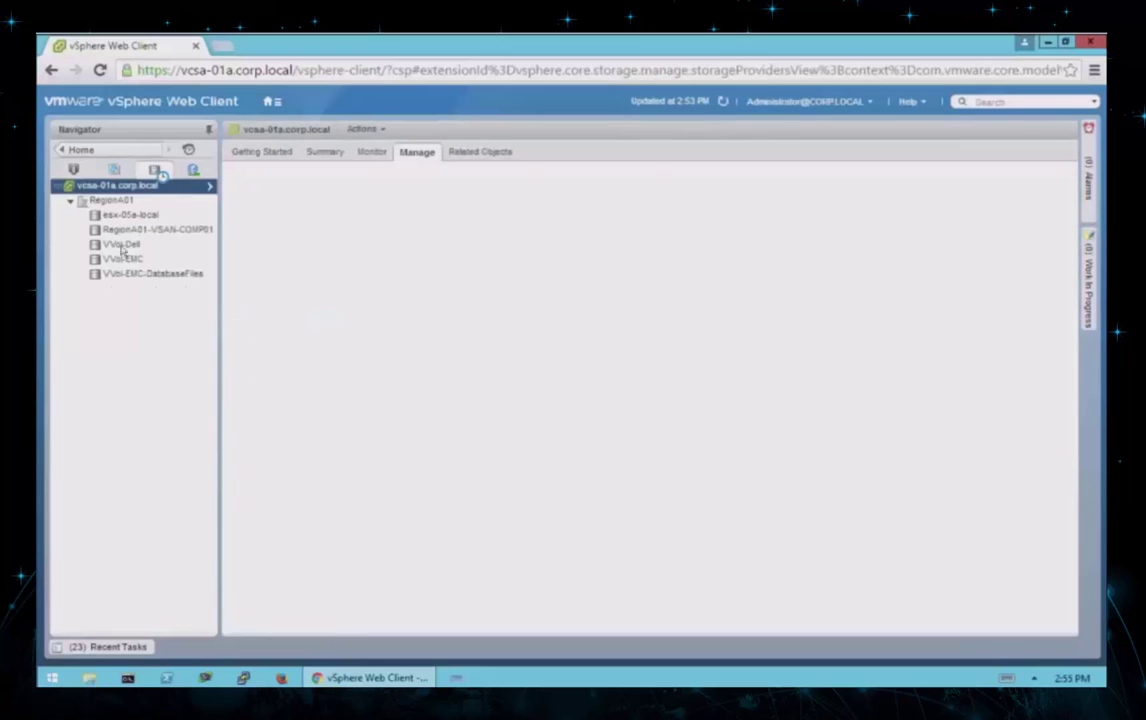
left_click(122, 245)
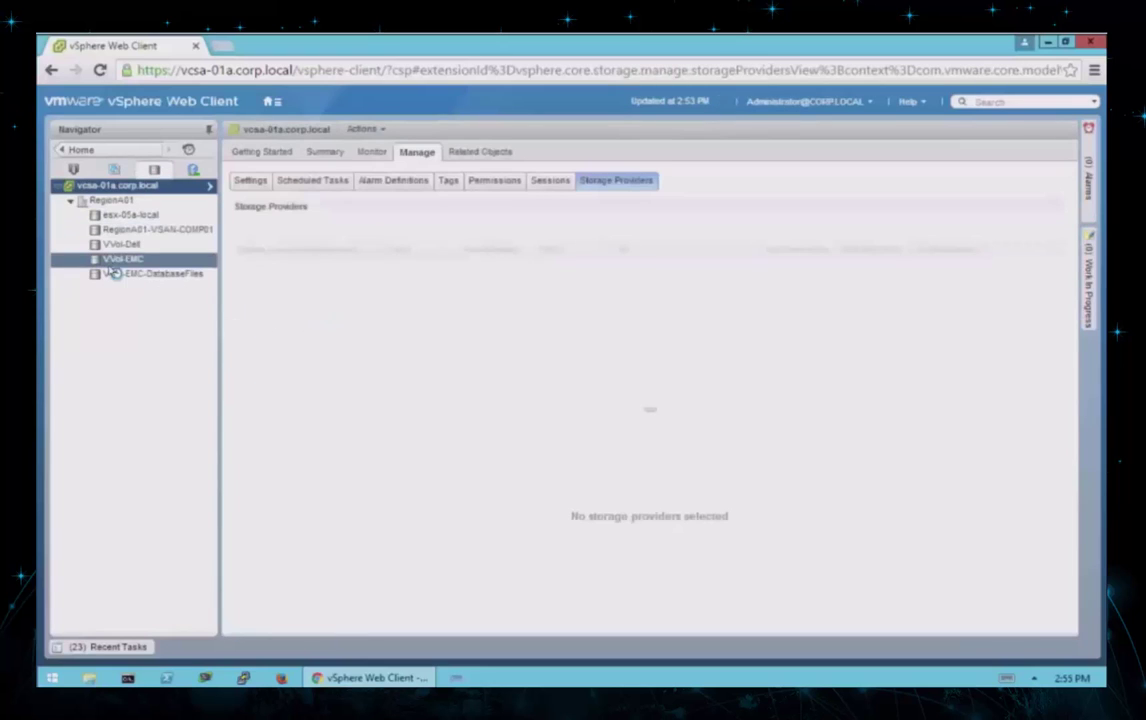
left_click(150, 229)
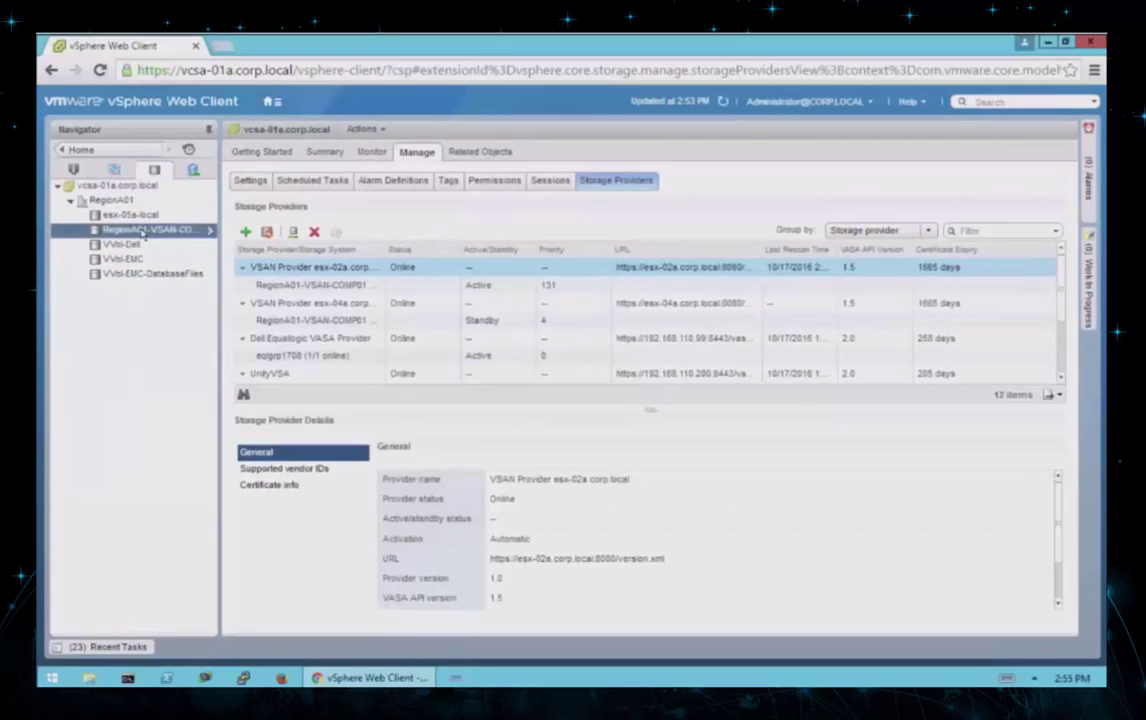
left_click(316, 154)
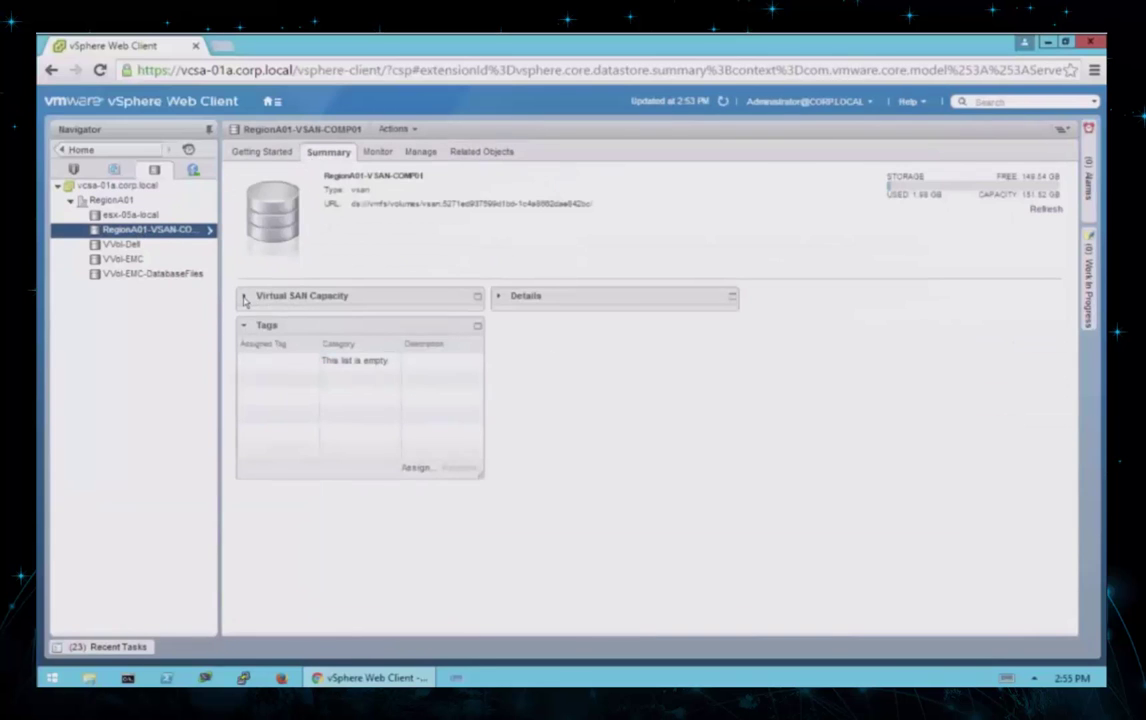
left_click(244, 299)
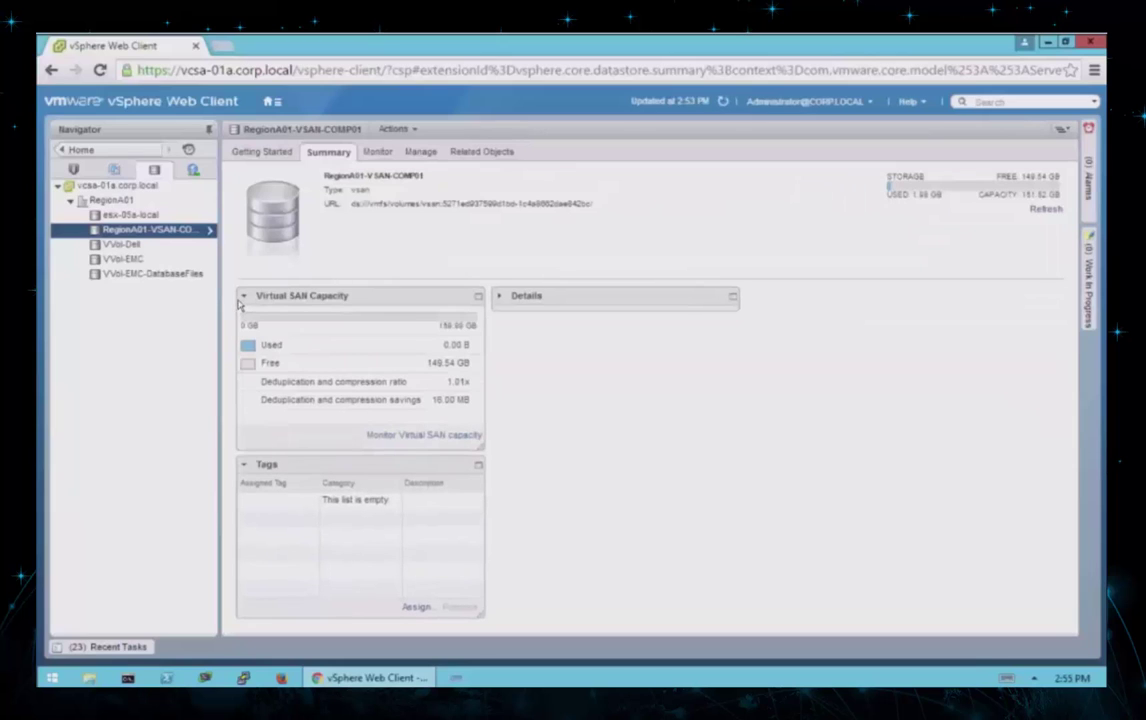
left_click(500, 298)
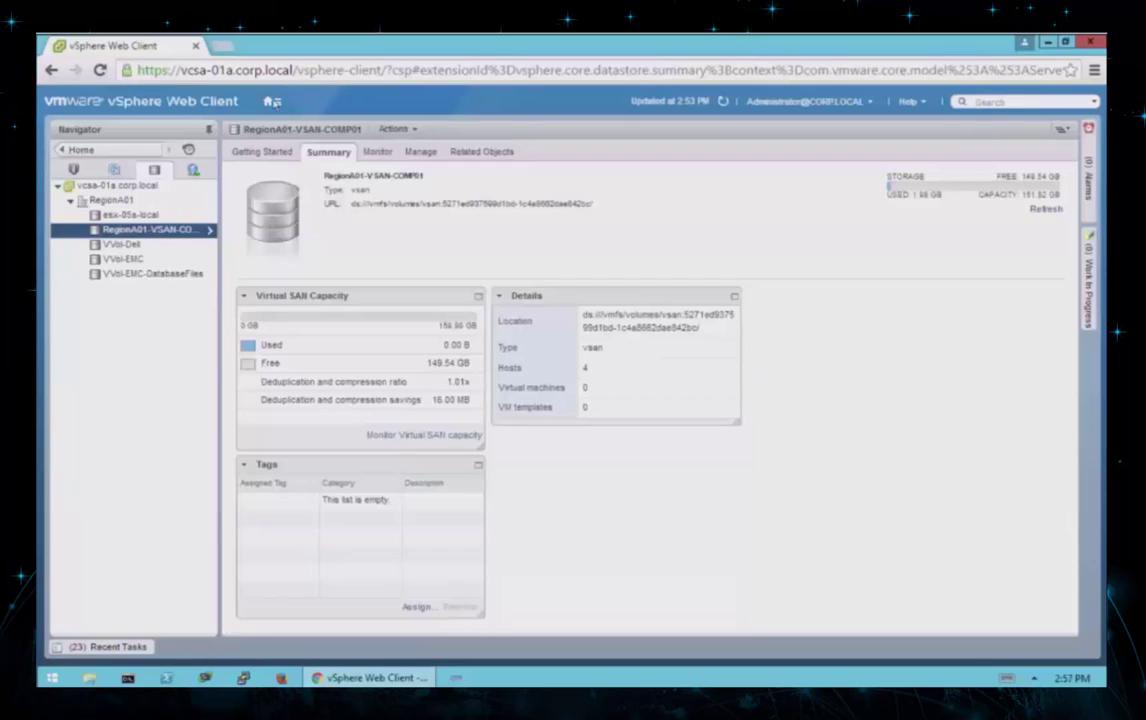
Start a new VM storage policy named "FTT=1 - RAID 5" on vcsa-01a.corp.local.
left_click(272, 102)
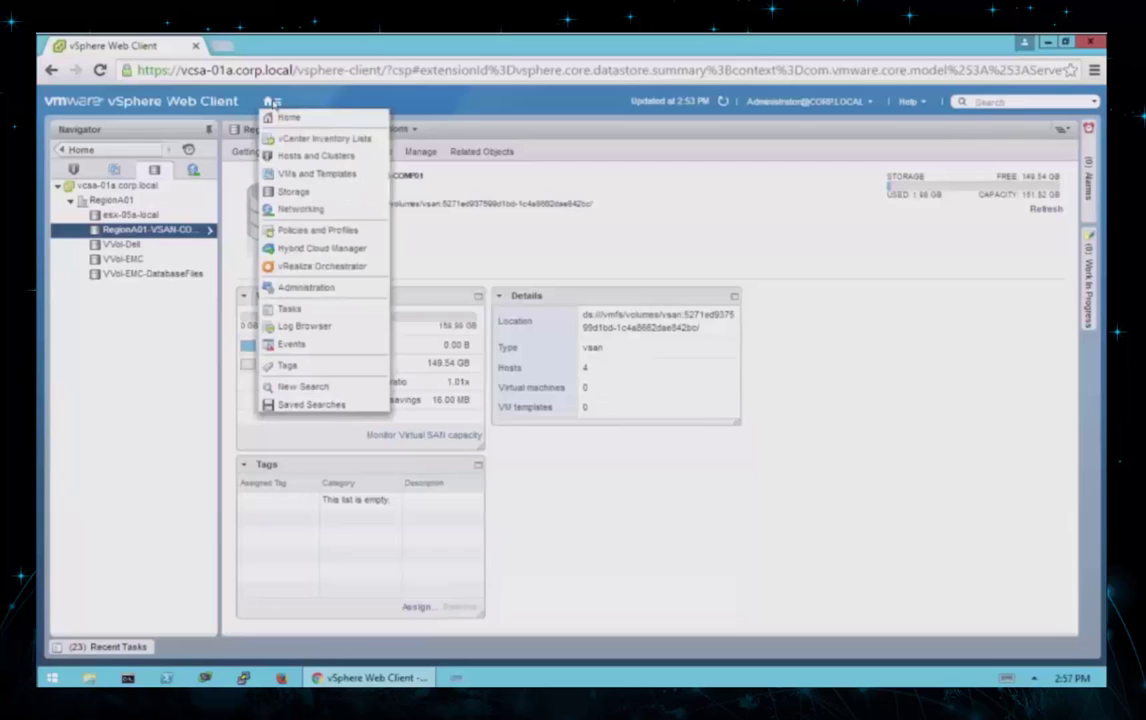
left_click(310, 231)
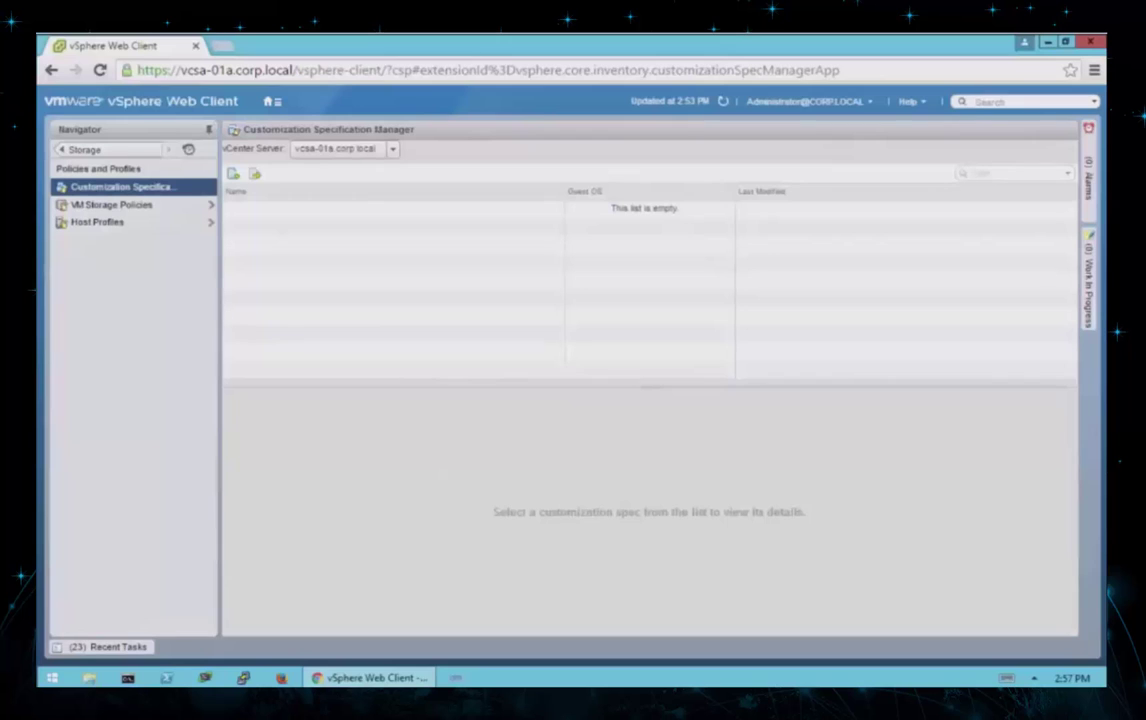
left_click(99, 206)
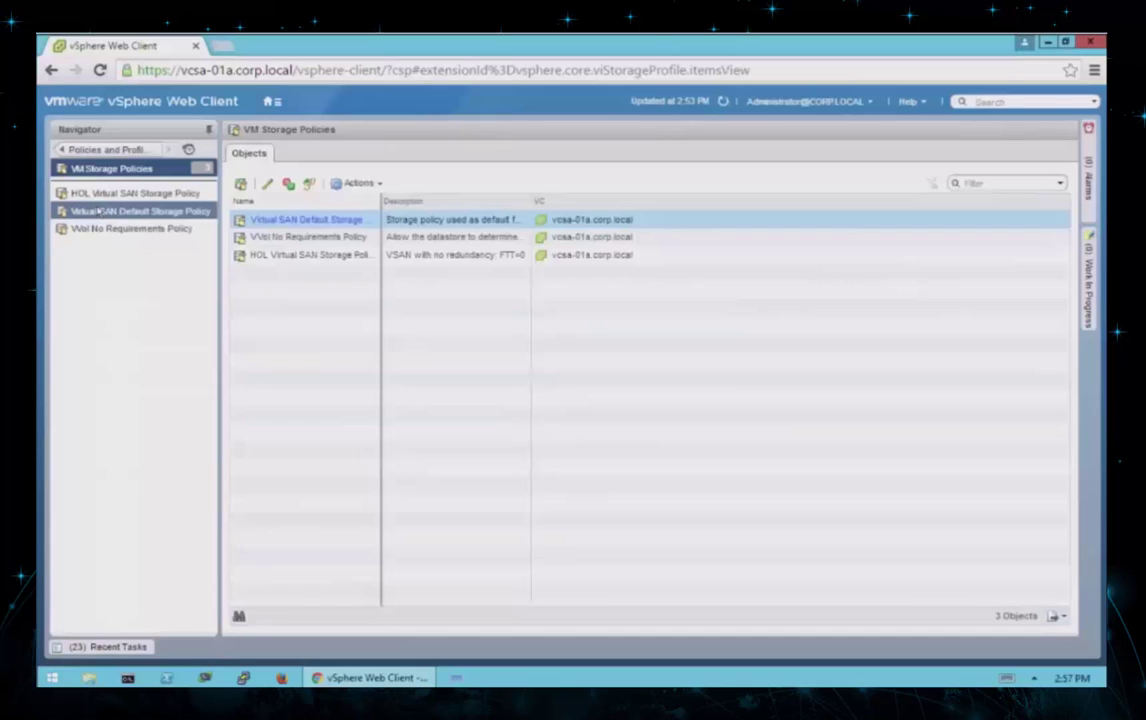
left_click(241, 186)
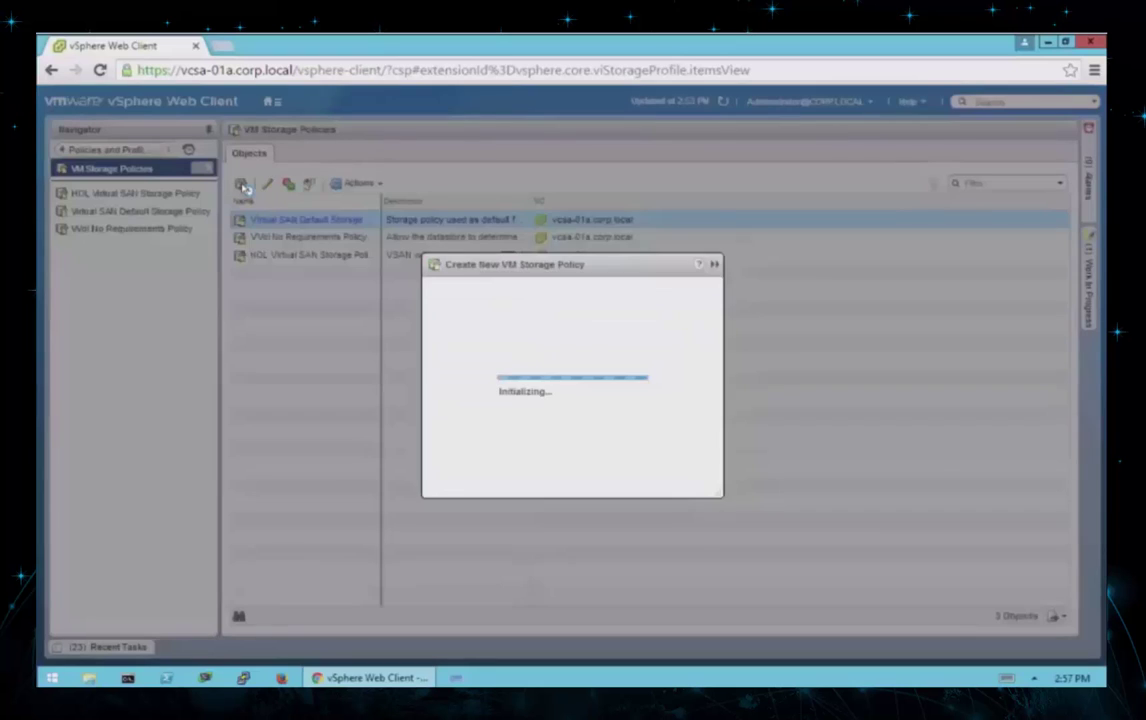
type("FTT")
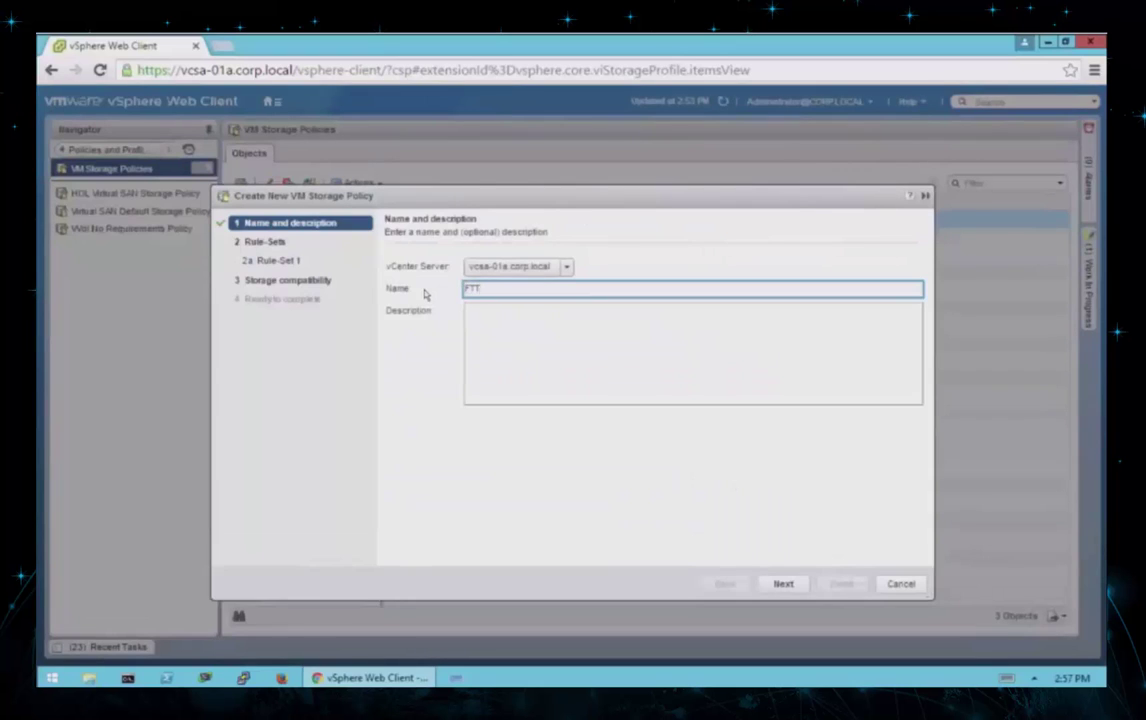
type("=1 -")
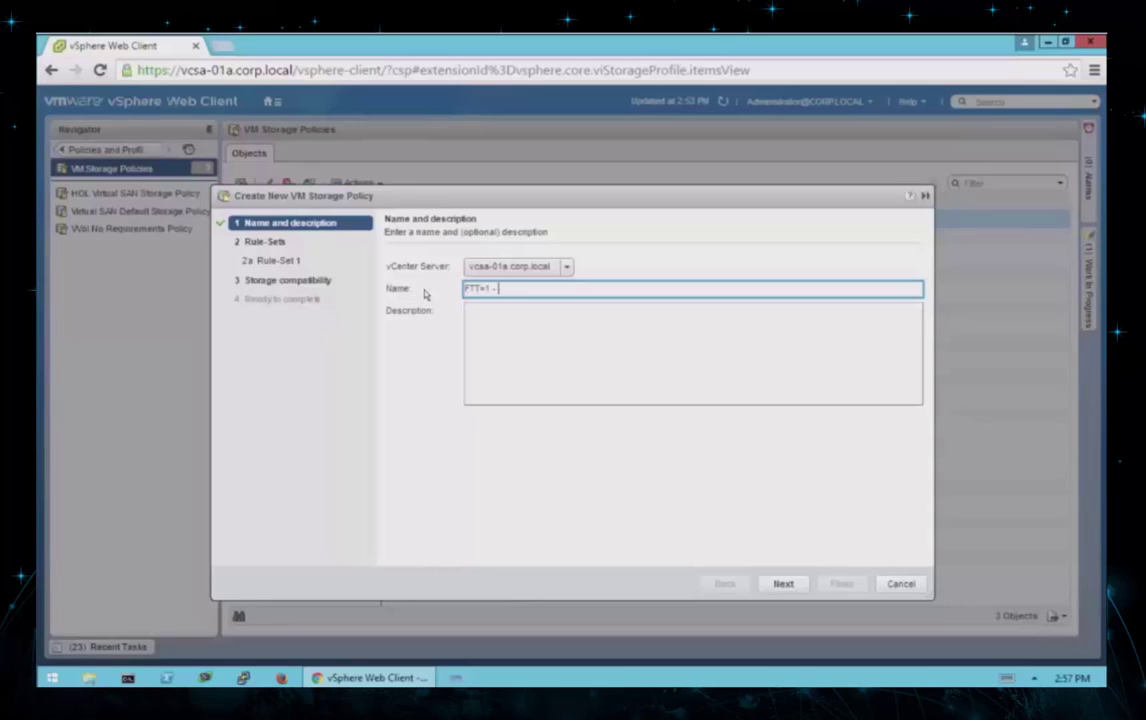
type(" RAID 5")
left_click(789, 589)
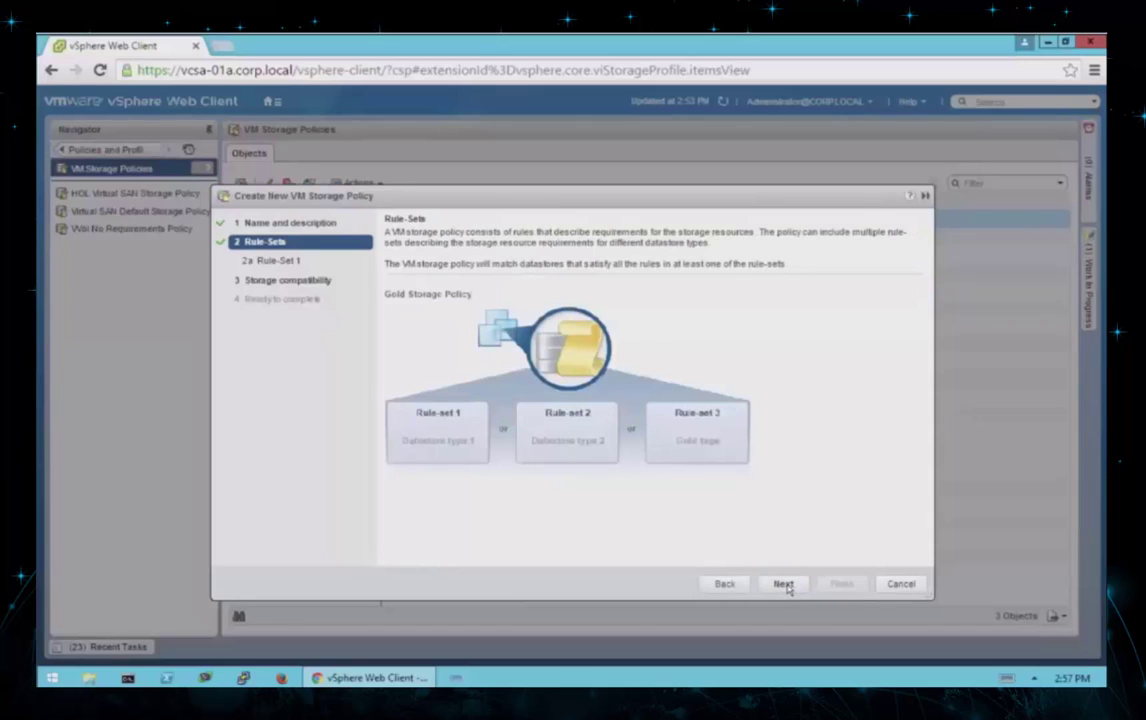
Base Rule-Set 1 on VSAN data services and add a Number of failures to tolerate rule with the value 1.
left_click(785, 586)
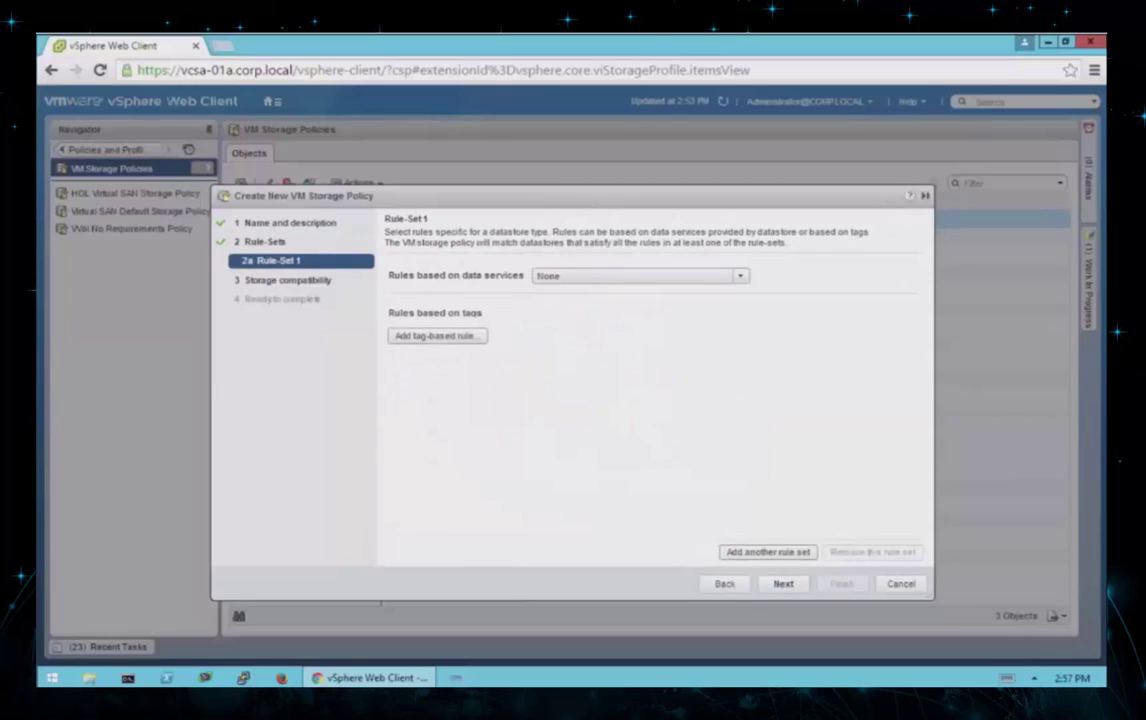
left_click(741, 276)
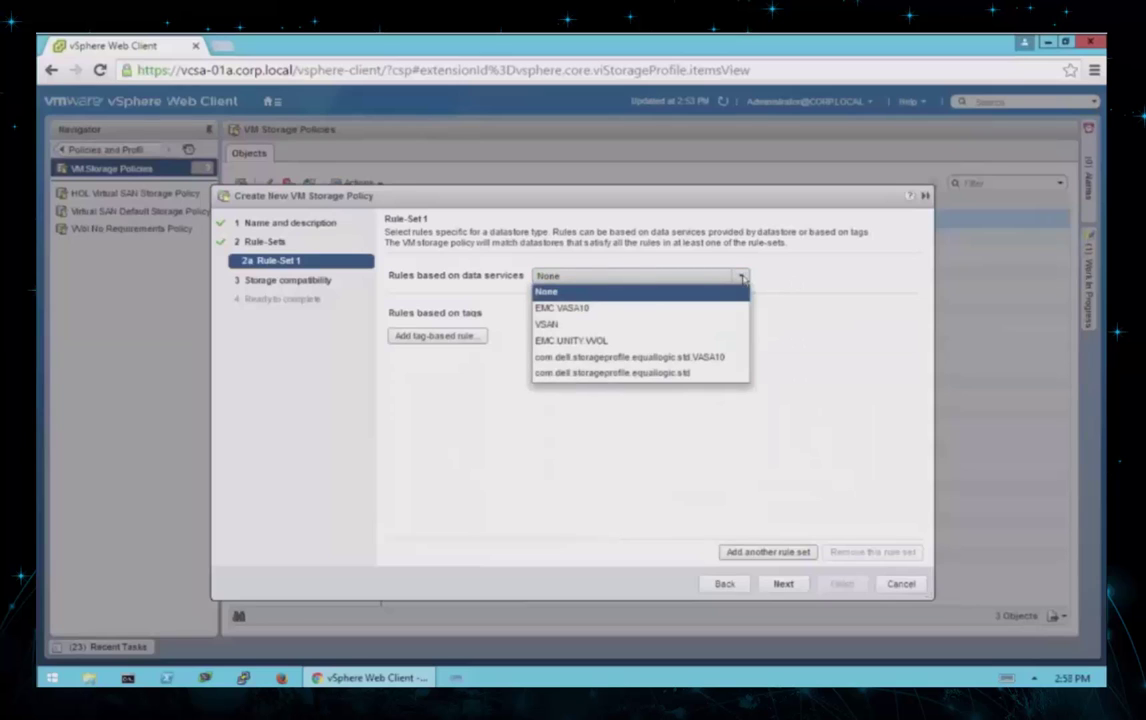
left_click(652, 325)
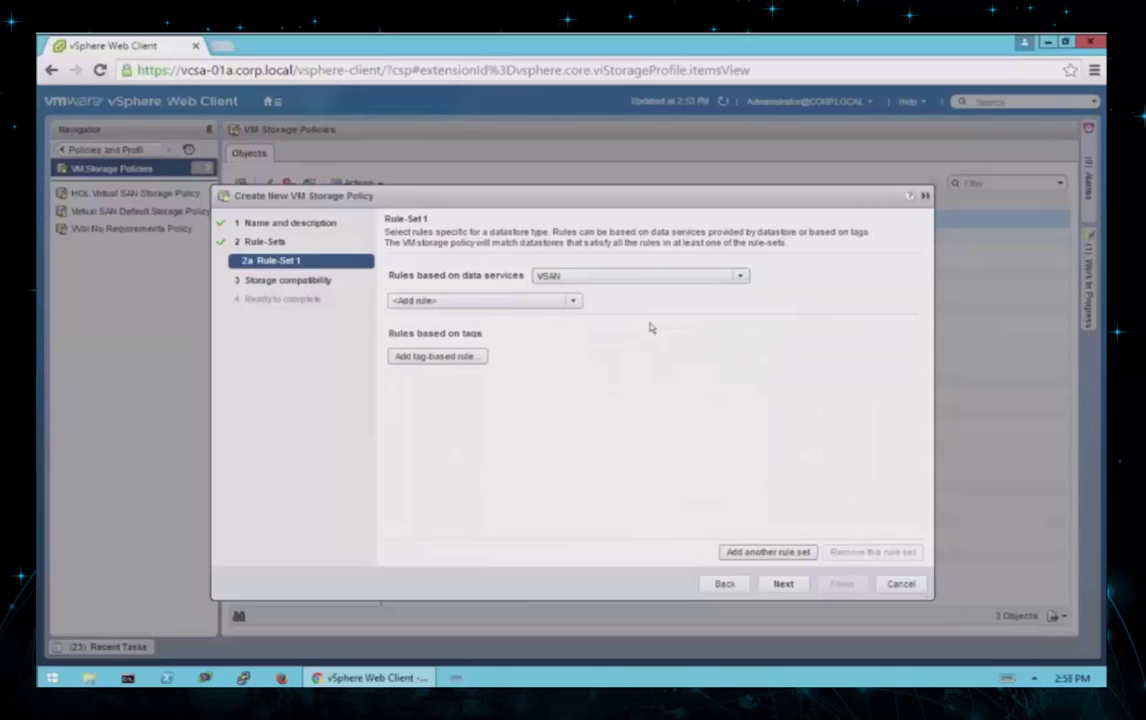
left_click(574, 303)
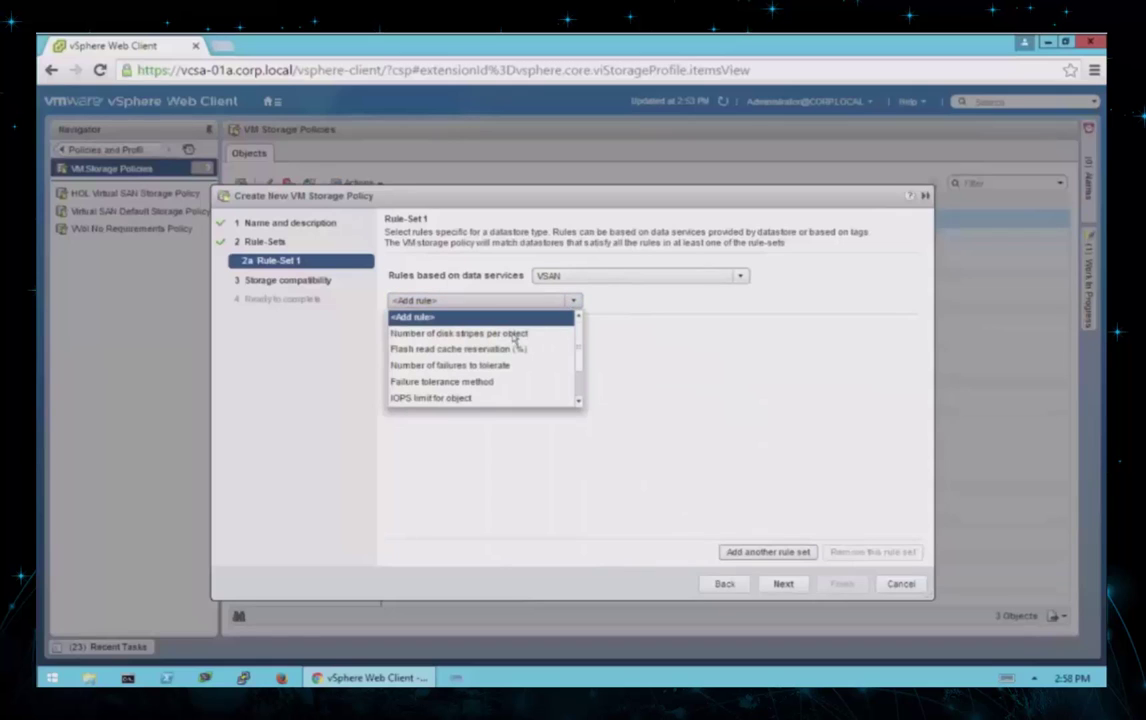
left_click(470, 366)
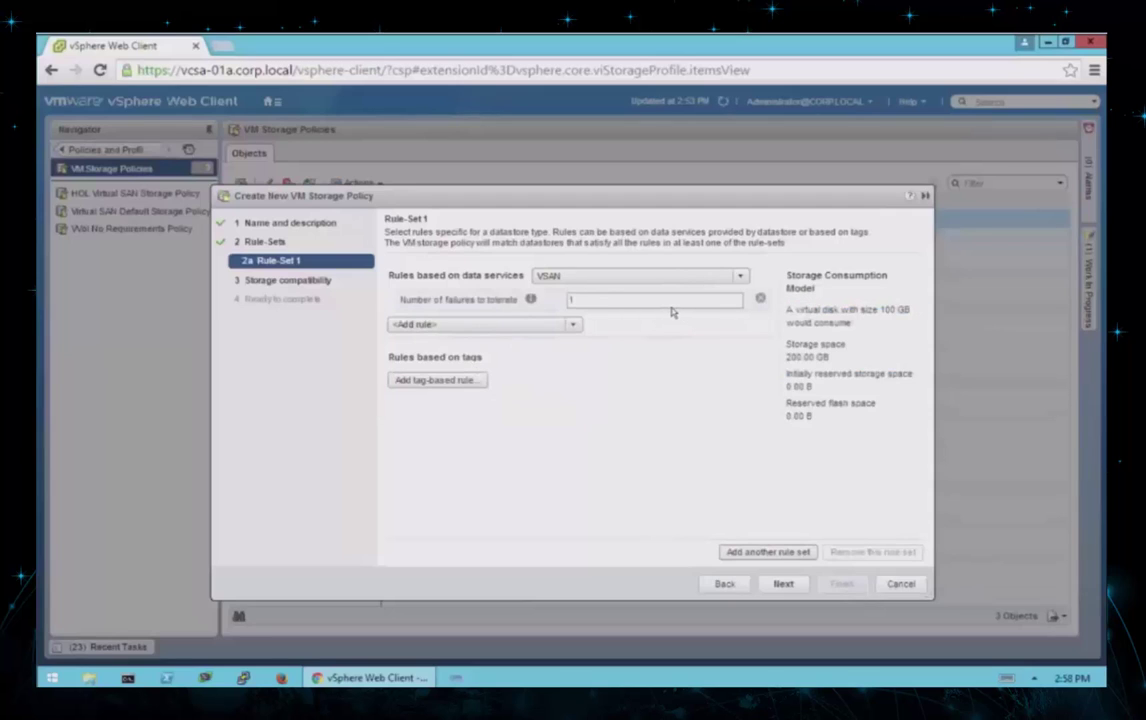
Add a Failure tolerance method rule to Rule-Set 1, set to RAID-5/6 (Erasure Coding) - Capacity.
left_click(574, 326)
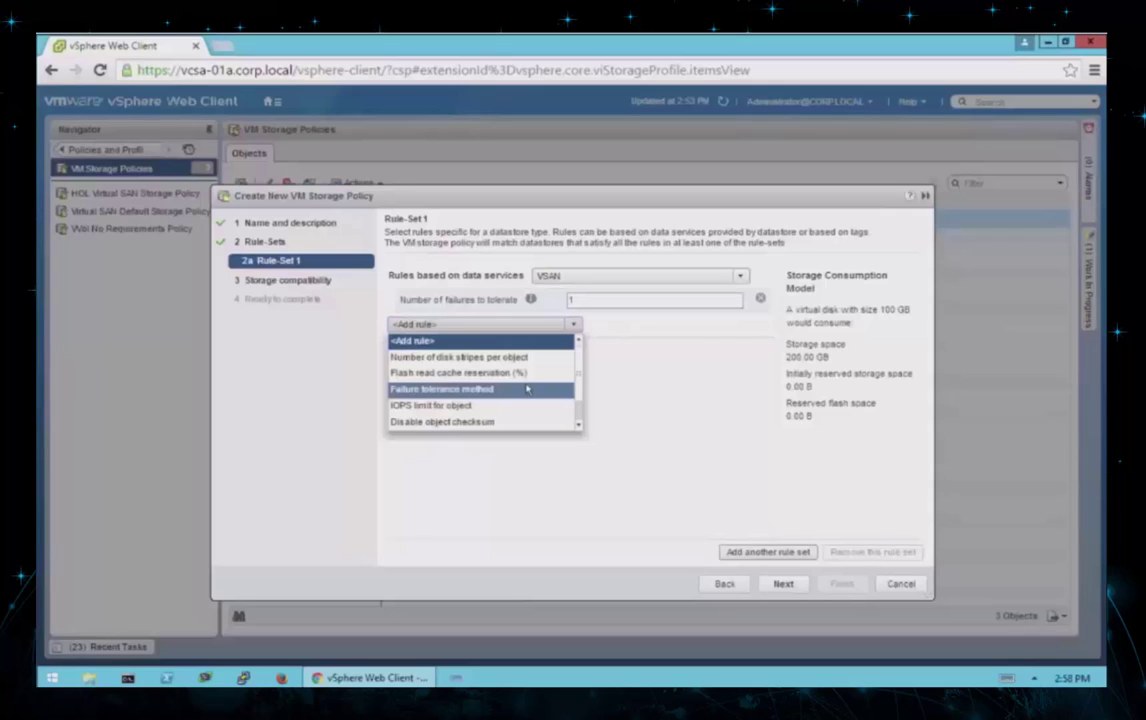
left_click(527, 389)
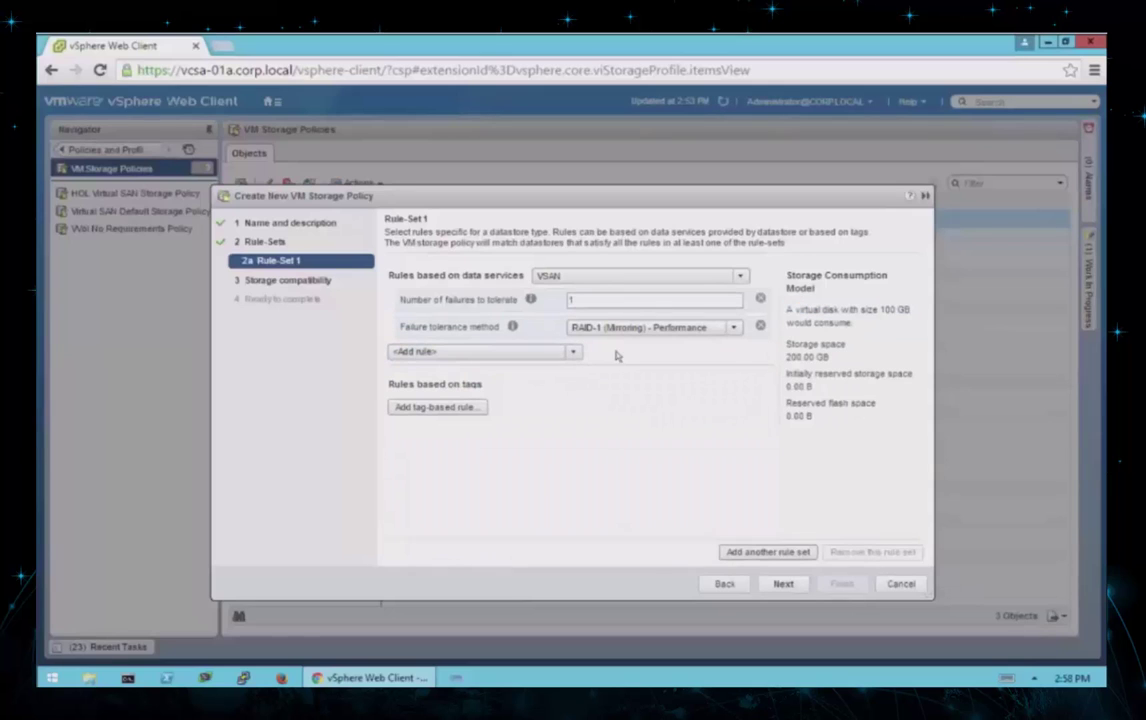
left_click(741, 331)
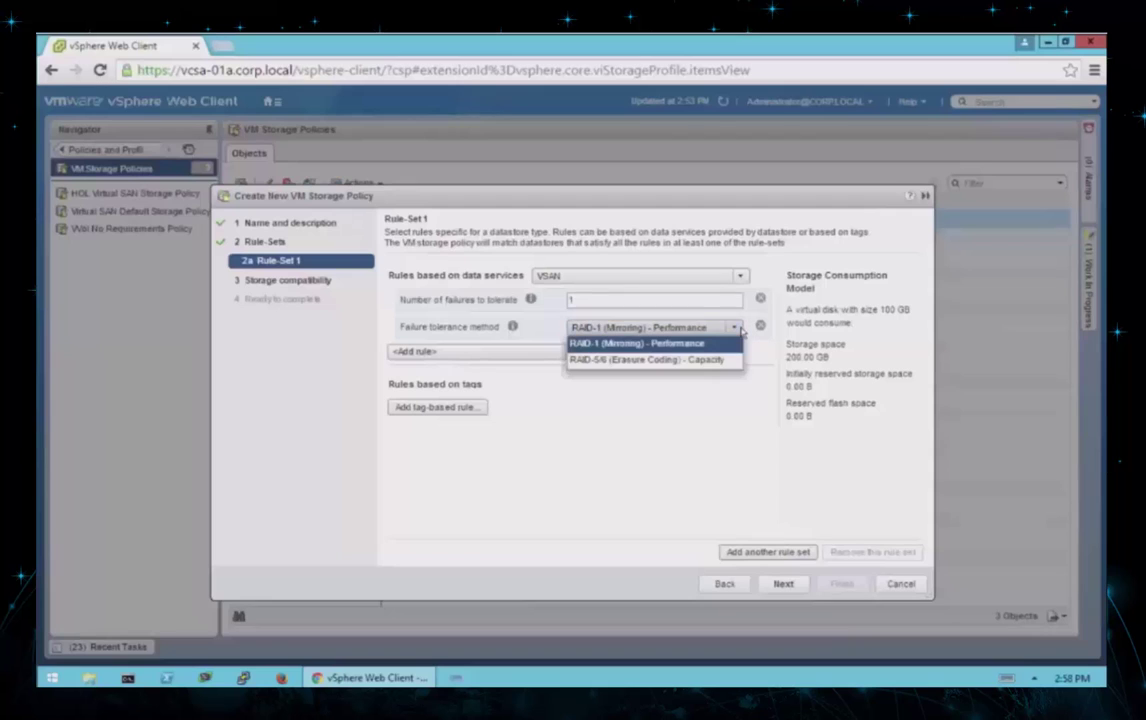
left_click(695, 361)
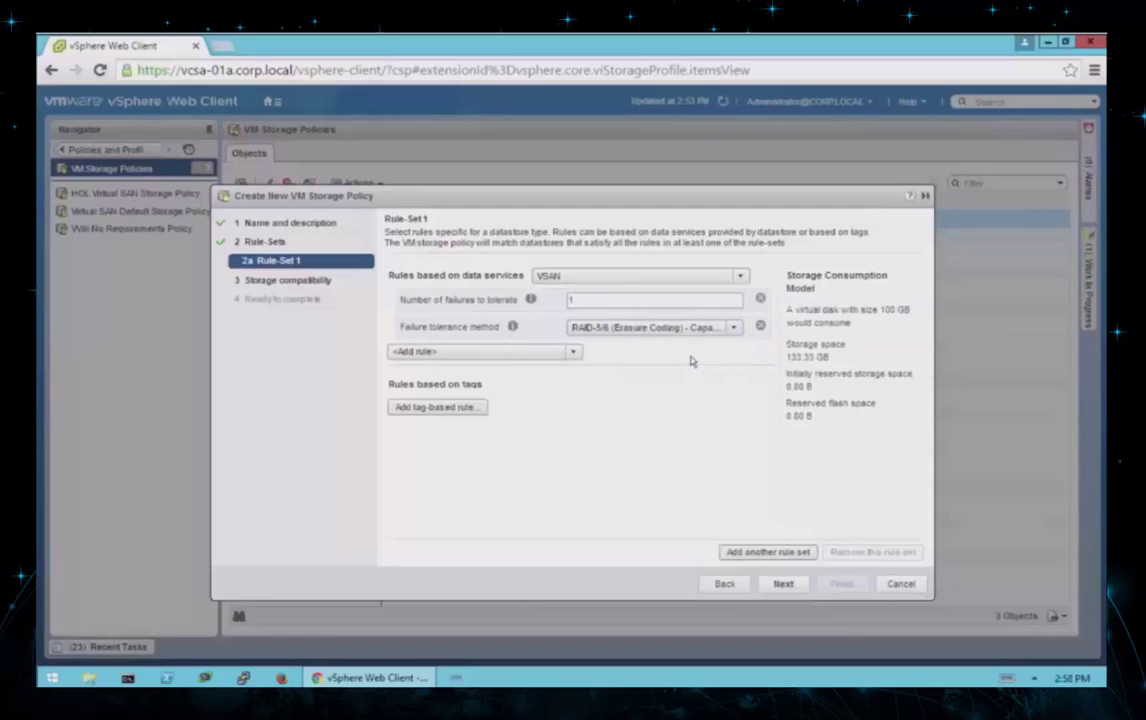
Accept the compatible storage and finish creating the FTT=1 - RAID 5 storage policy.
left_click(783, 583)
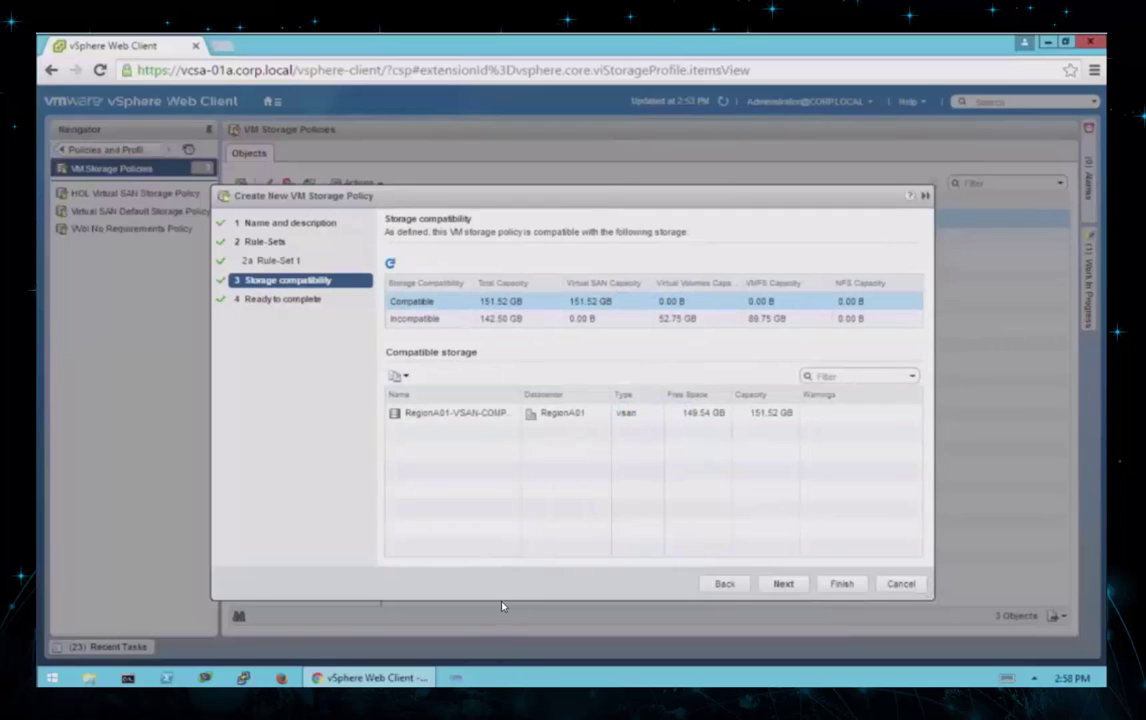
left_click(782, 585)
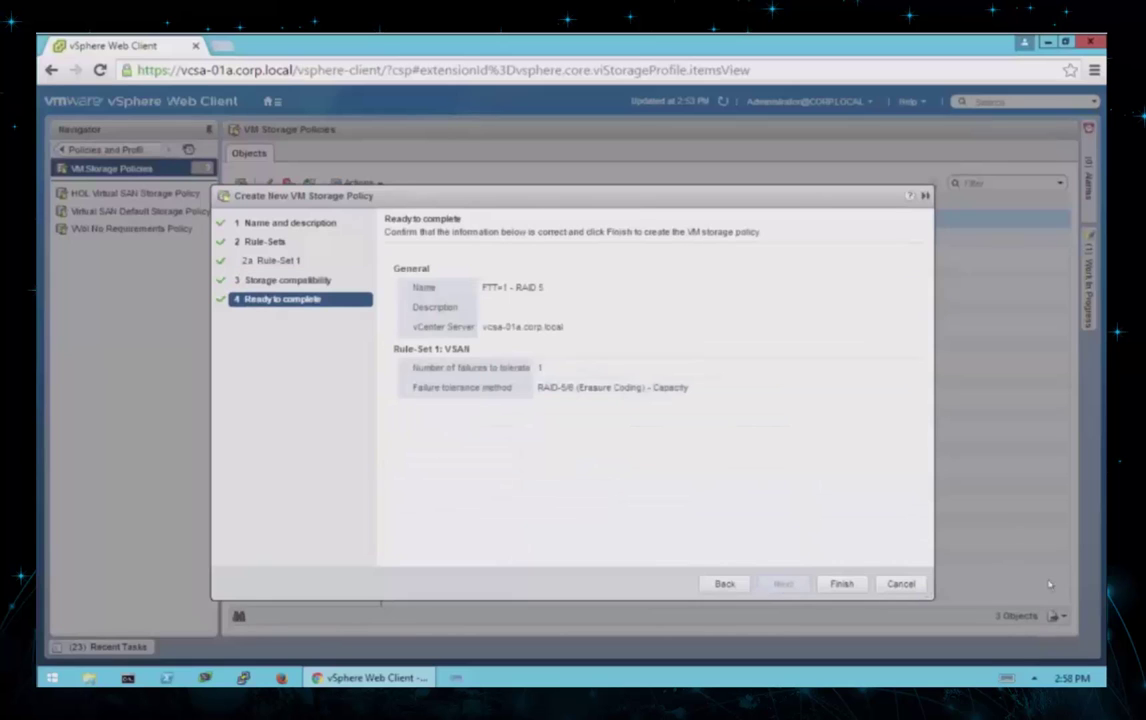
left_click(843, 585)
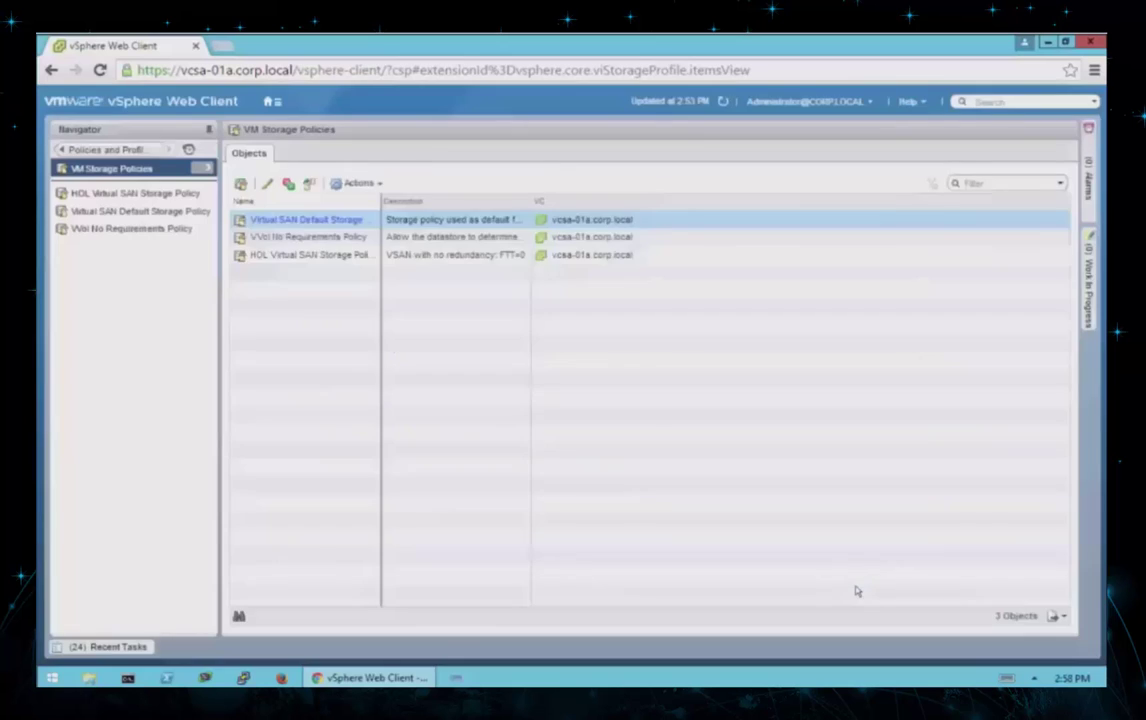
Review the VSAN rules in Rule-Set 1 of the FTT=1 - RAID 5 storage policy.
left_click(102, 192)
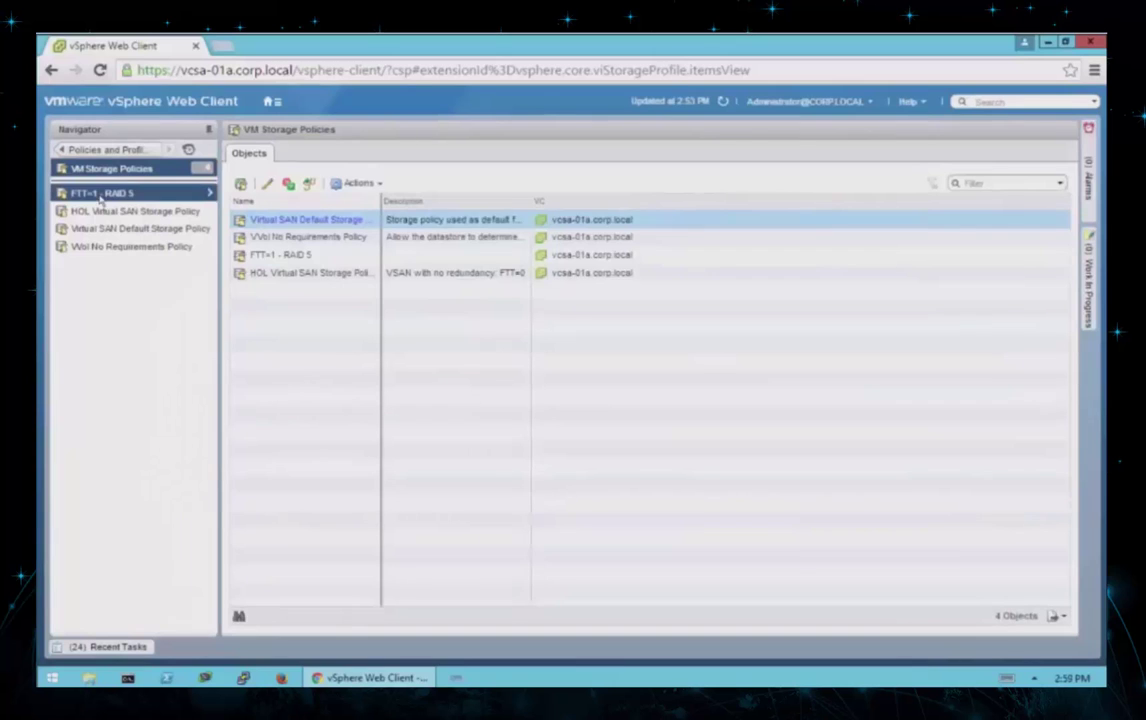
left_click(430, 156)
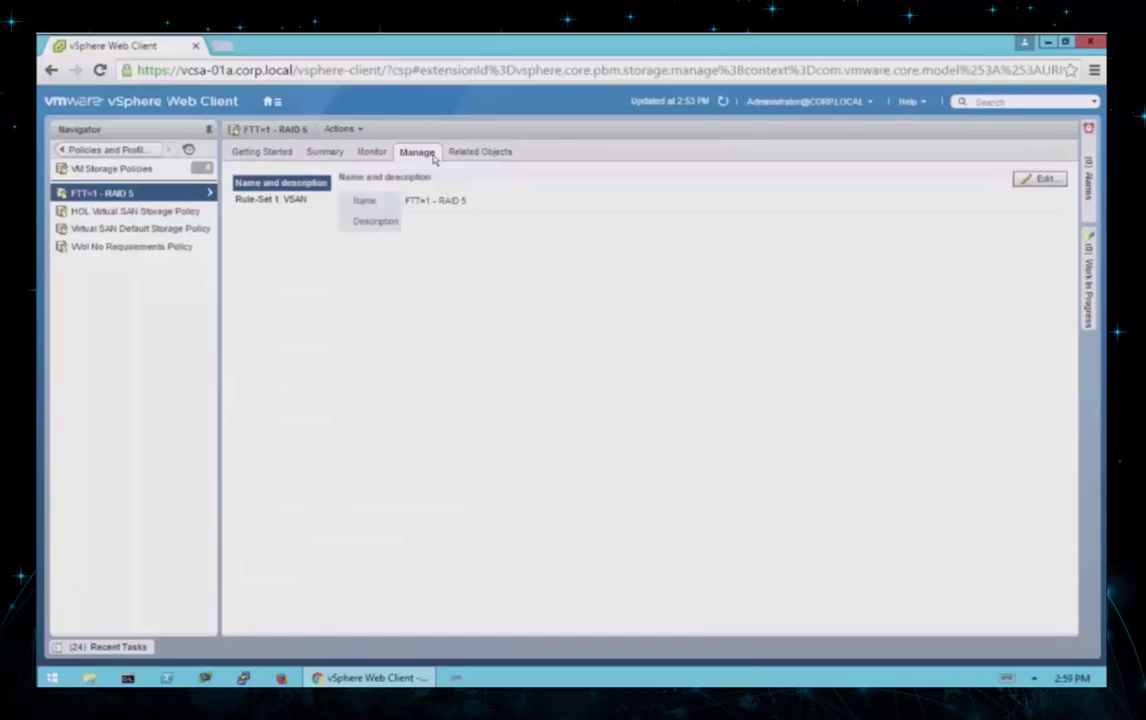
left_click(284, 204)
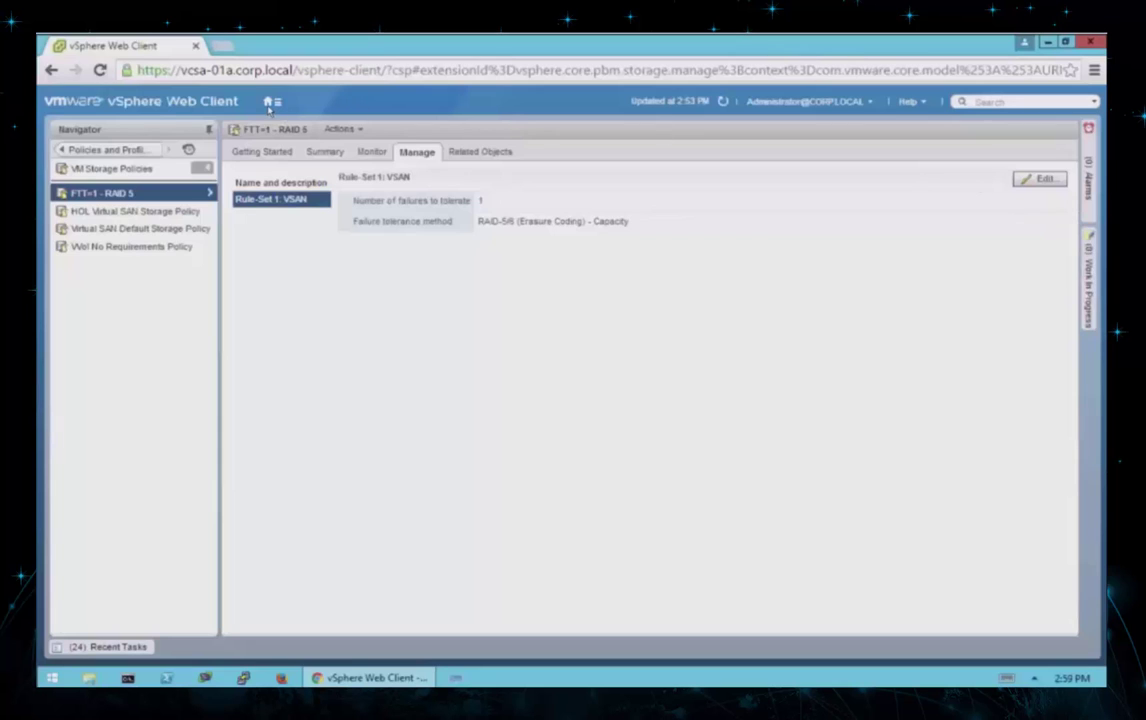
Review the Virtual SAN capacity overview, deduplication and compression savings, and used capacity breakdown of the RegionA01-COMP01 cluster.
left_click(268, 102)
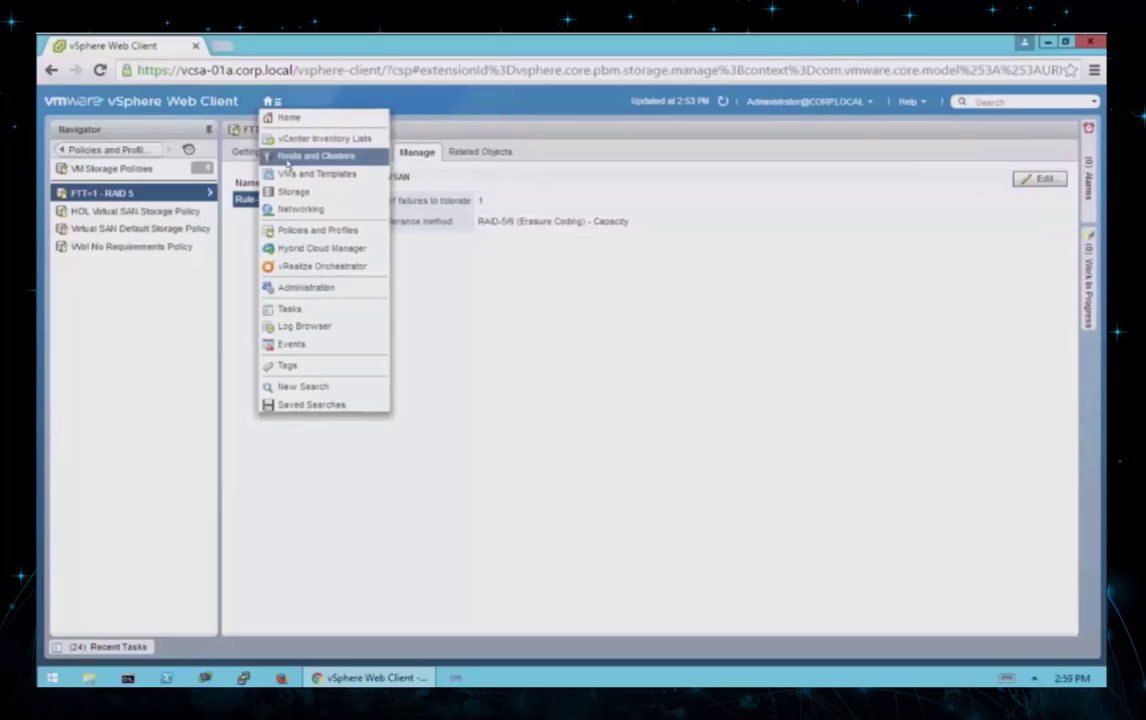
left_click(292, 157)
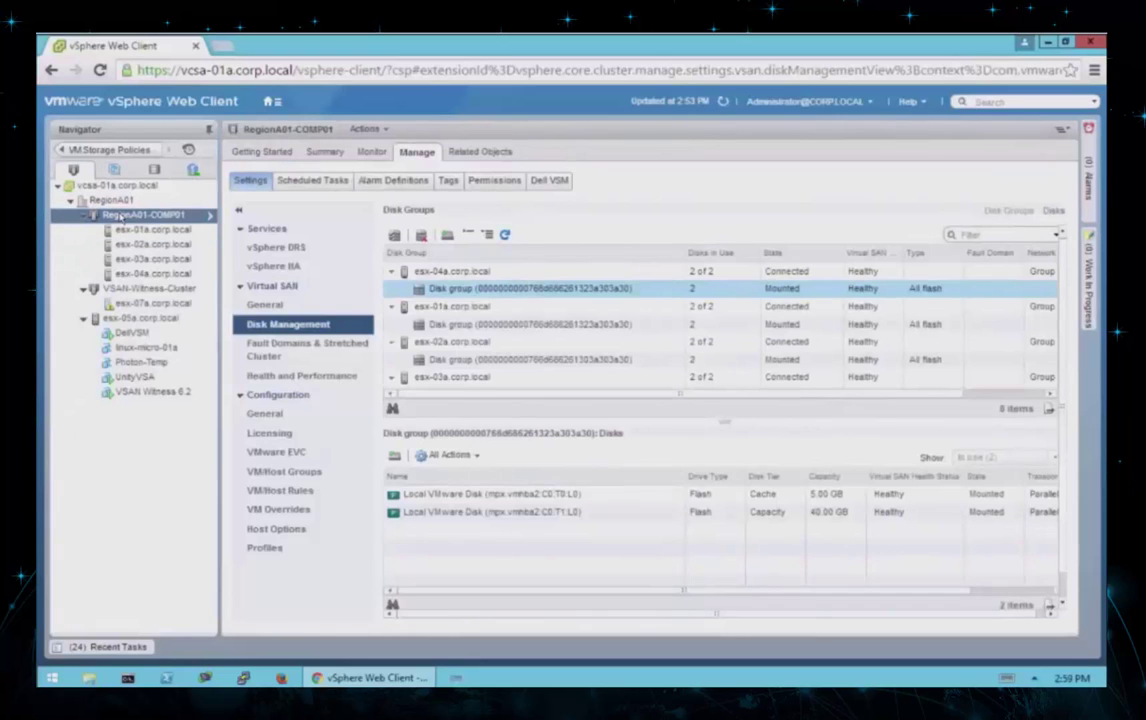
left_click(370, 152)
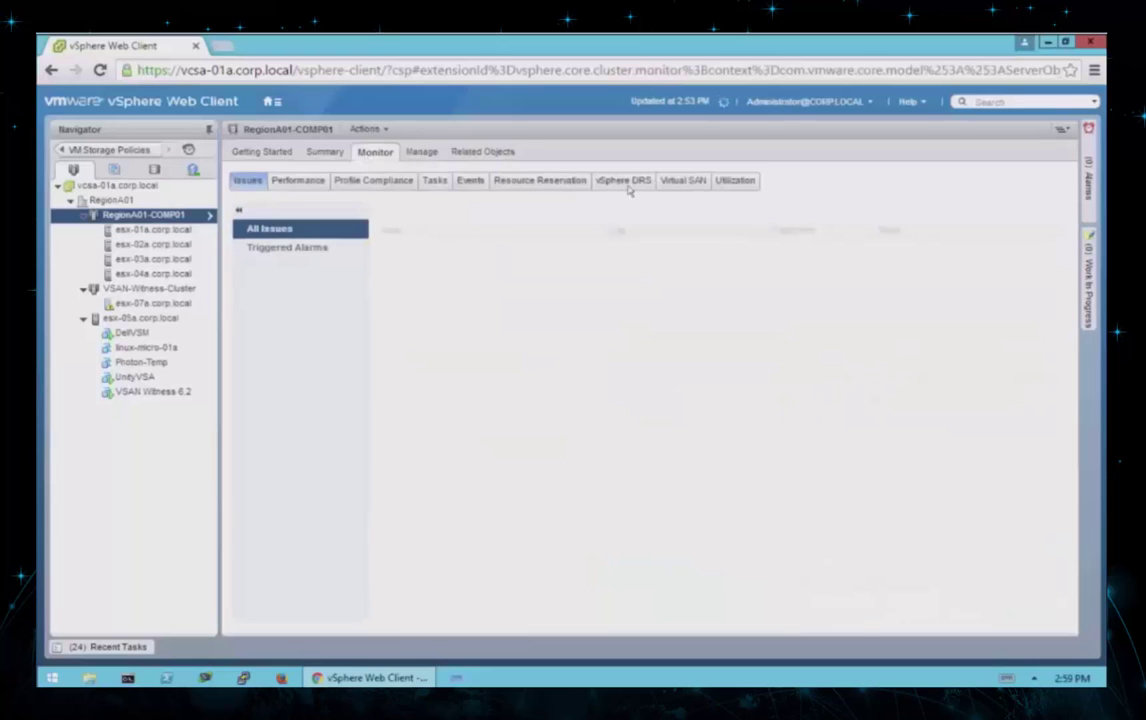
left_click(685, 182)
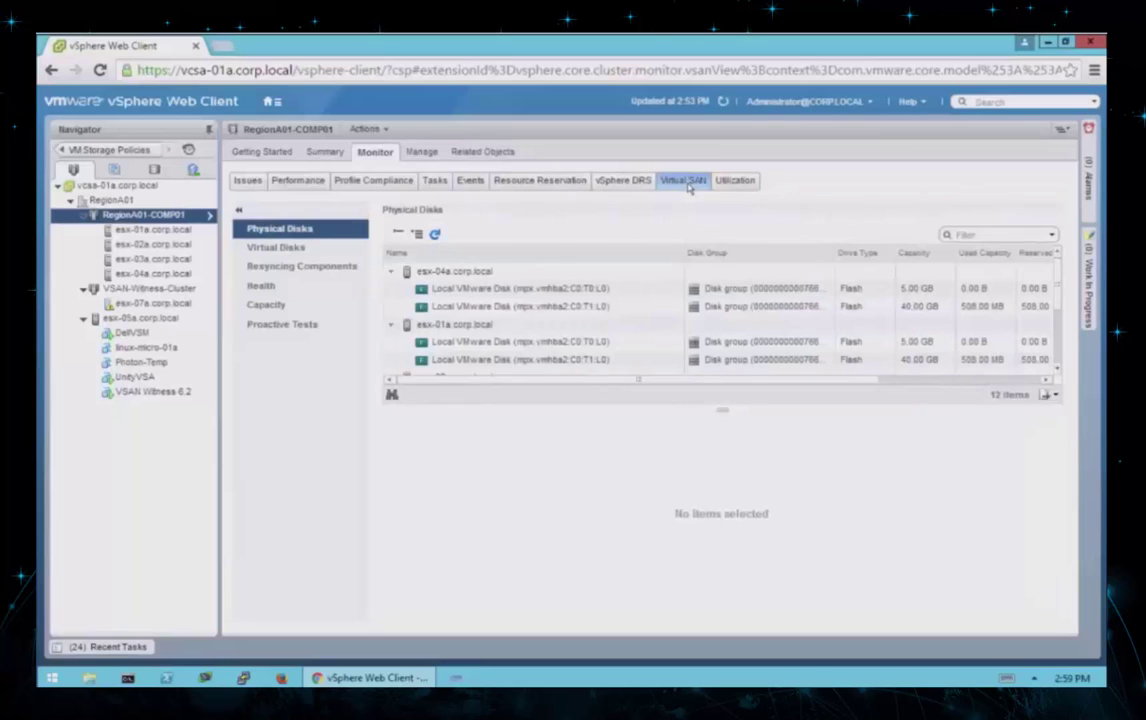
left_click(267, 311)
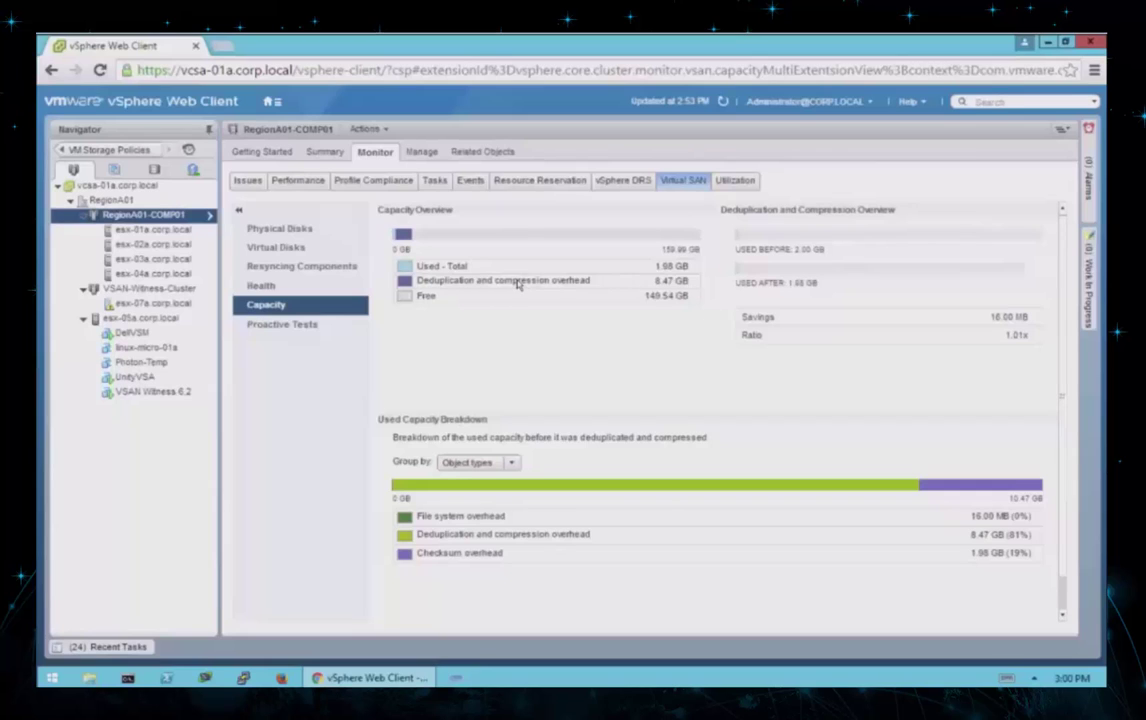
mouse_move(518, 284)
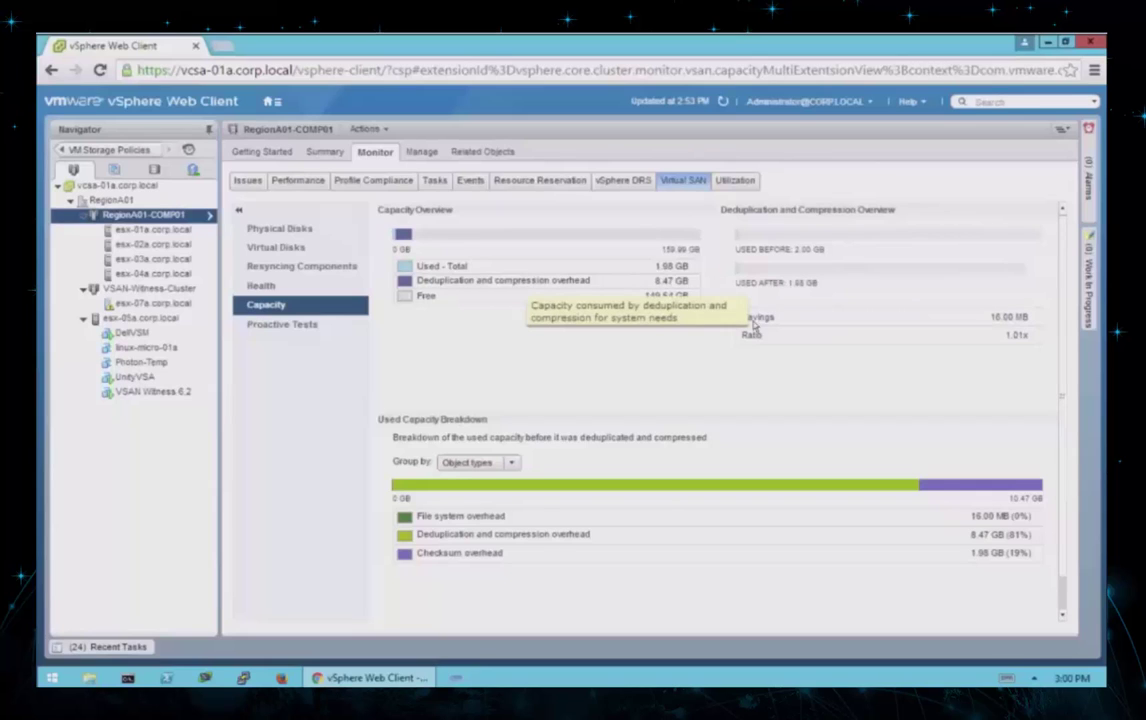
mouse_move(944, 485)
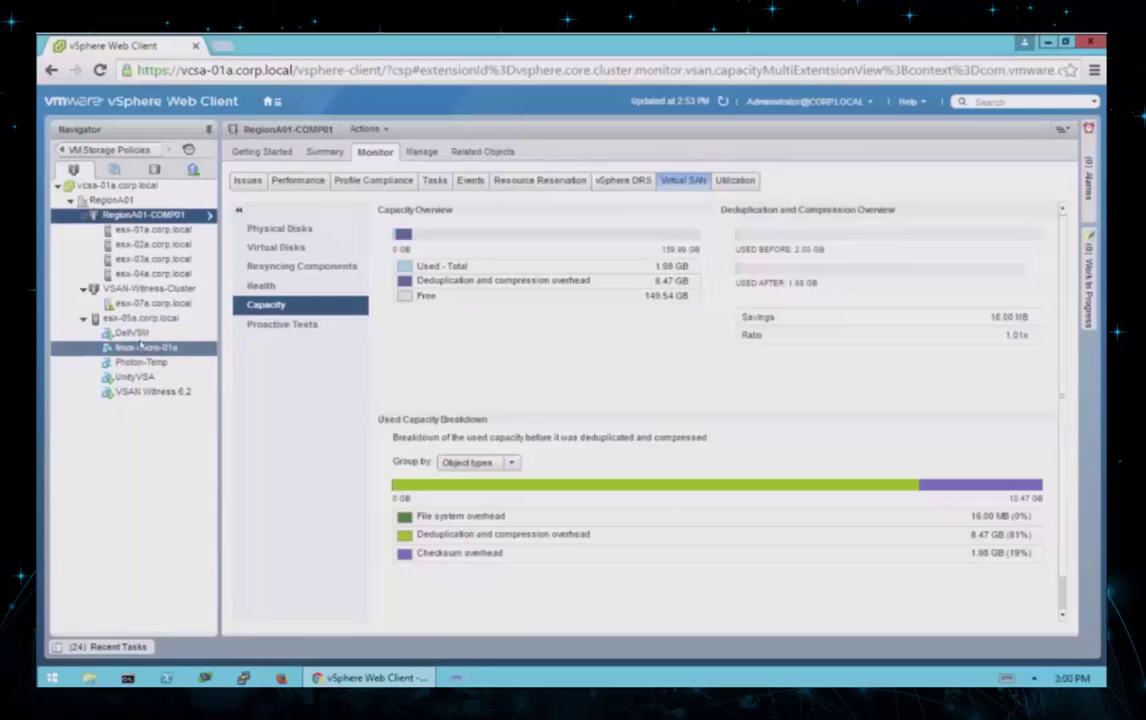
Start cloning Photon-Temp to a new virtual machine named "FTT=1 - RAID5" in the RegionA01 datacenter.
left_click(144, 363)
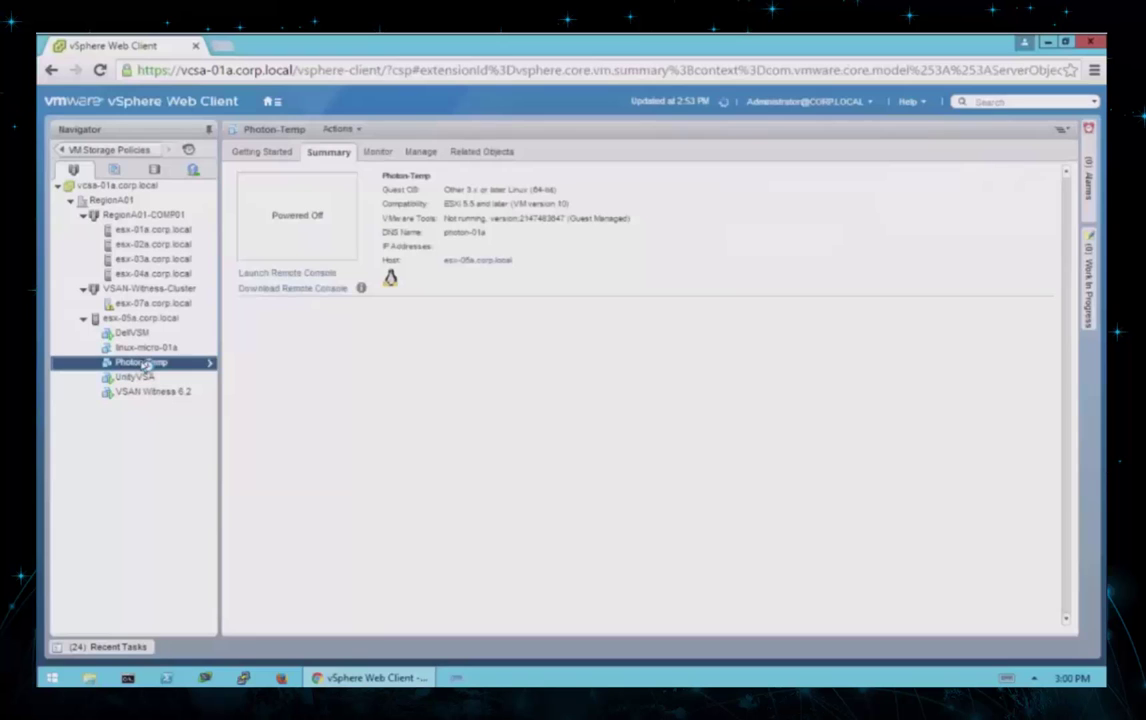
right_click(146, 365)
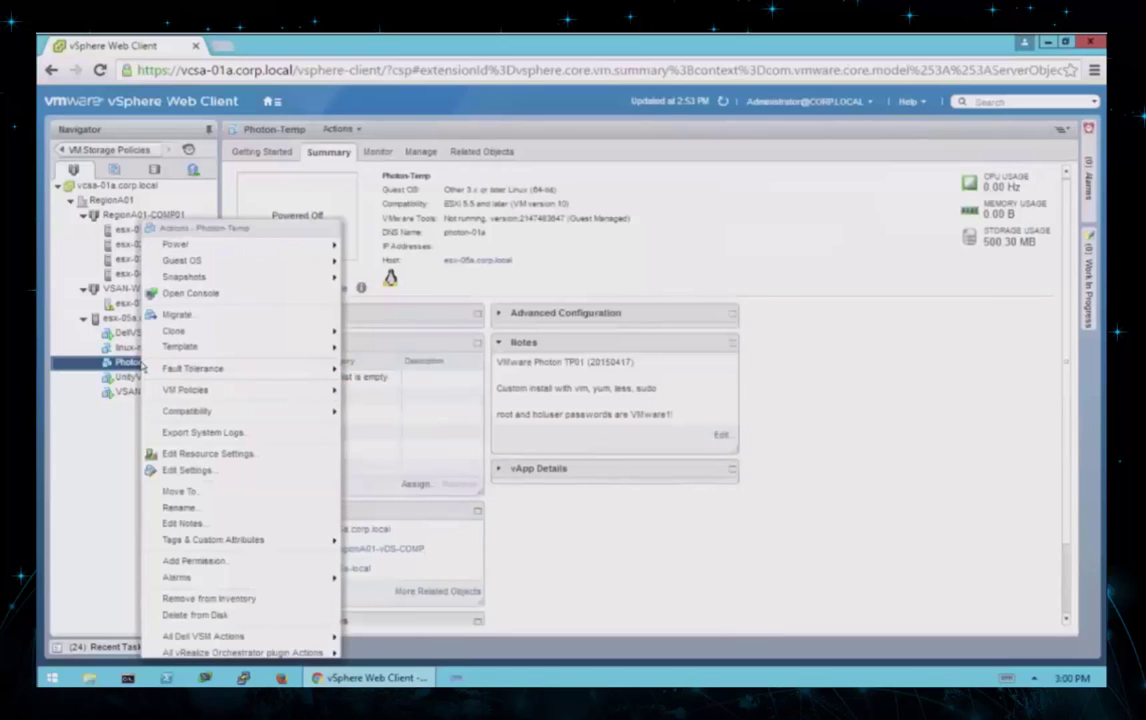
mouse_move(258, 337)
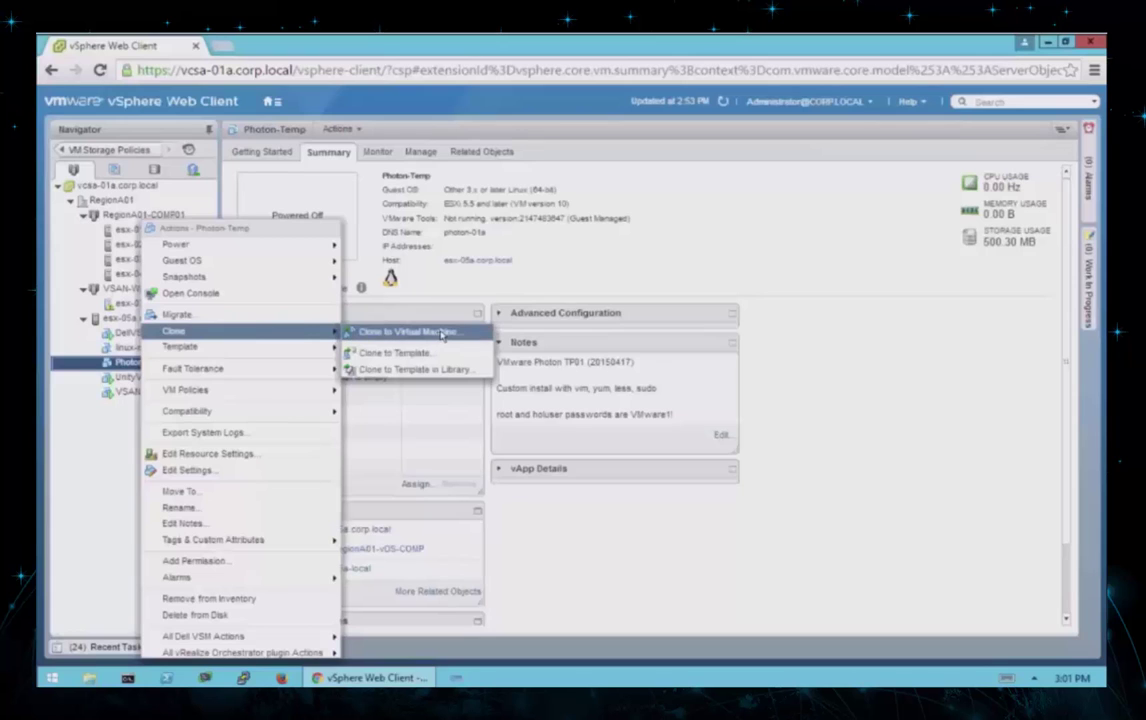
left_click(442, 333)
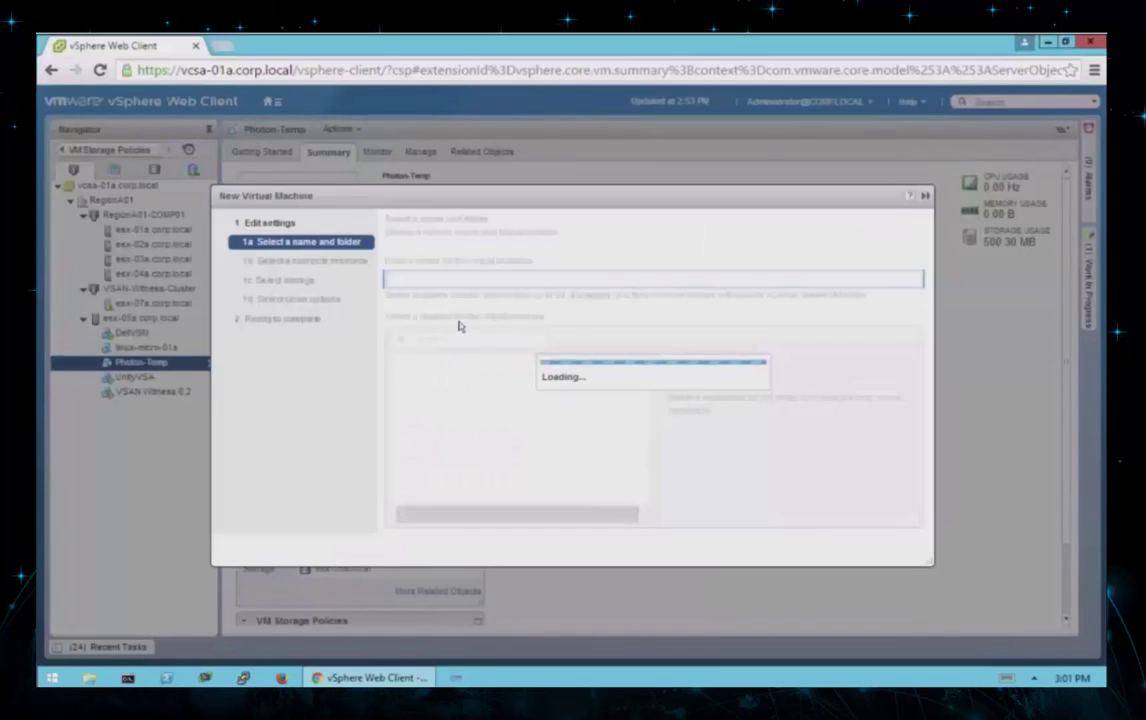
type("FTT")
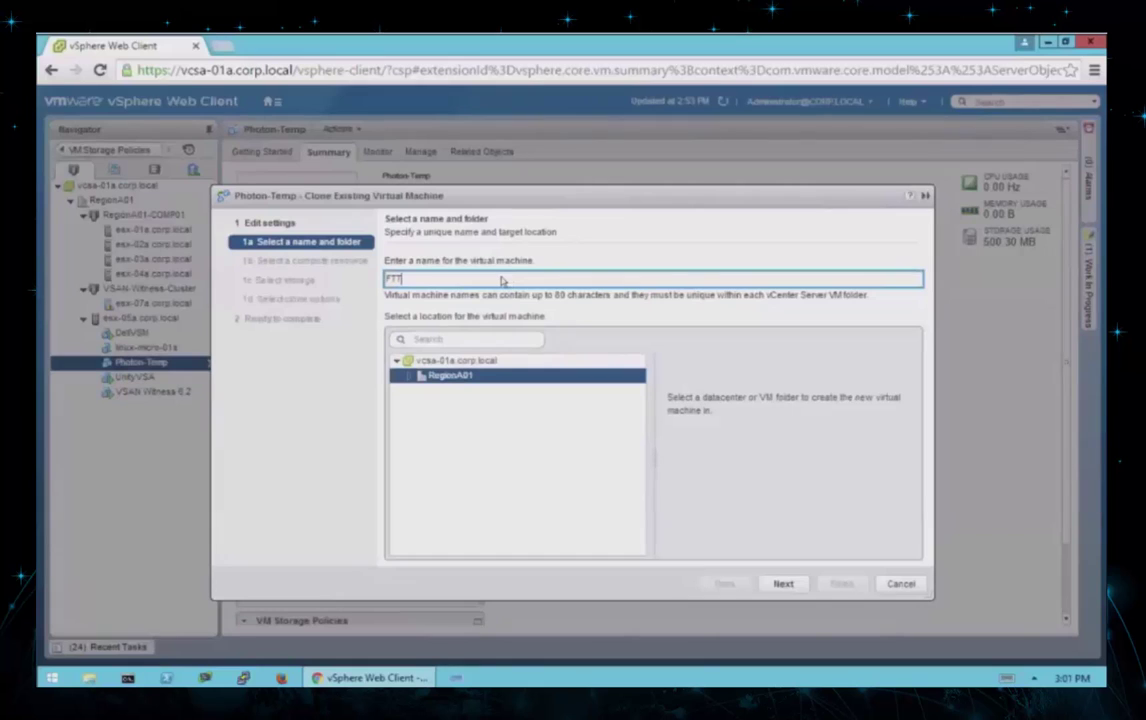
type("=1 - RAID5")
left_click(783, 584)
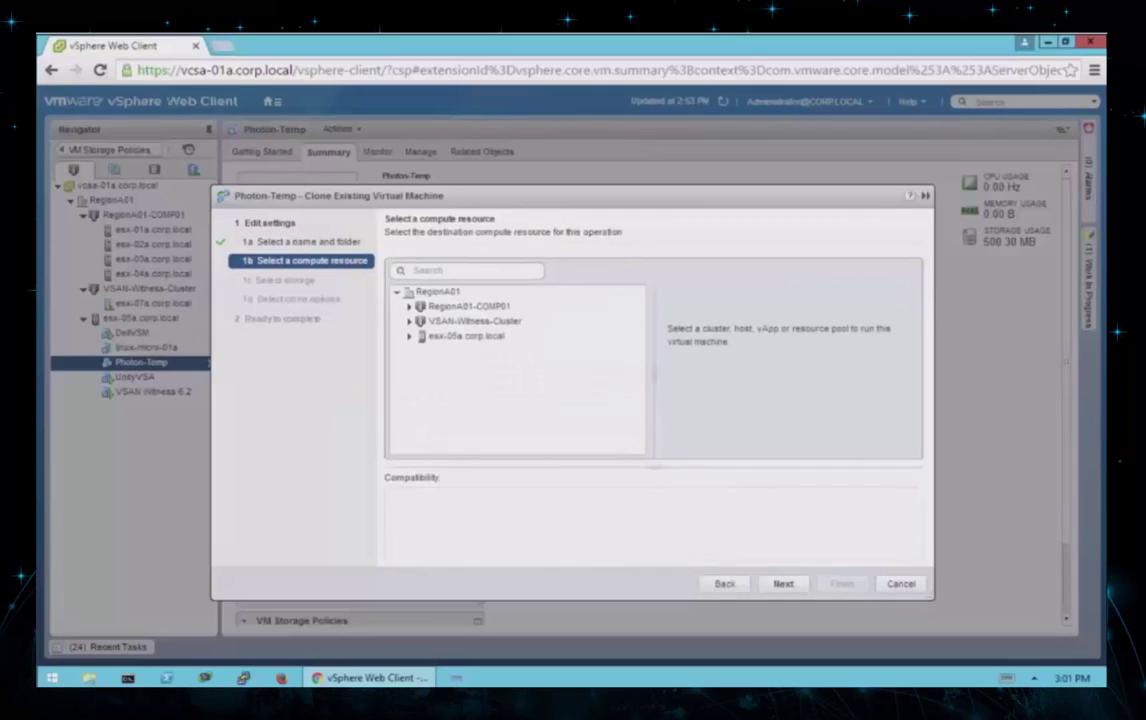
Place the clone on the RegionA01-COMP01 cluster with the FTT=1 - RAID 5 storage policy and complete the cloning wizard.
left_click(468, 306)
left_click(770, 583)
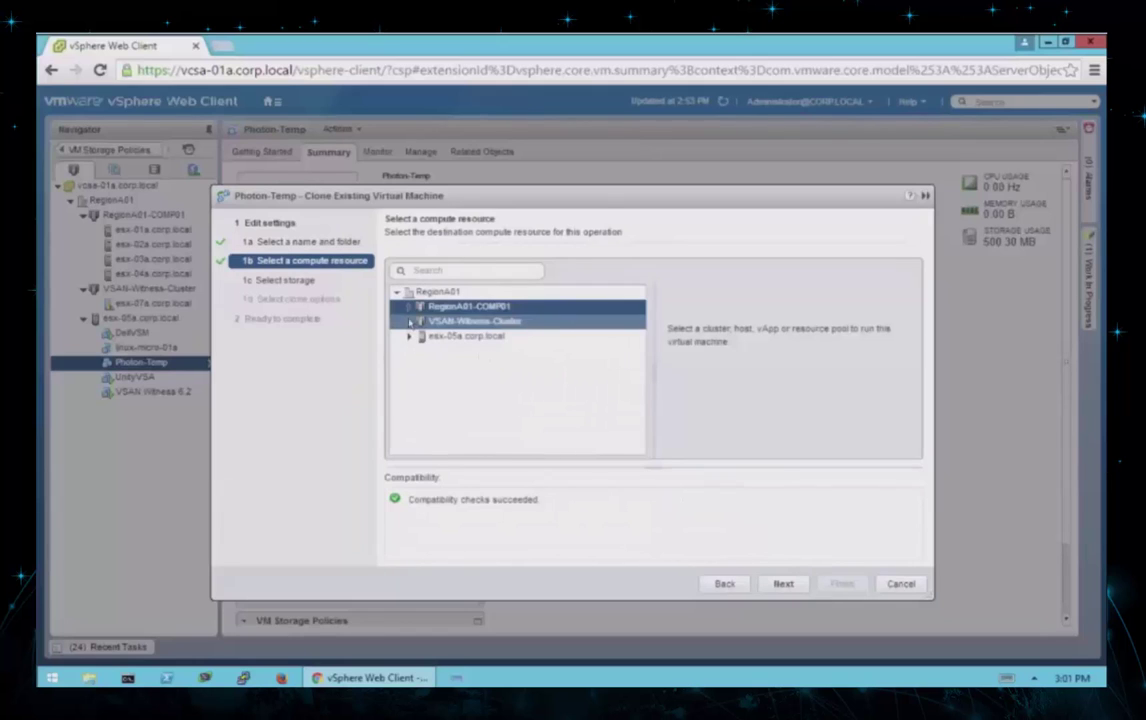
left_click(783, 585)
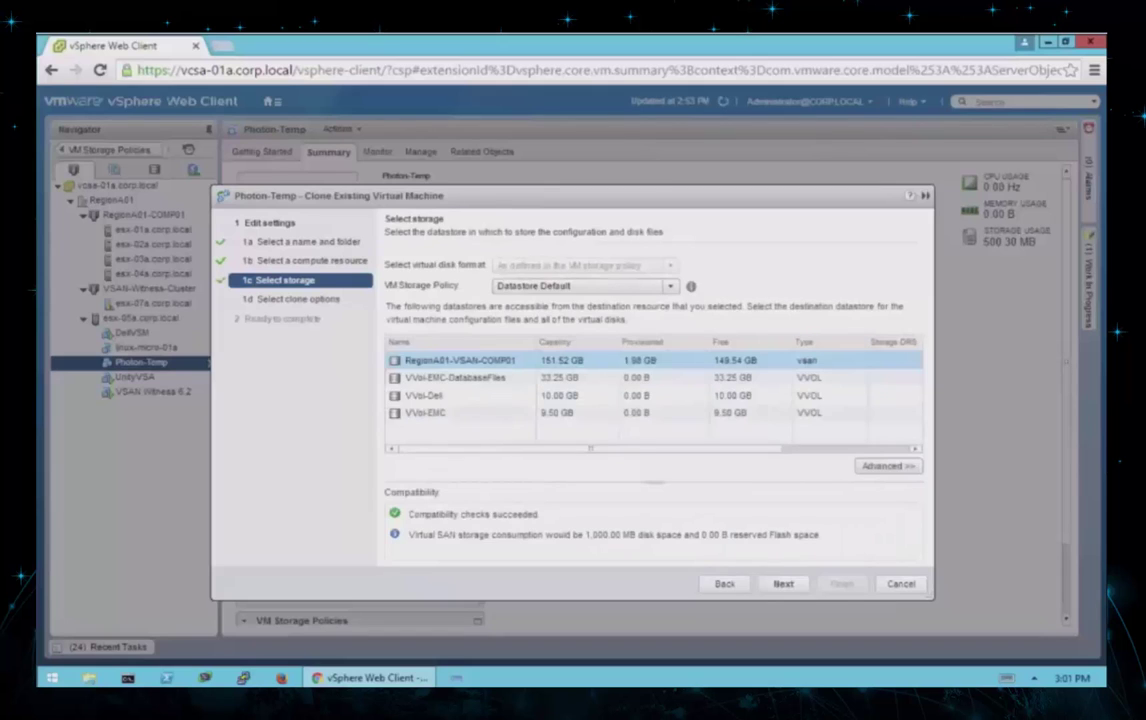
left_click(674, 290)
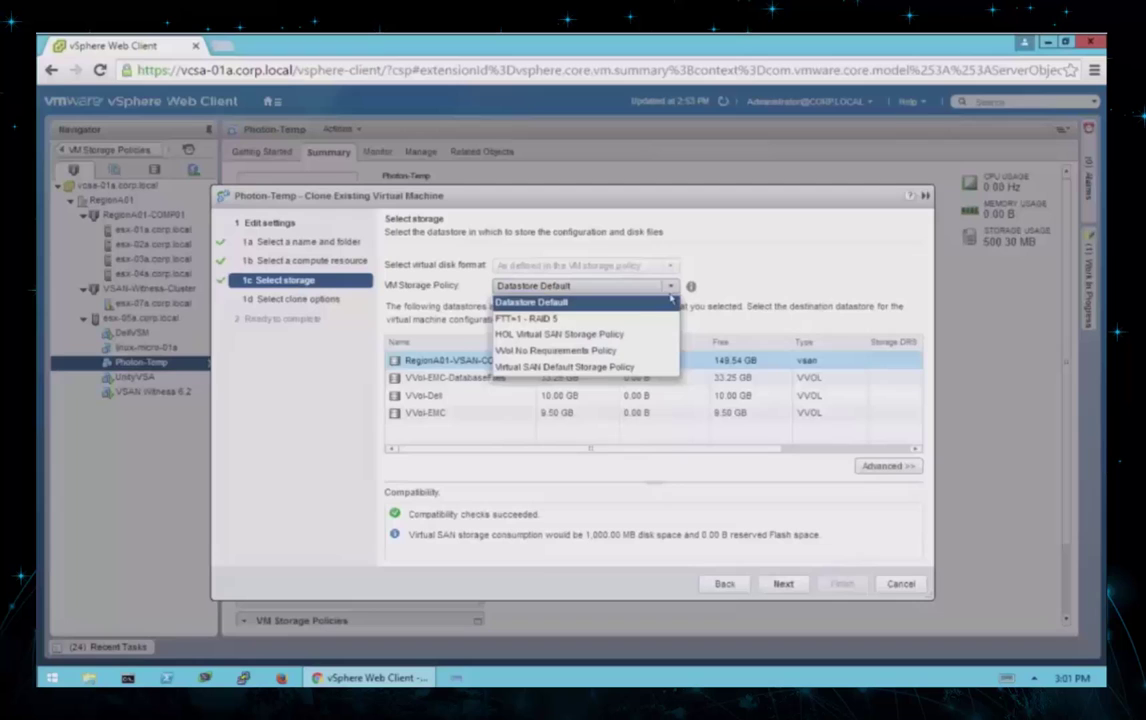
left_click(548, 318)
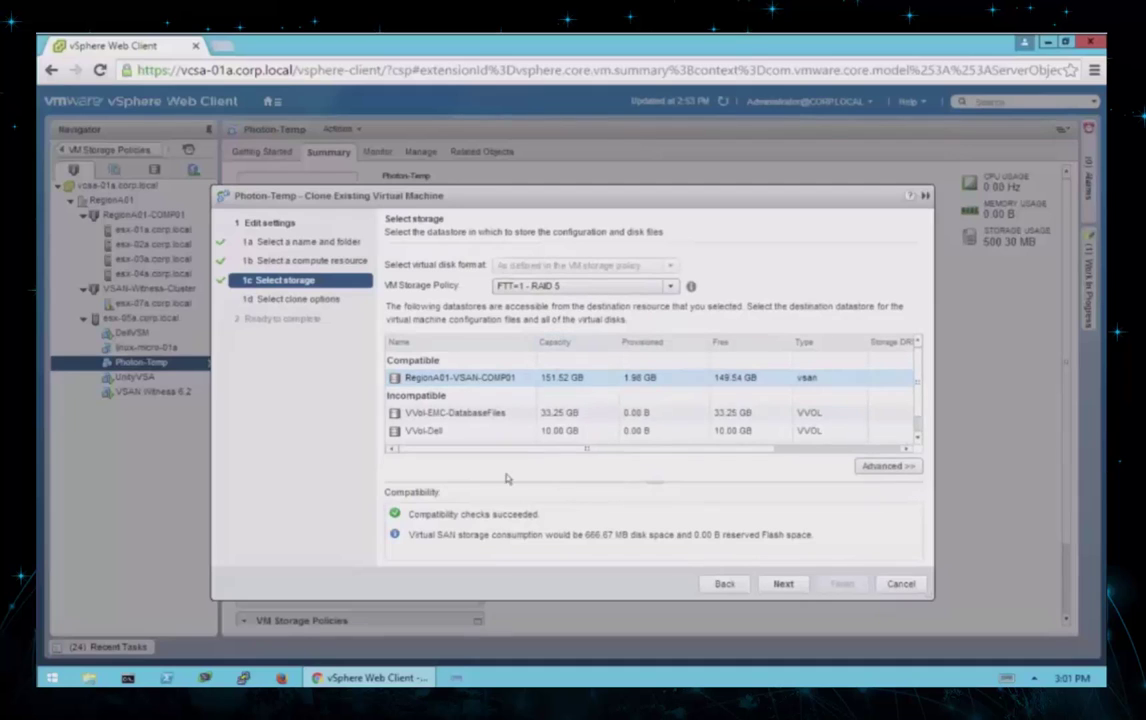
left_click(789, 586)
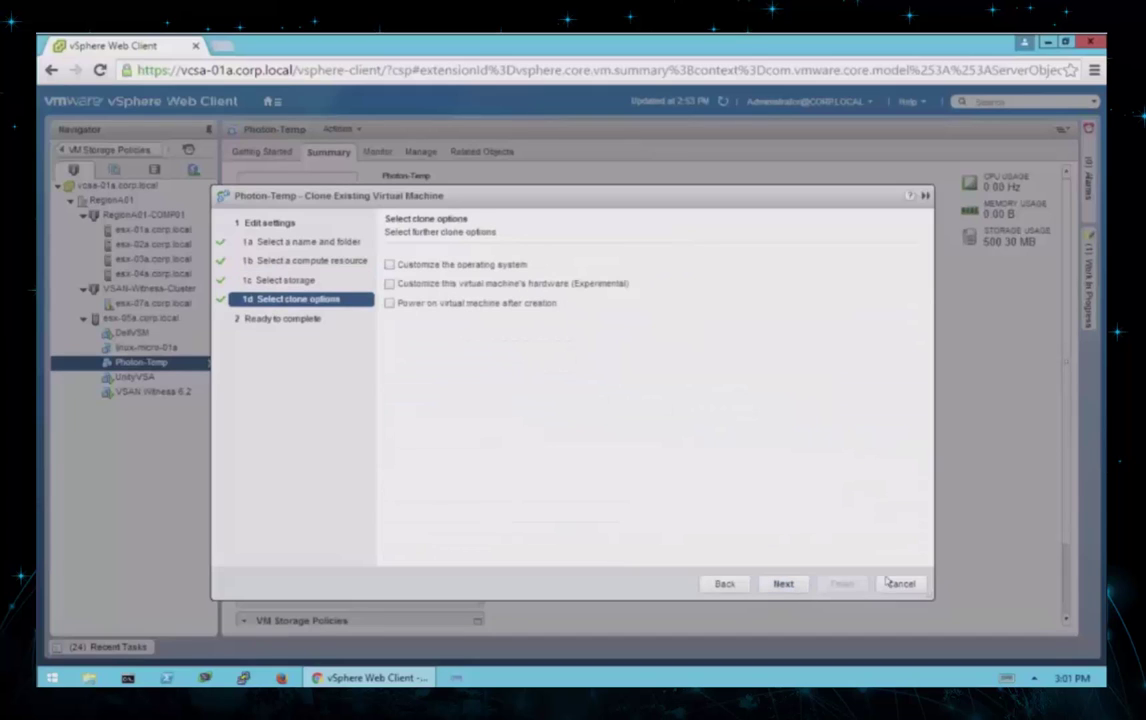
left_click(785, 585)
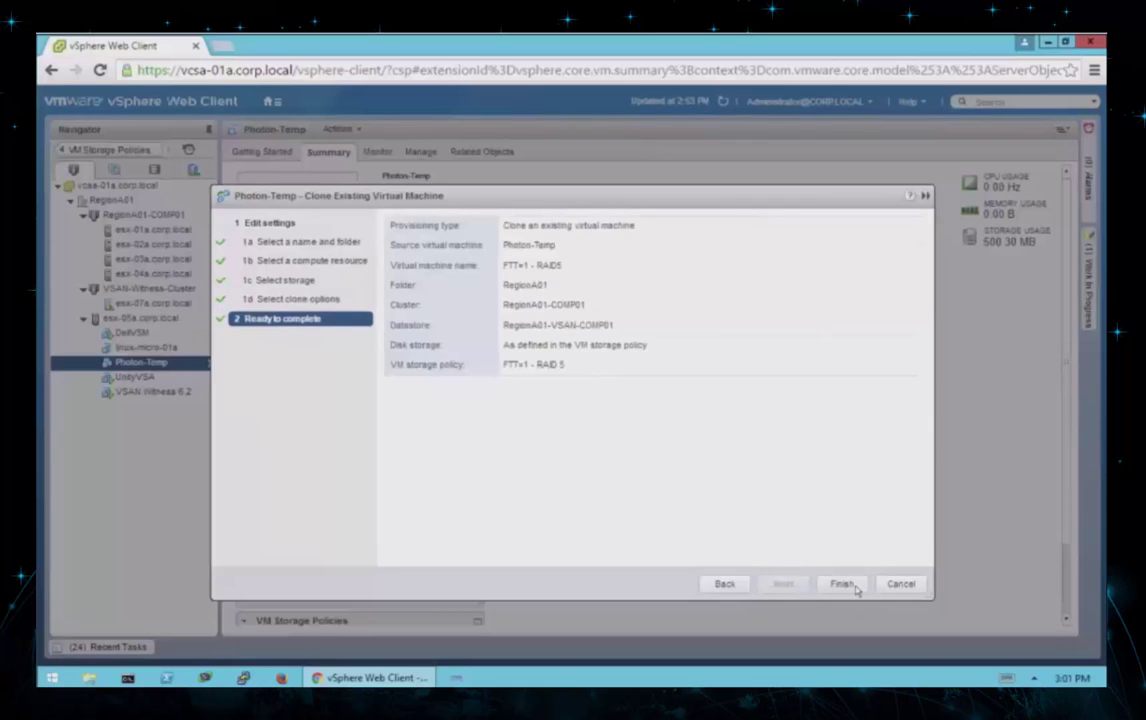
left_click(856, 590)
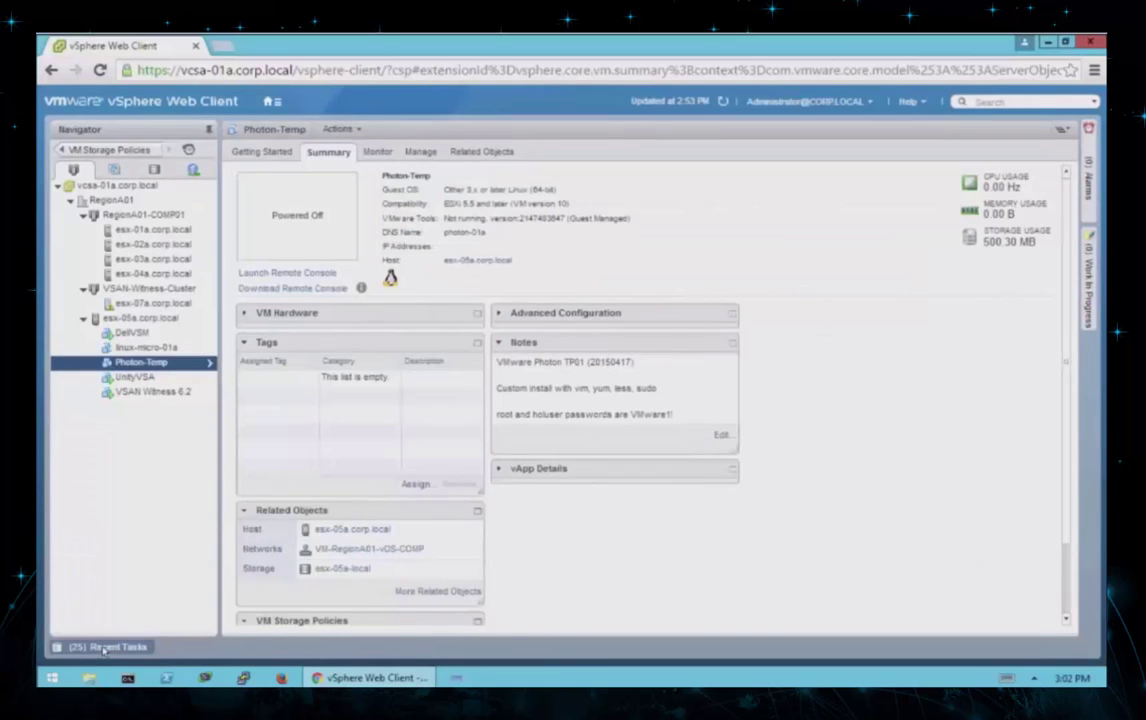
Check the assigned storage policy and its compliance status in the summary of the FTT=1 - RAID5 virtual machine.
left_click(103, 648)
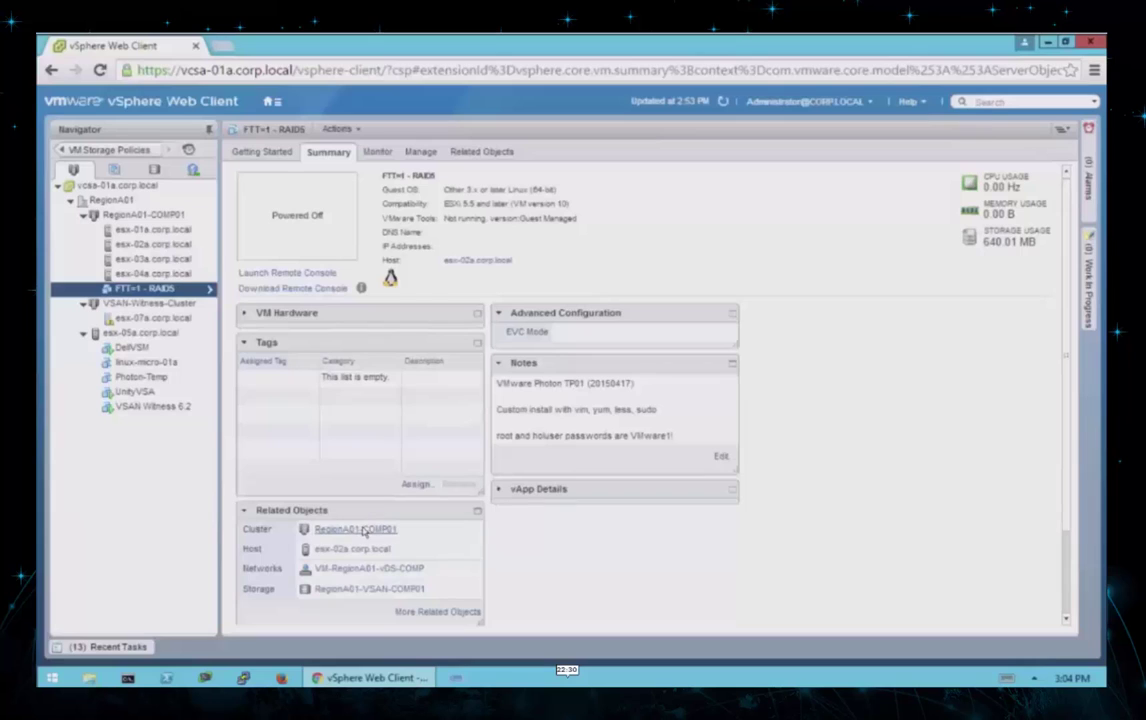
scroll(363, 531, "down", 2)
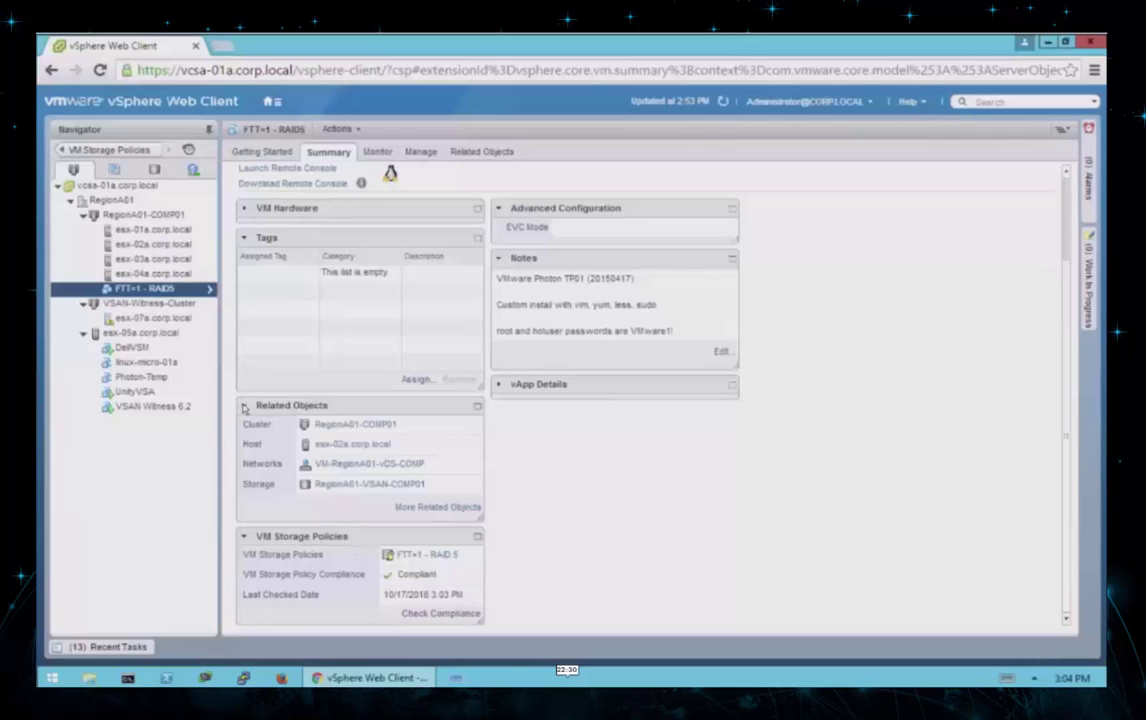
left_click(243, 408)
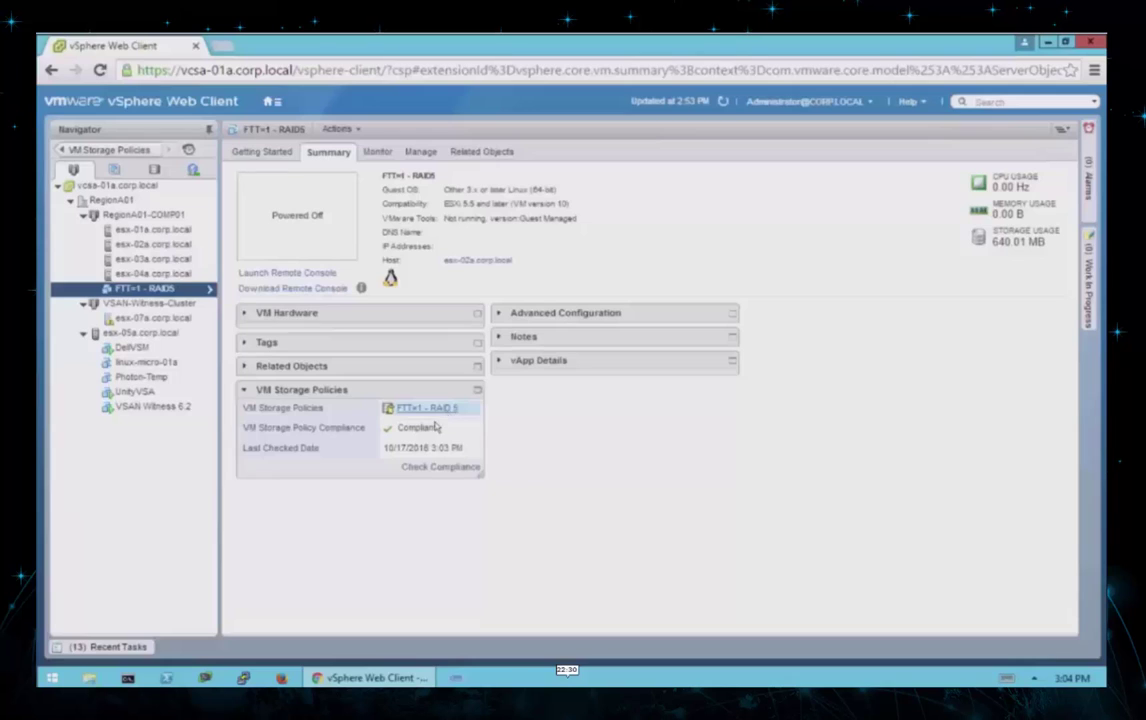
left_click_drag(422, 430, 476, 436)
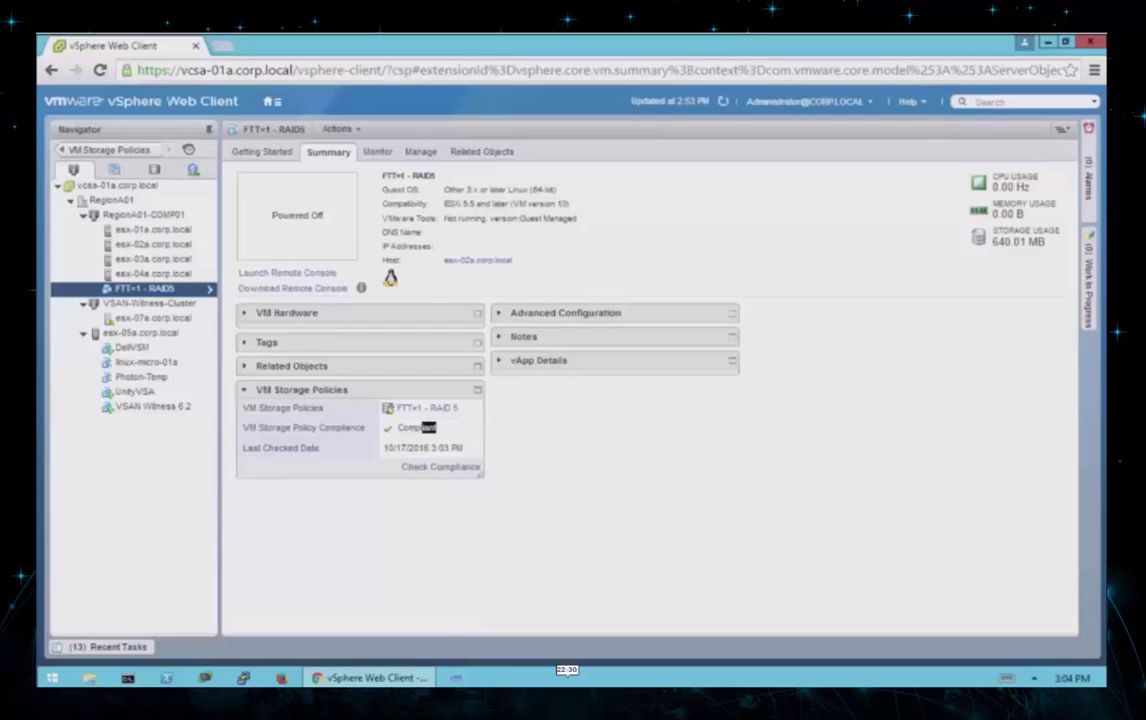
Examine the storage policy compliance and physical disk placement of Hard disk 1 on the FTT=1 - RAID5 virtual machine.
left_click(376, 152)
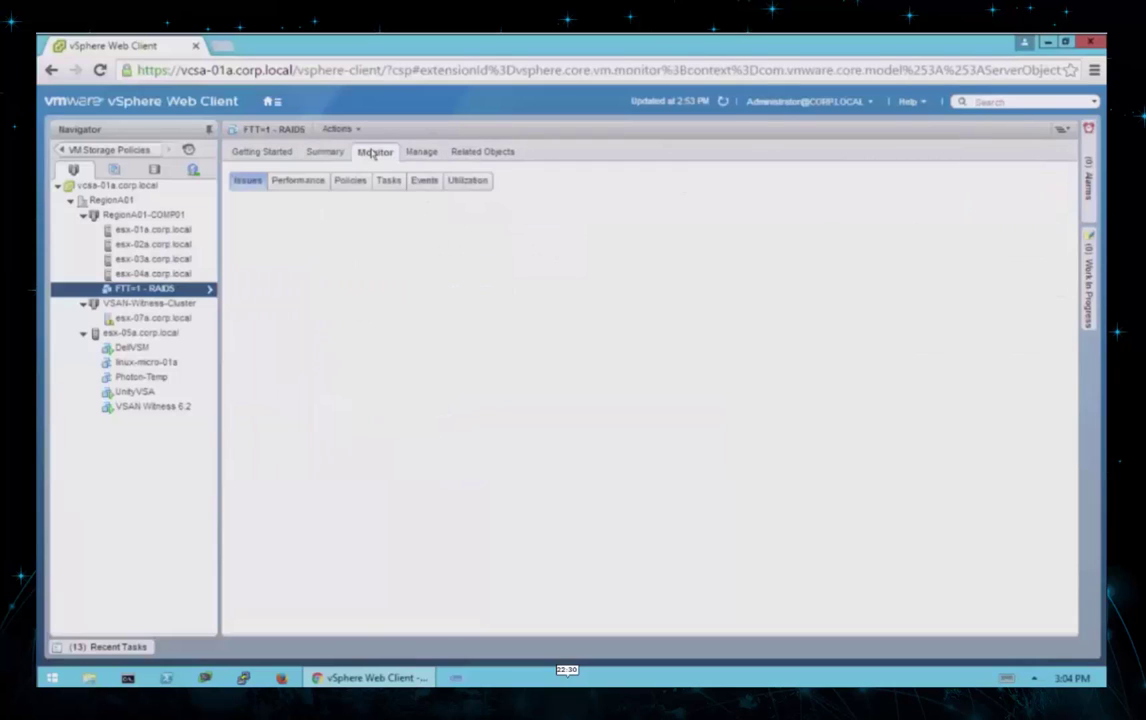
left_click(349, 181)
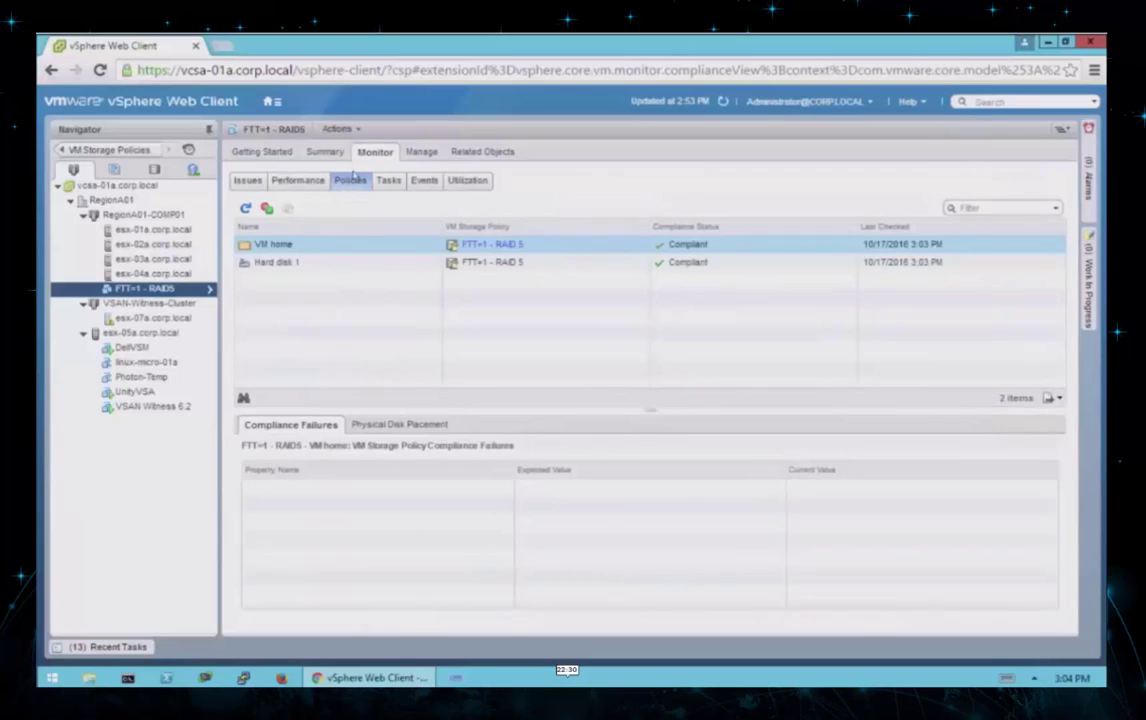
left_click(330, 265)
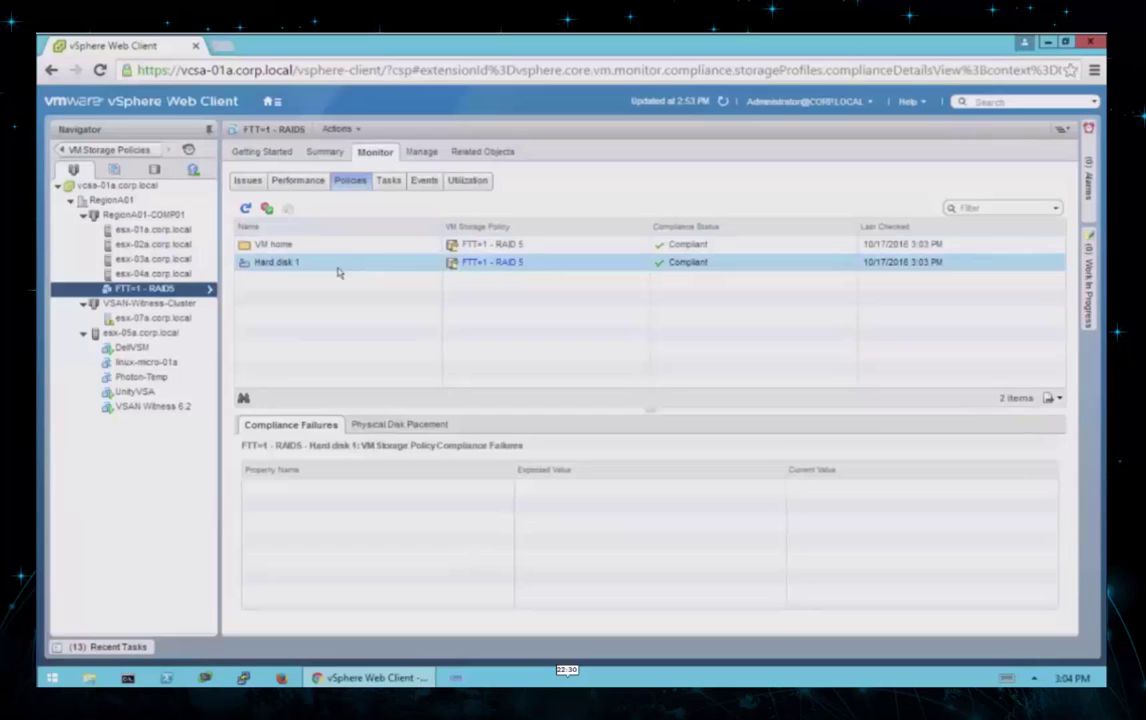
left_click(417, 426)
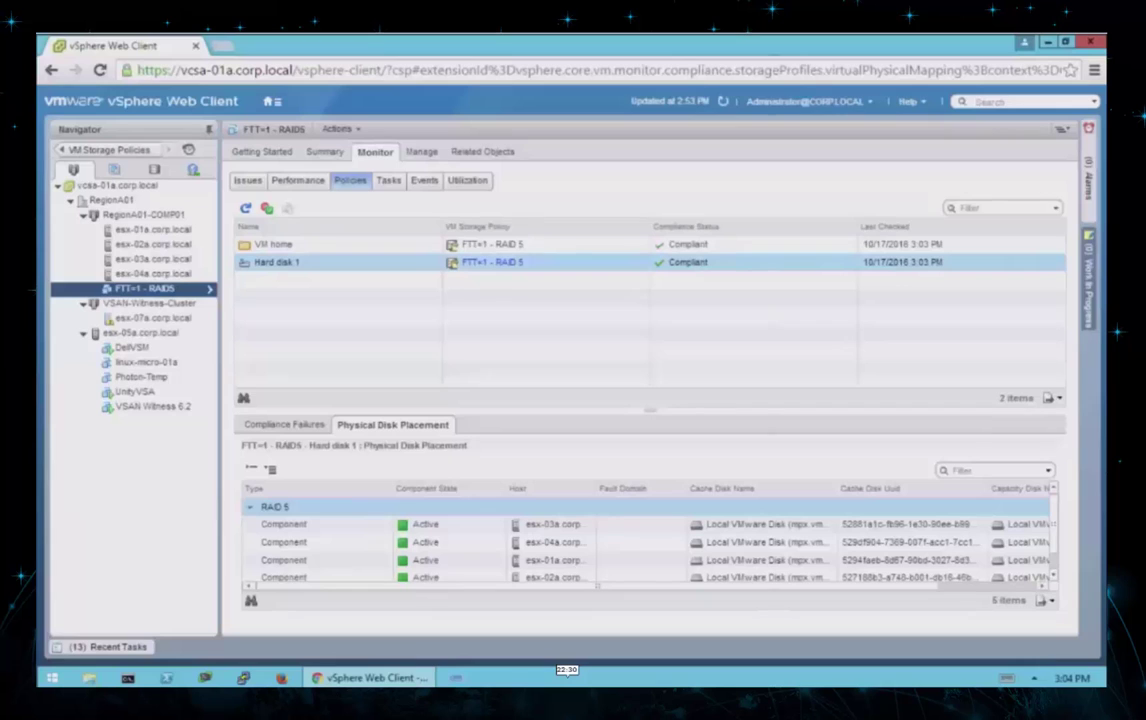
Recheck the RegionA01-COMP01 cluster's Virtual SAN capacity and deduplication savings with the cloned virtual machine in place.
left_click(145, 214)
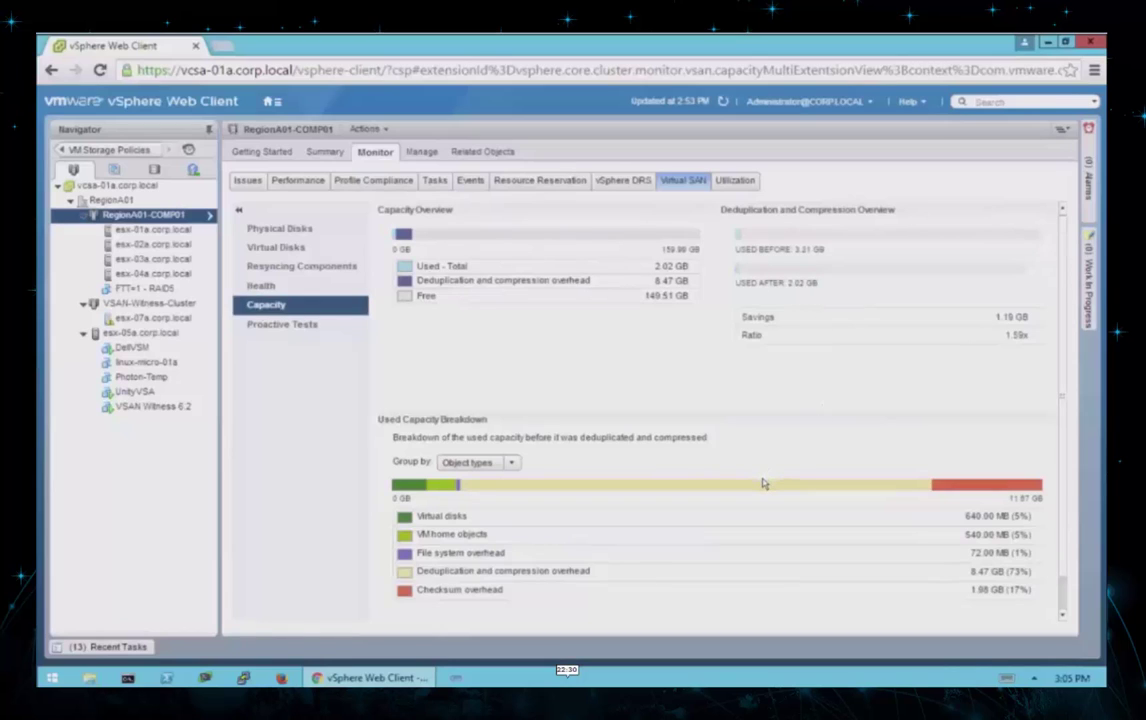
Examine the storage devices on the witness host esx-07a.corp.local, including the 10 GB flash disk and the 15 GB HDD.
mouse_move(762, 487)
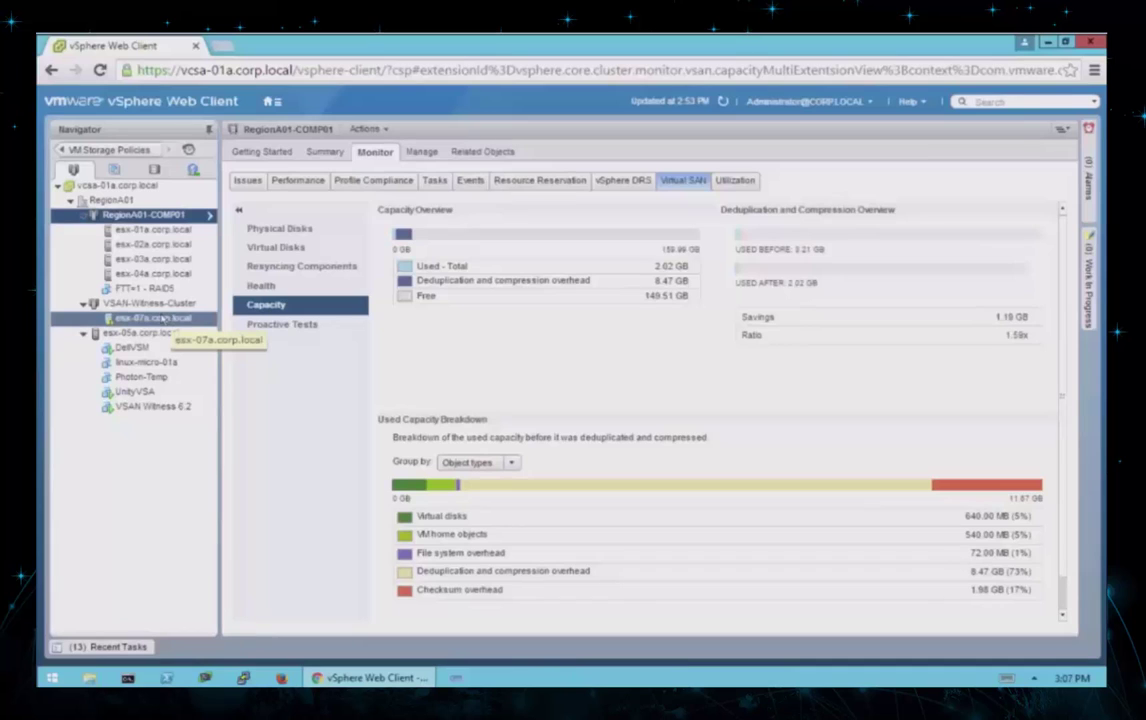
left_click(163, 318)
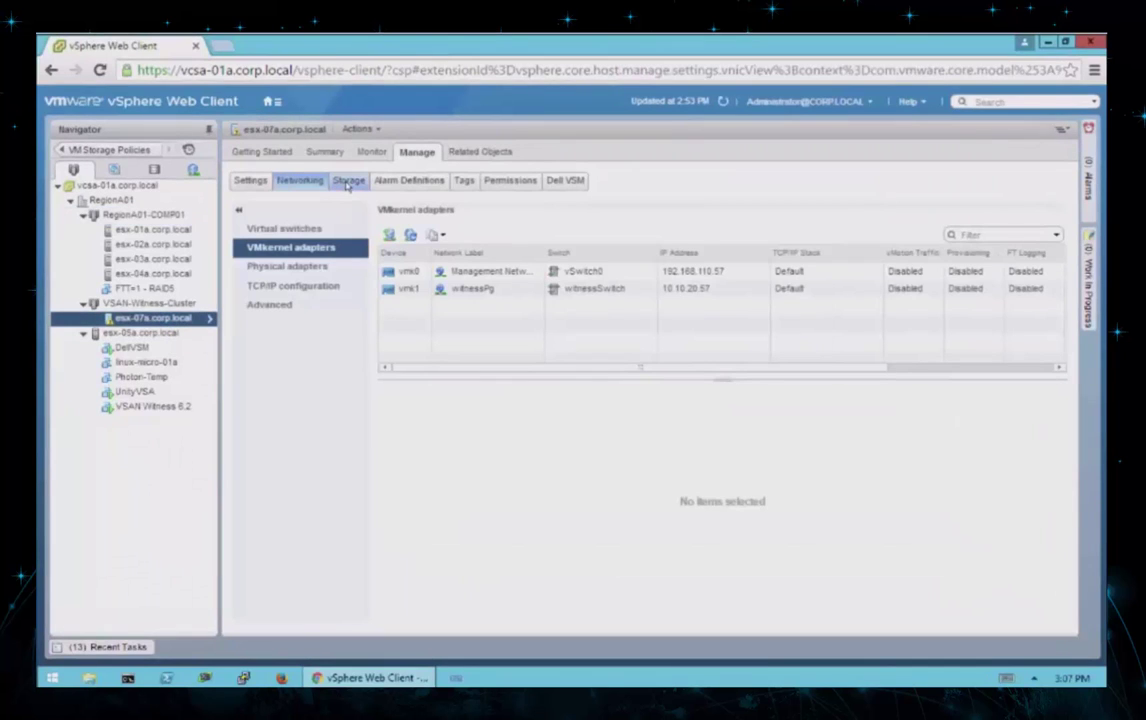
left_click(348, 183)
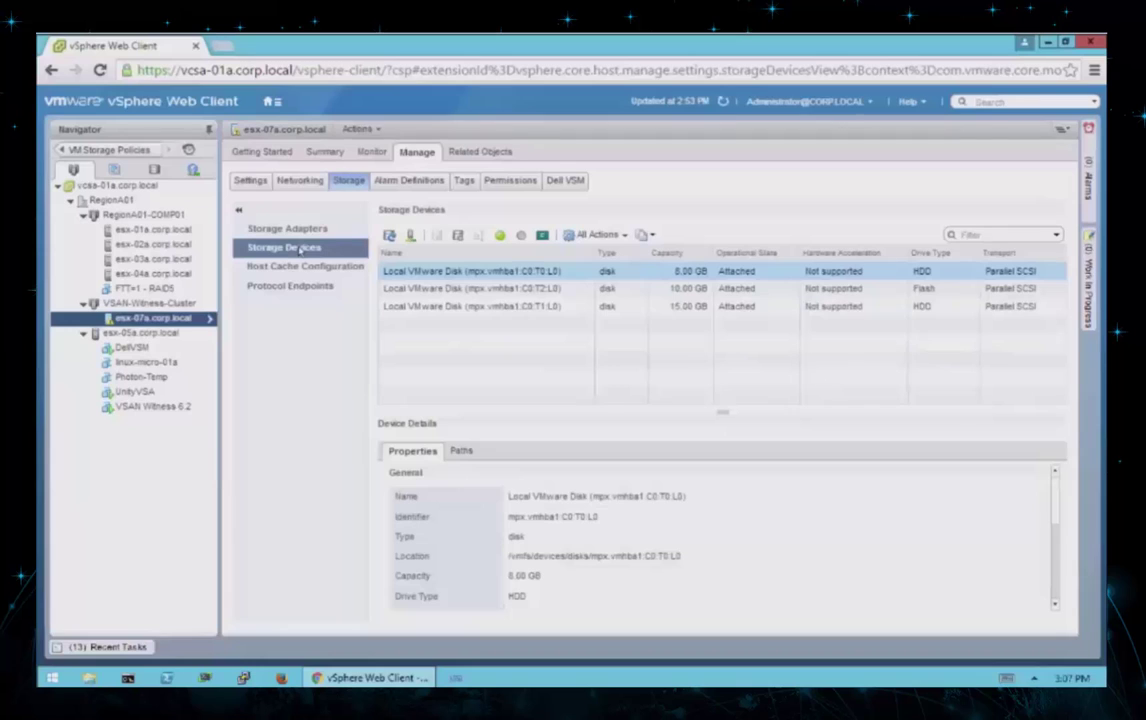
left_click(724, 290)
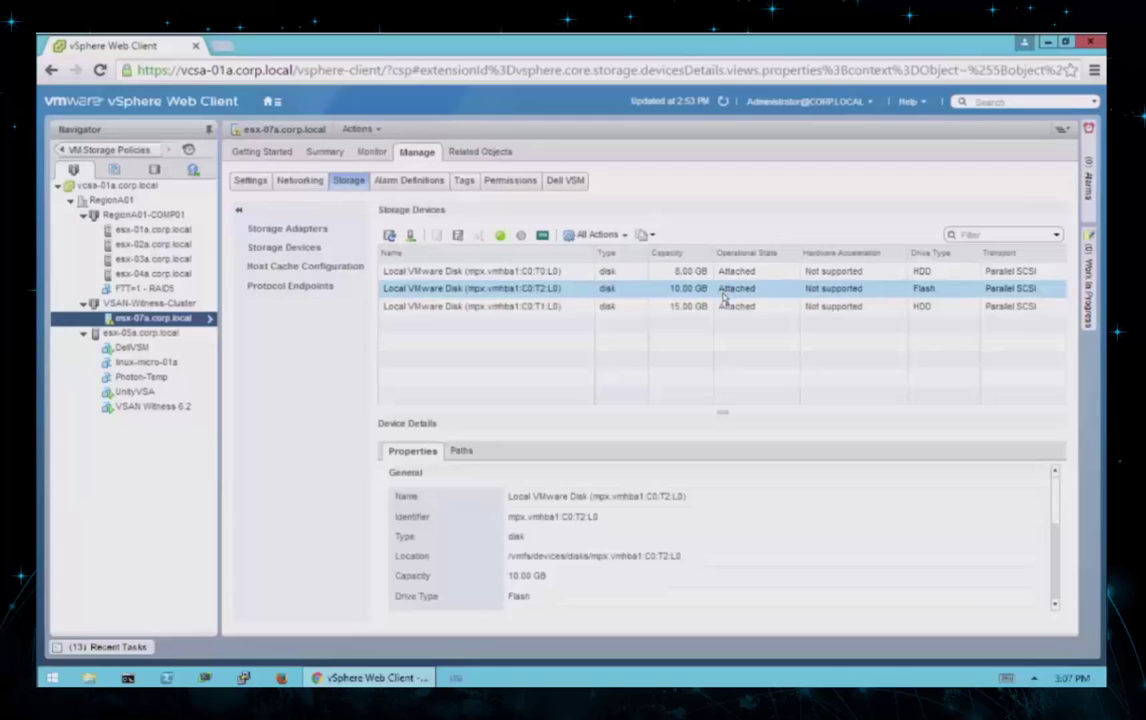
left_click(697, 309)
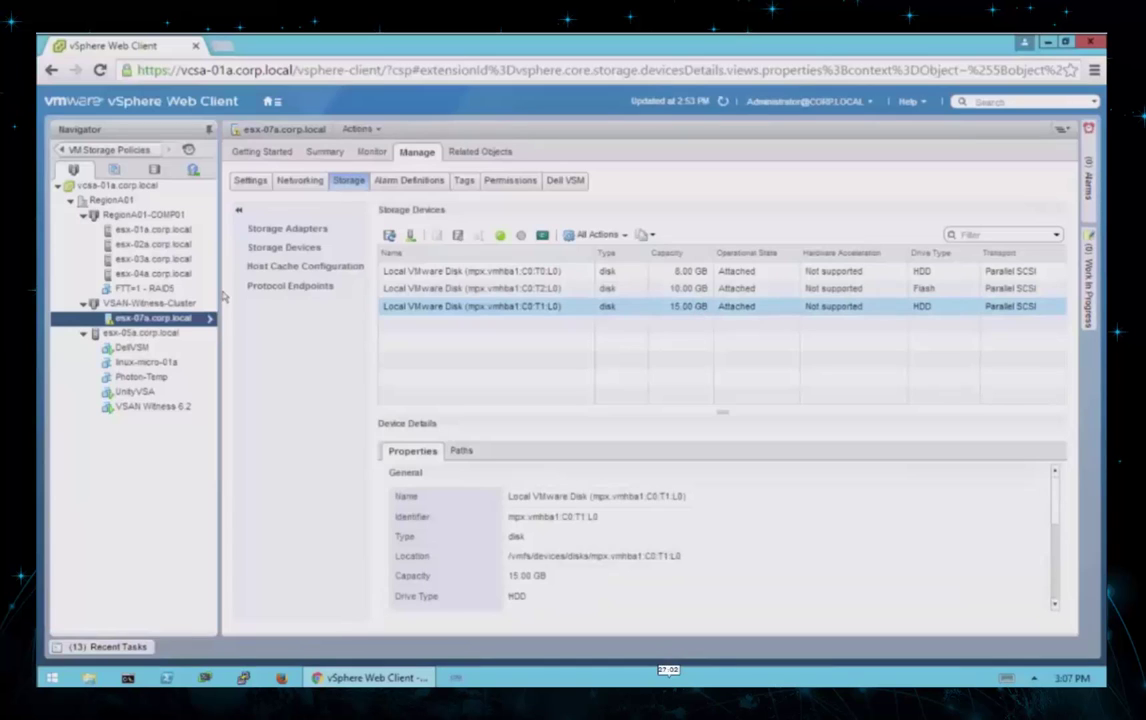
Start configuring a Virtual SAN stretched cluster on RegionA01-COMP01, assigning esx-03a and esx-04a to the Secondary fault domain and keeping esx-01a and esx-02a in Preferred.
left_click(150, 217)
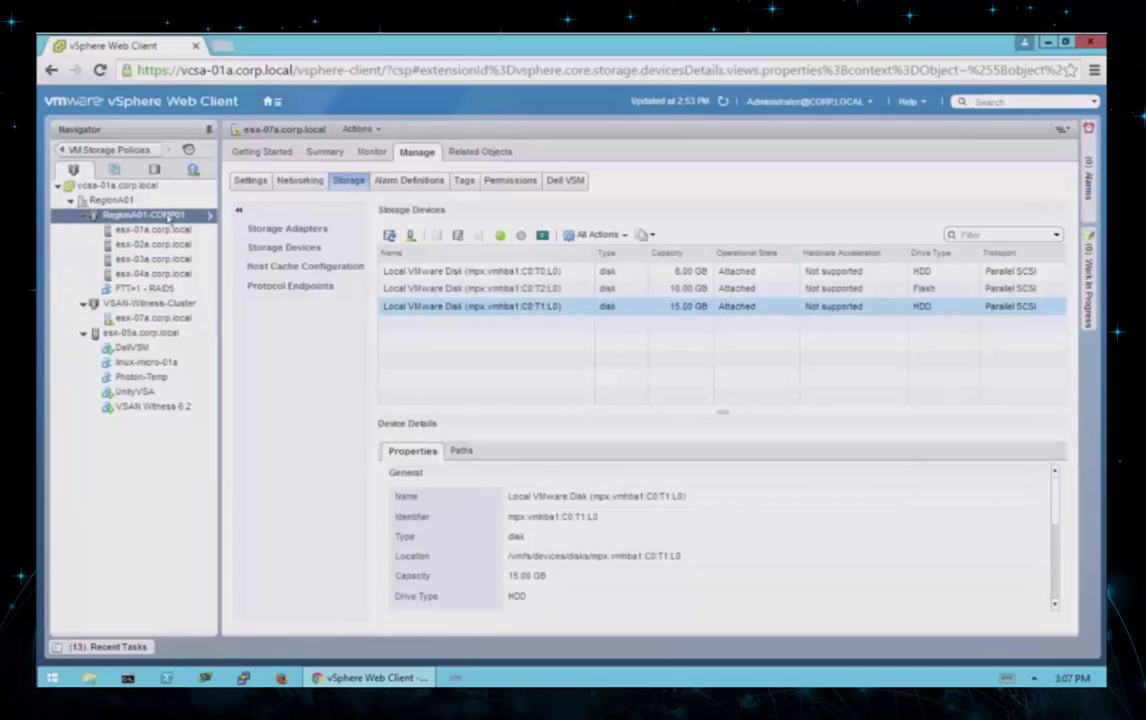
left_click(420, 152)
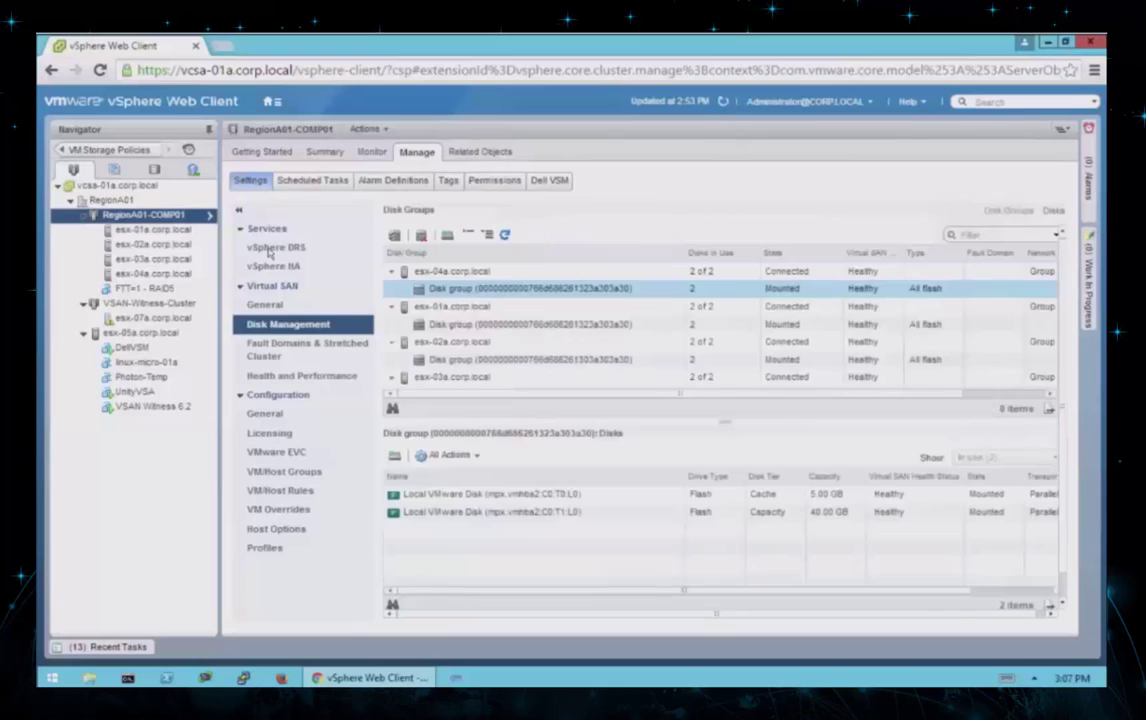
left_click(270, 355)
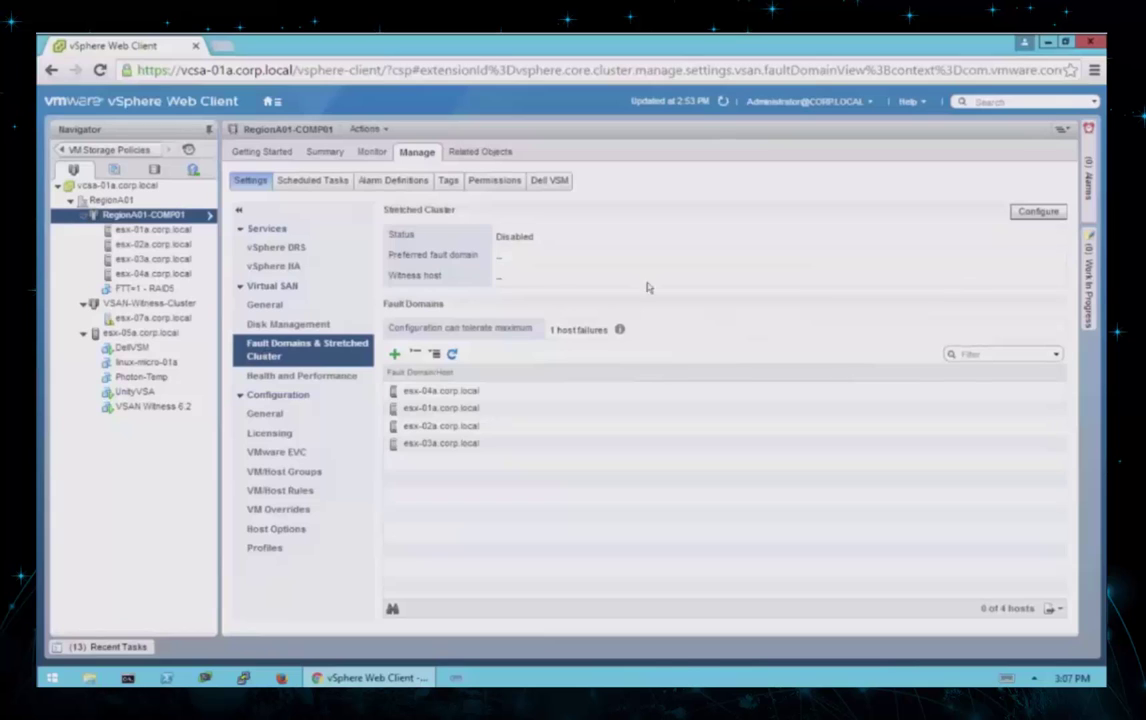
left_click(1047, 215)
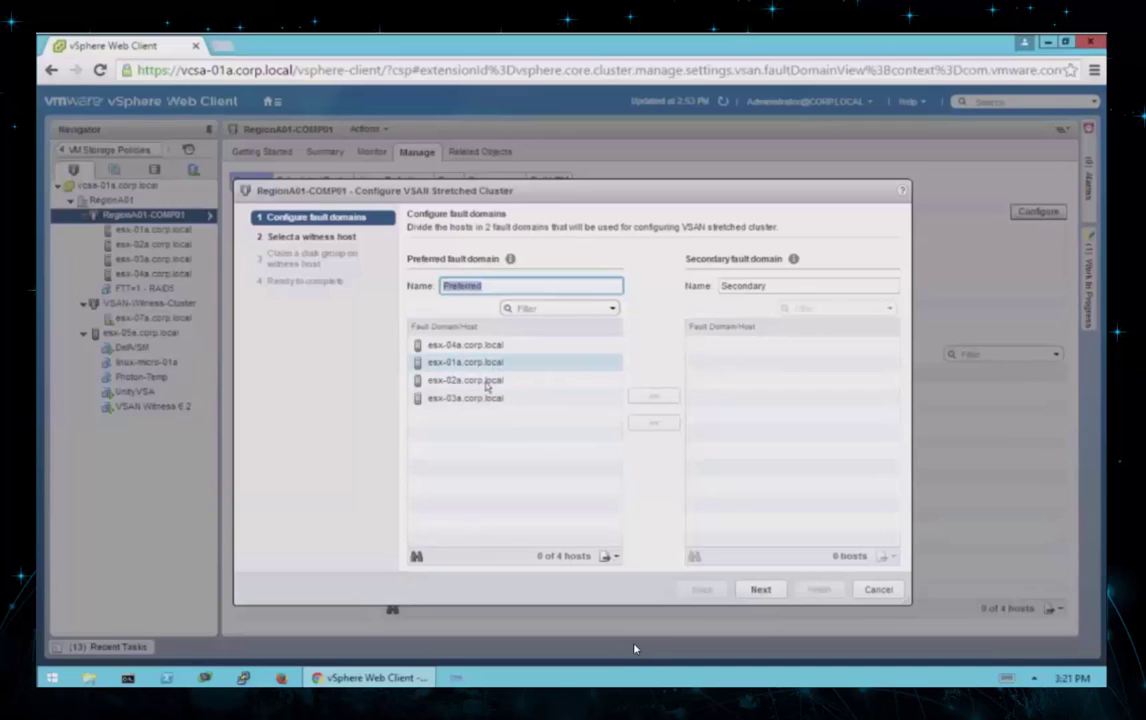
left_click(480, 397)
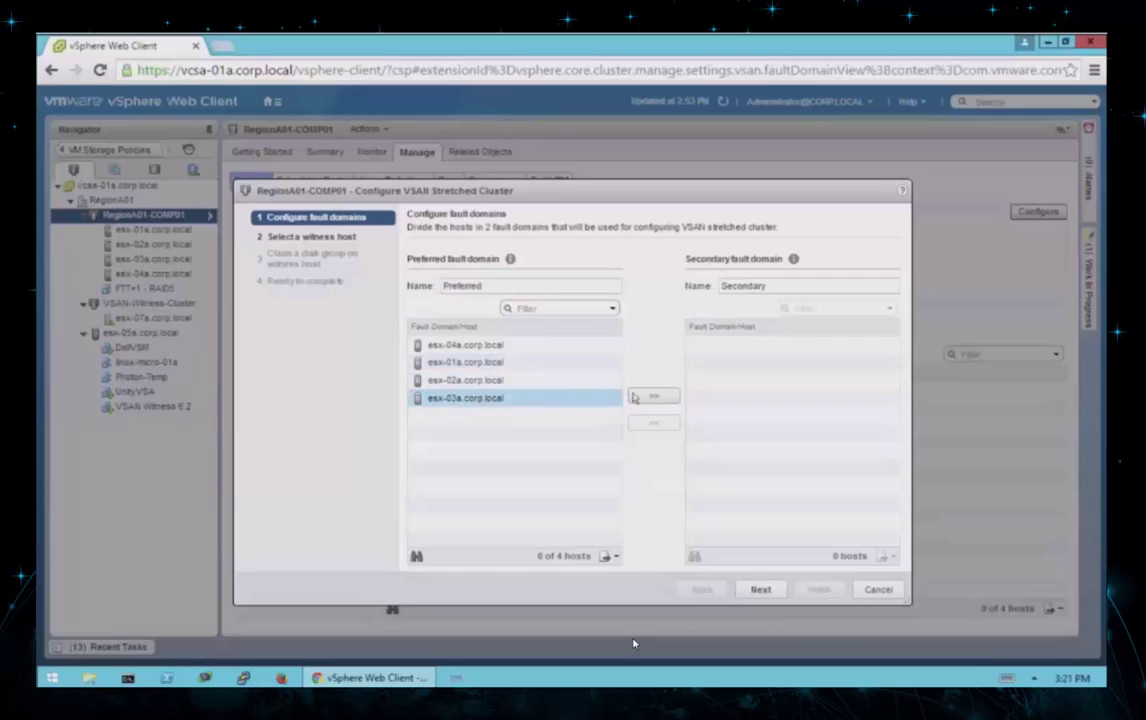
left_click(644, 396)
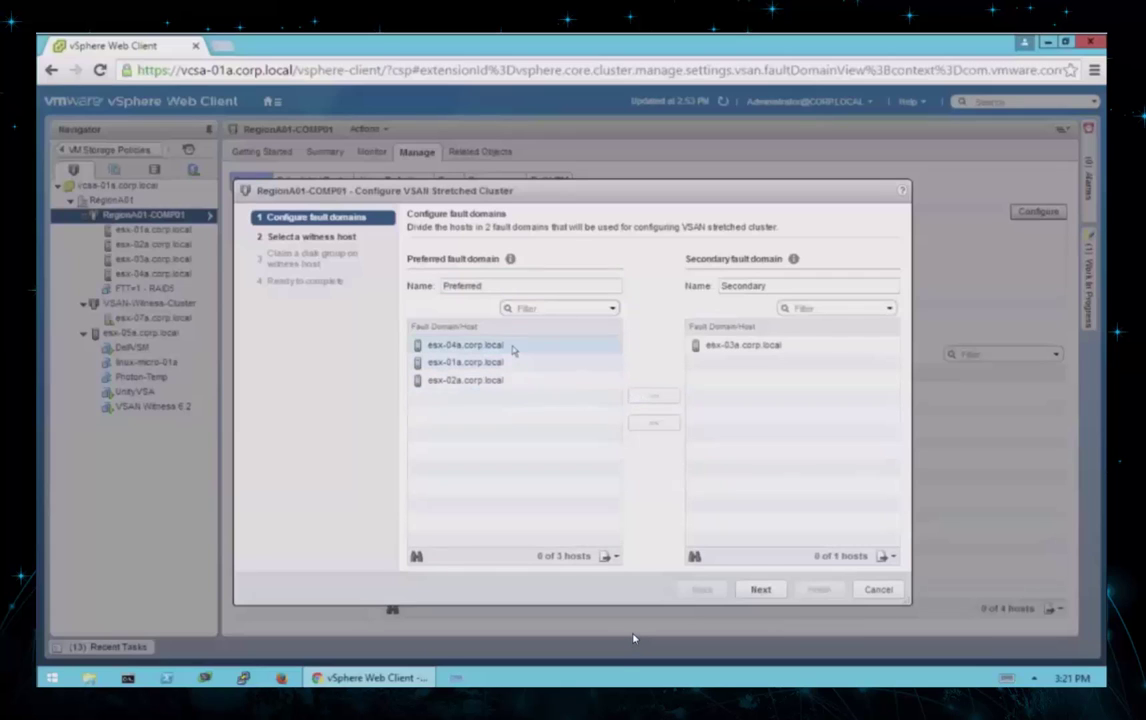
left_click(652, 396)
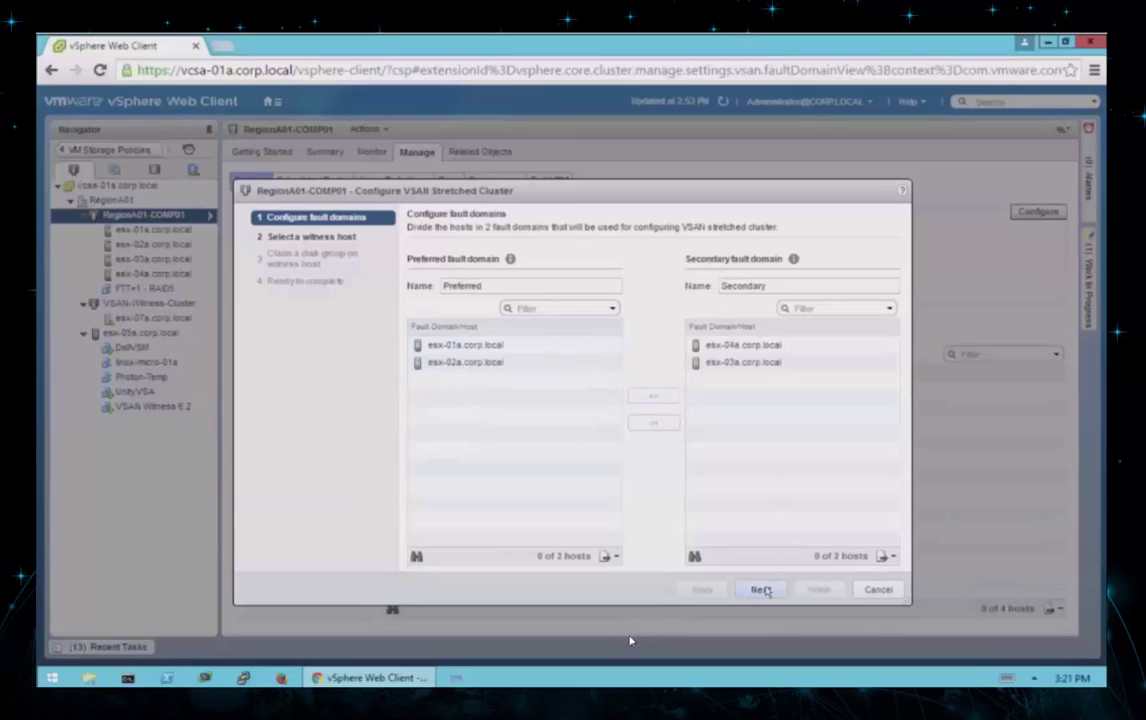
left_click(760, 589)
Complete the stretched cluster configuration with esx-07a.corp.local as witness host, claiming its 10 GB flash disk for cache and 15 GB HDD for capacity.
left_click(490, 332)
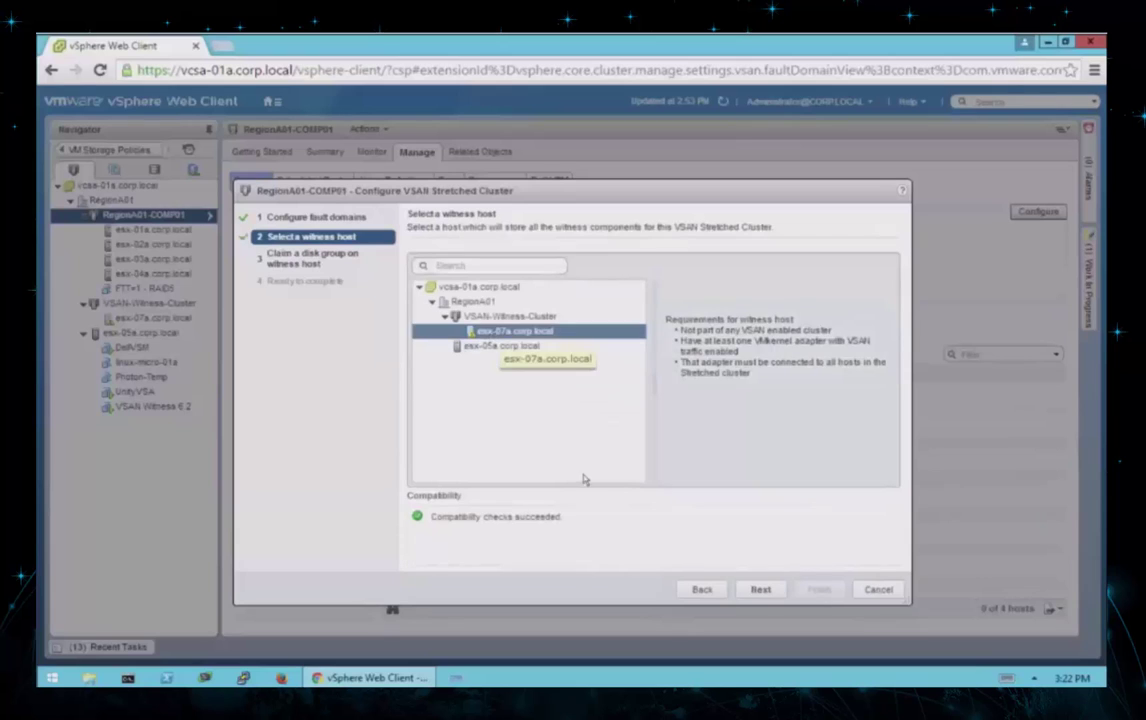
left_click(762, 590)
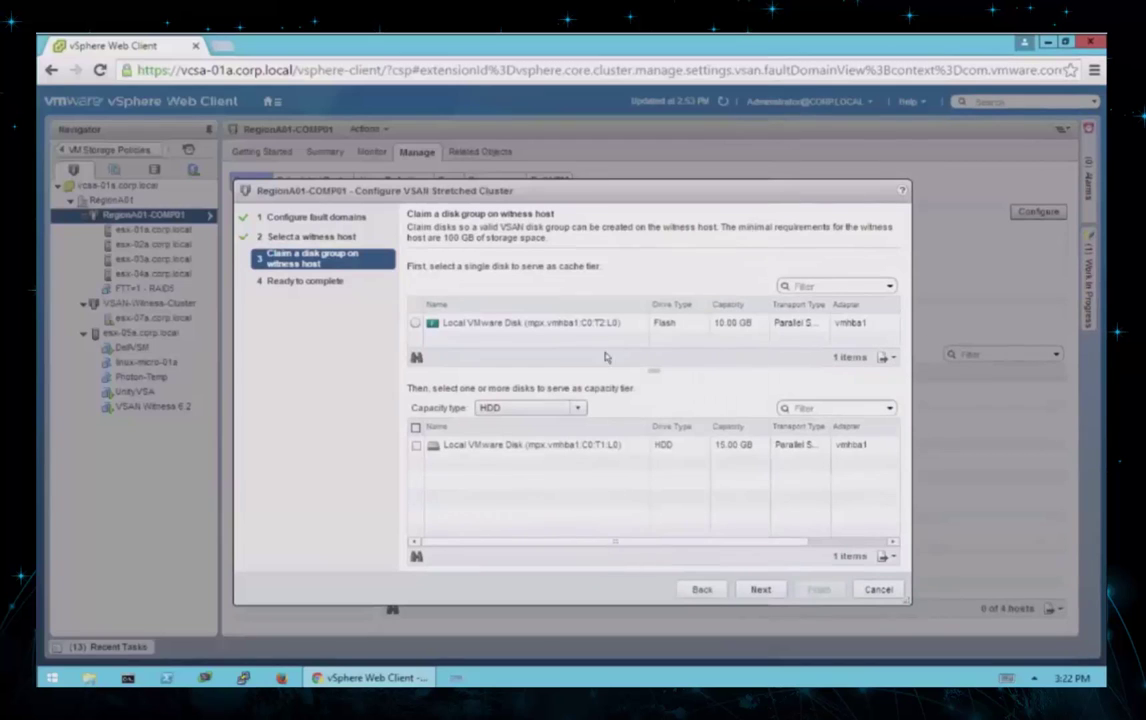
left_click(416, 323)
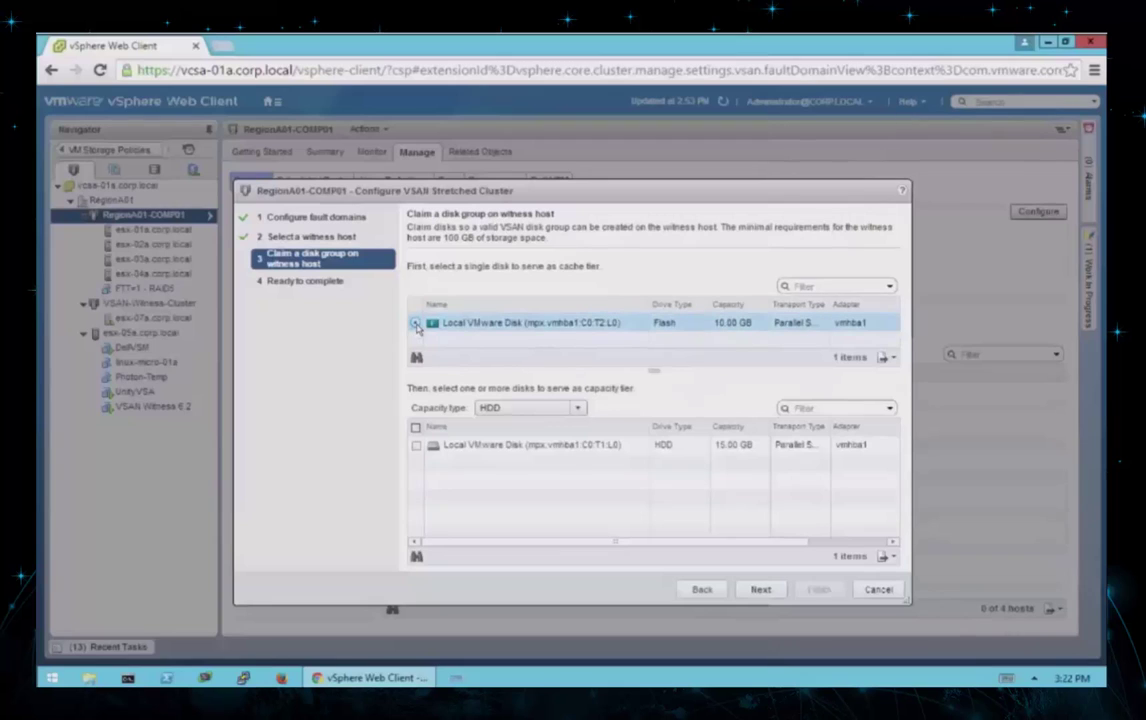
left_click(416, 445)
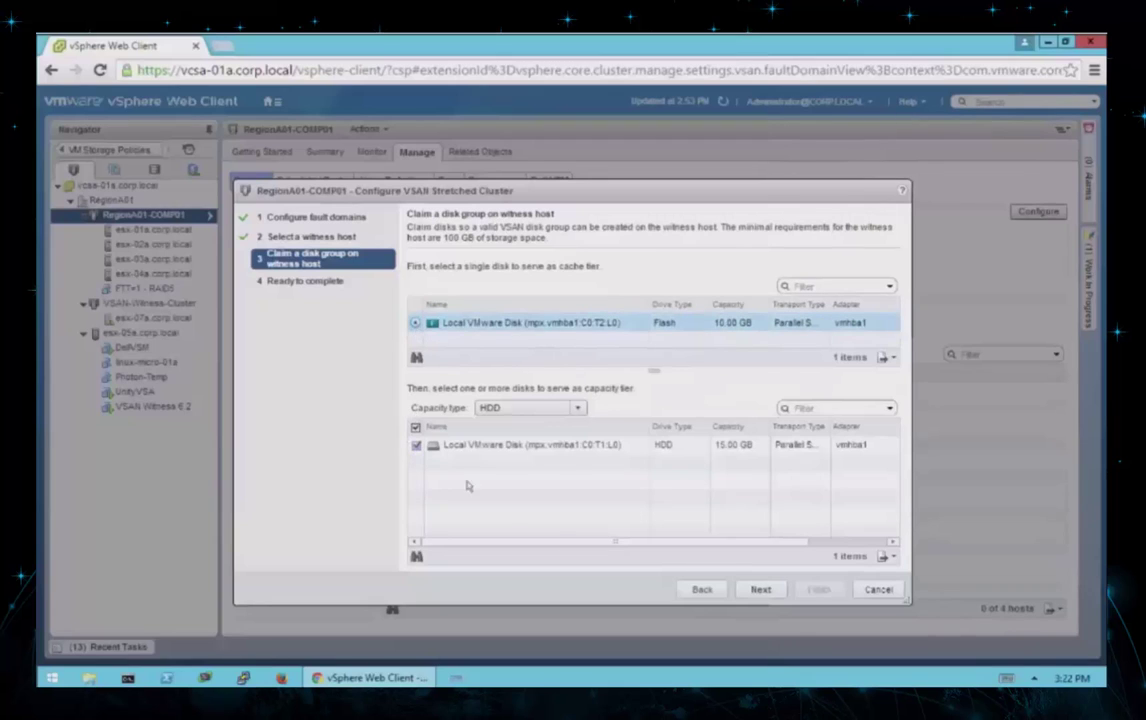
left_click(761, 590)
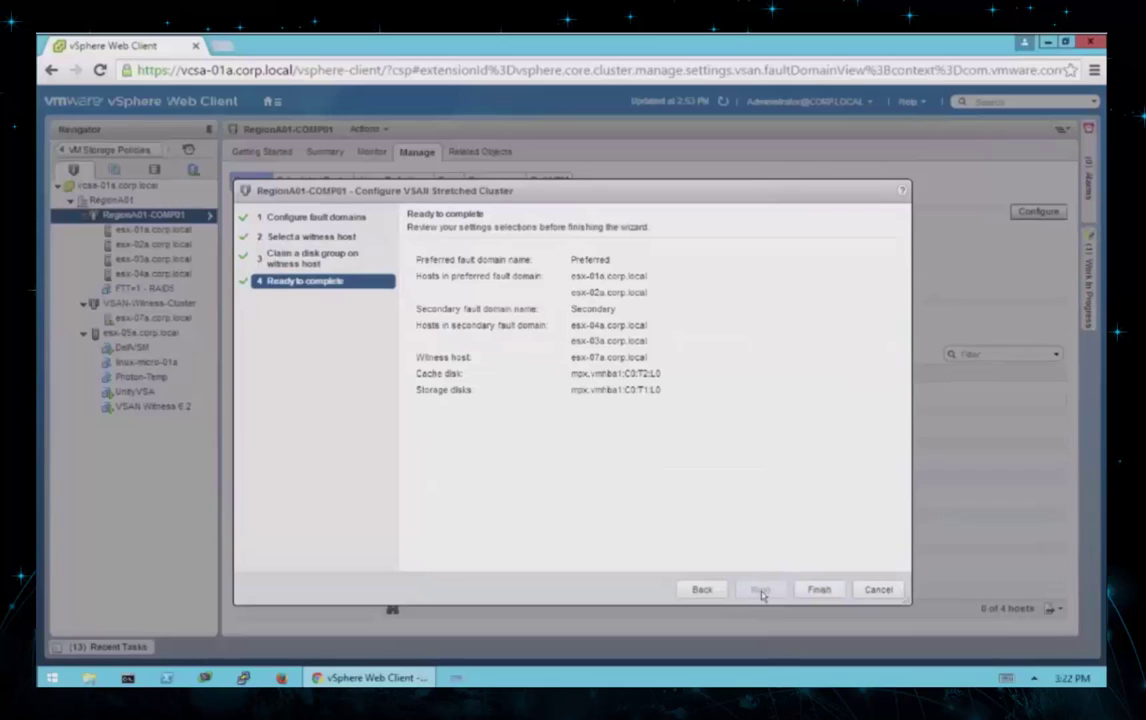
left_click(819, 589)
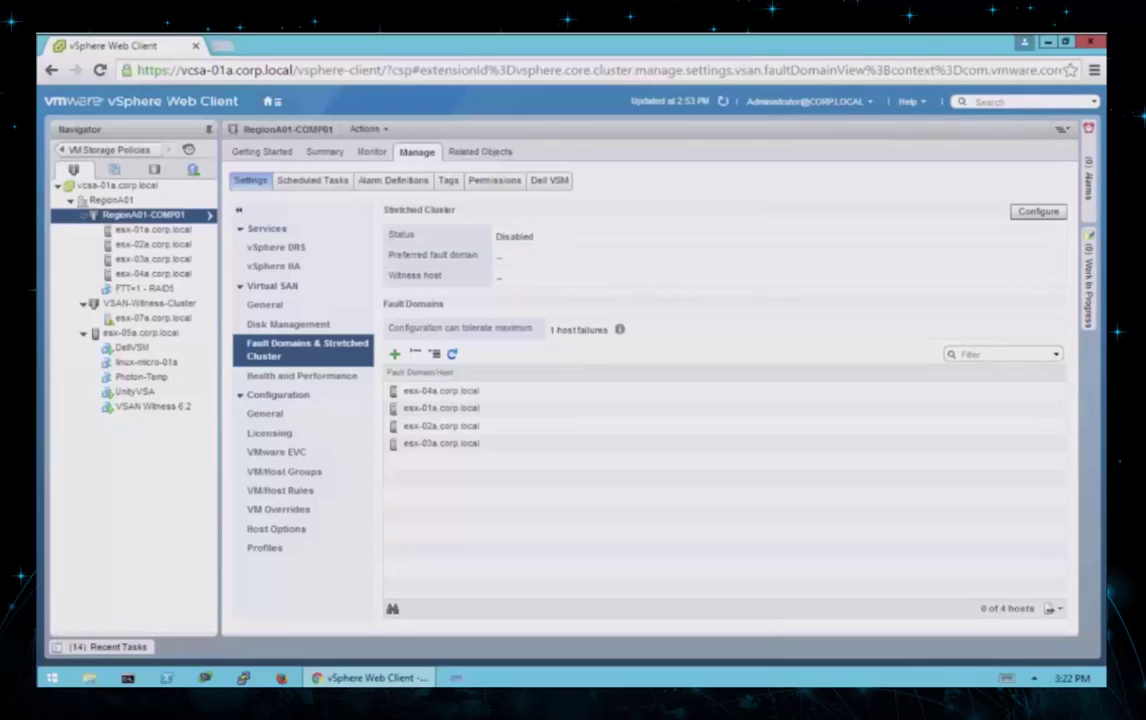
Check the recent tasks for the stretched cluster conversion and the stretched cluster status of RegionA01-COMP01.
left_click(108, 648)
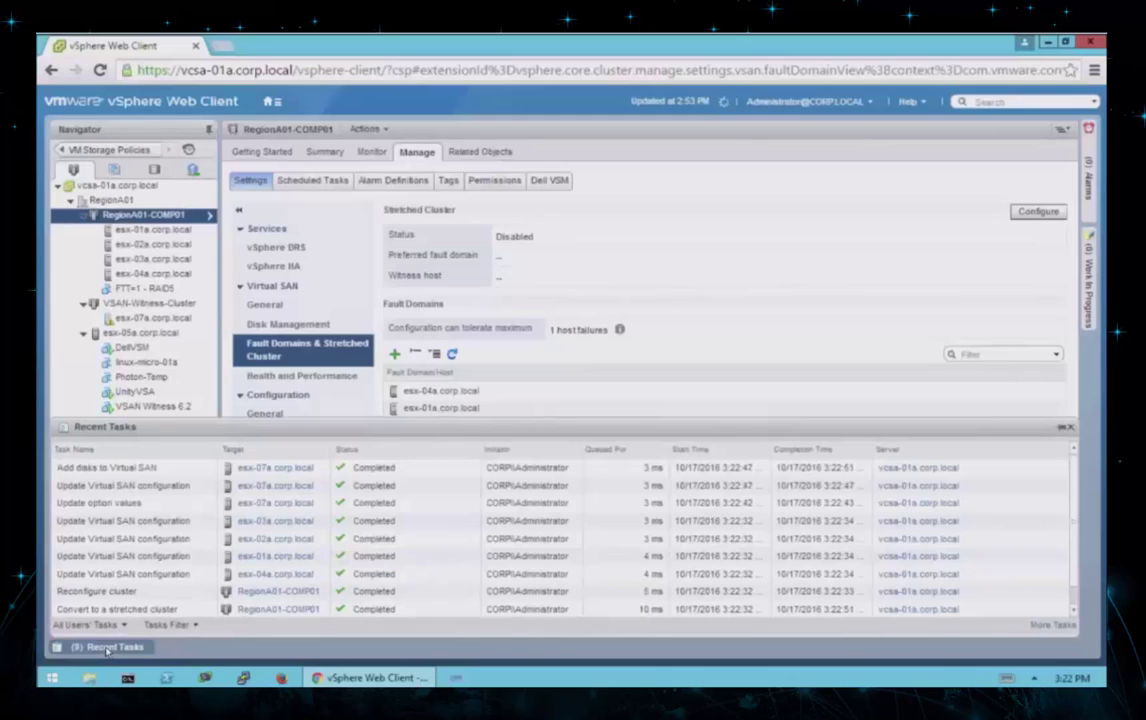
left_click(108, 648)
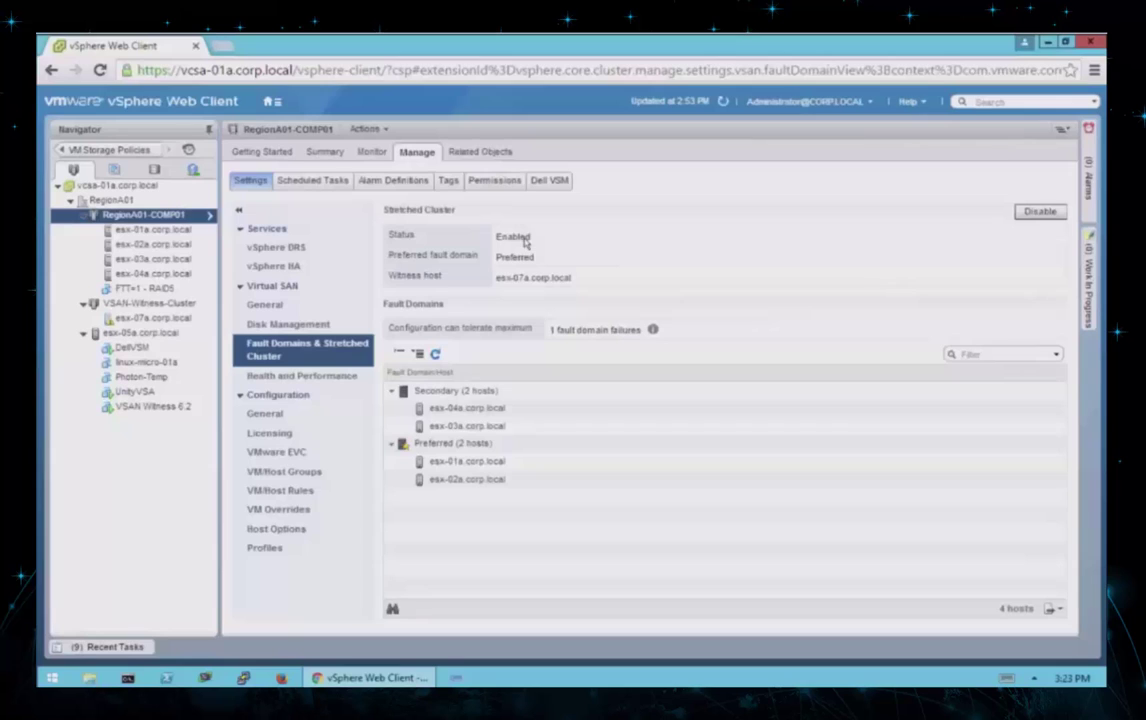
Examine the Stretched cluster tests and the Virtual SAN object health test in the Virtual SAN health results of RegionA01-COMP01.
left_click(372, 152)
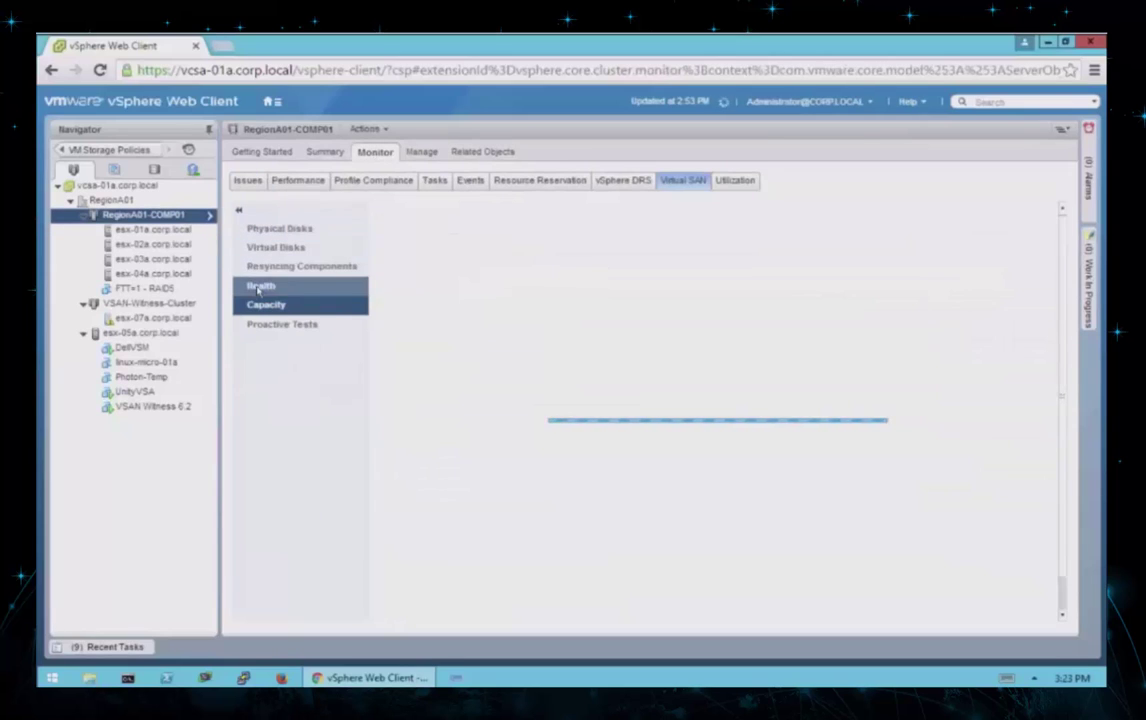
left_click(259, 288)
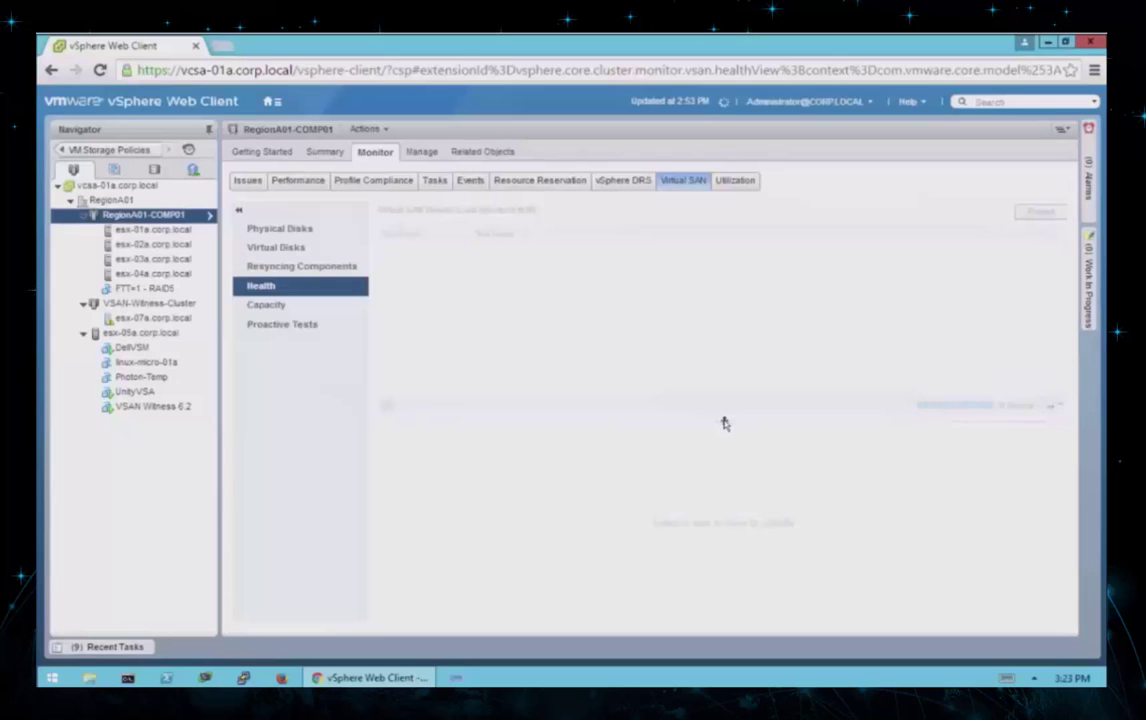
left_click_drag(725, 424, 725, 490)
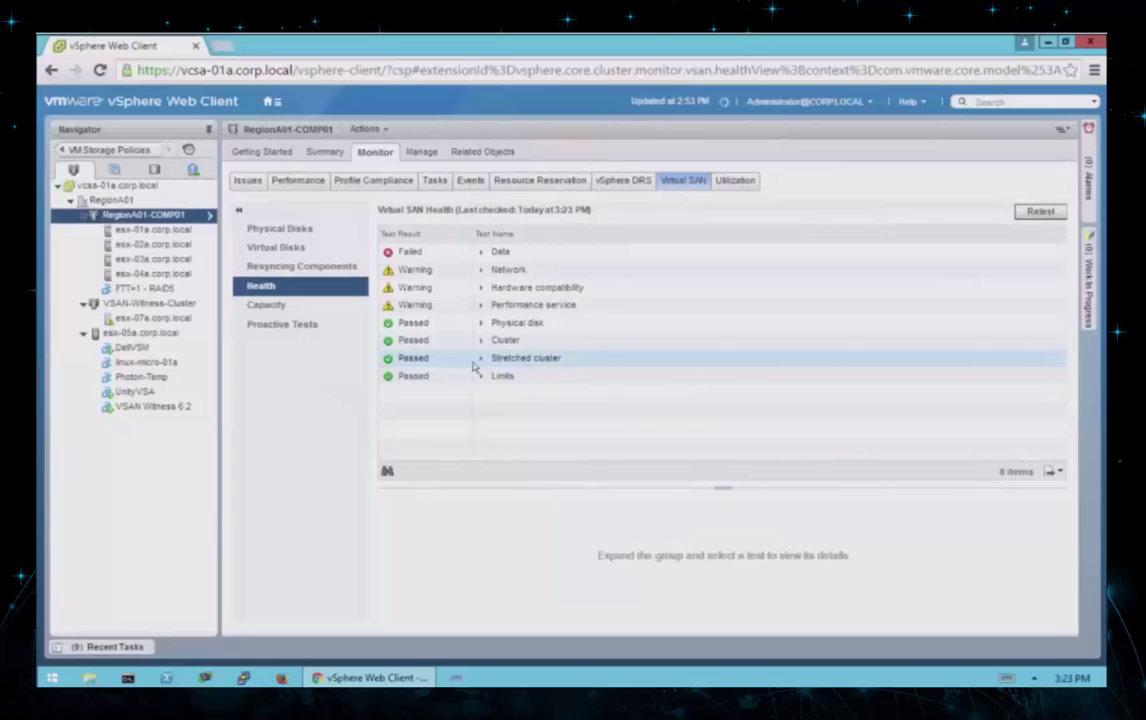
left_click(480, 360)
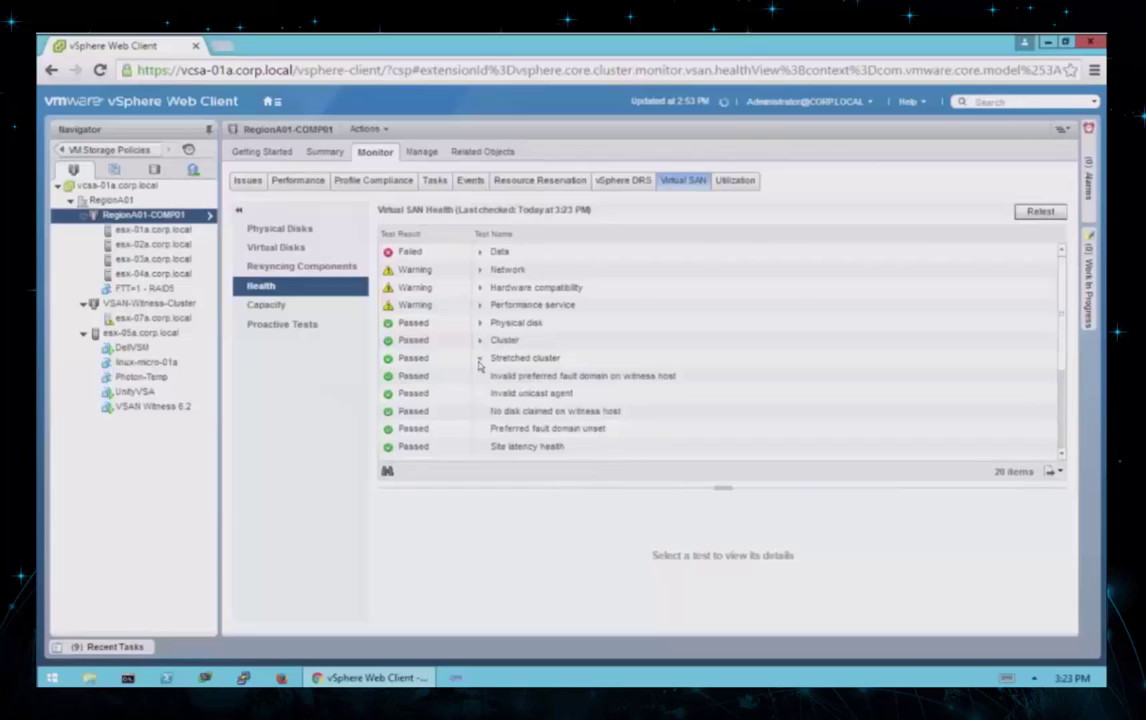
left_click(480, 360)
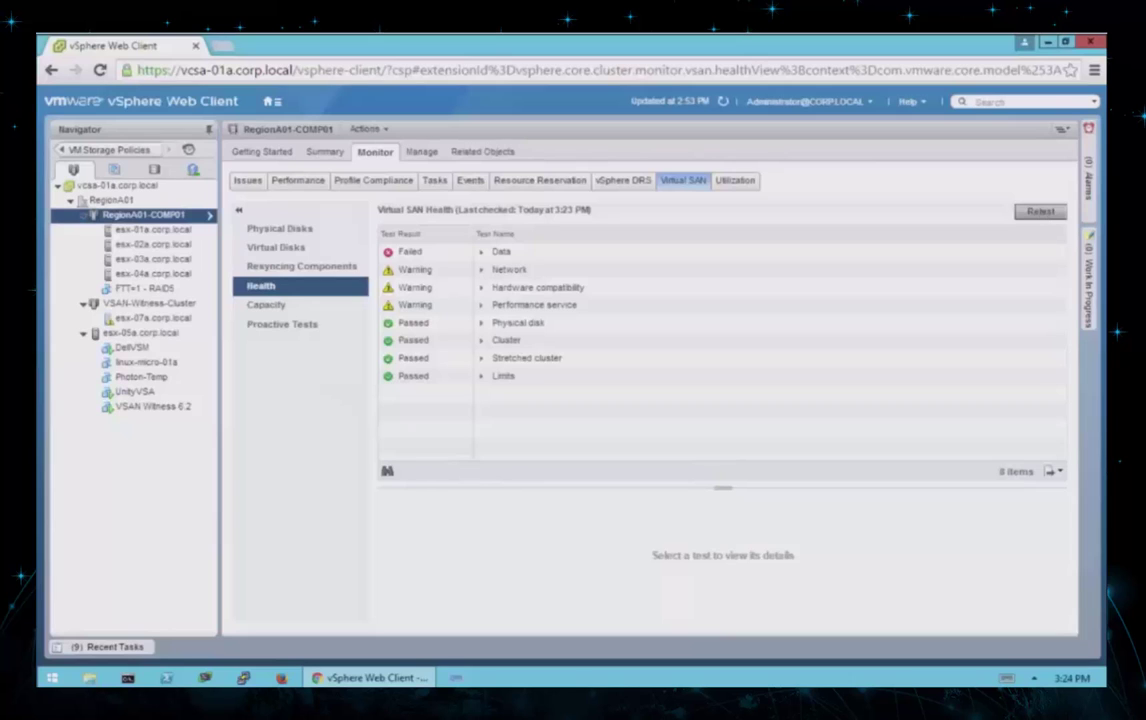
left_click(481, 253)
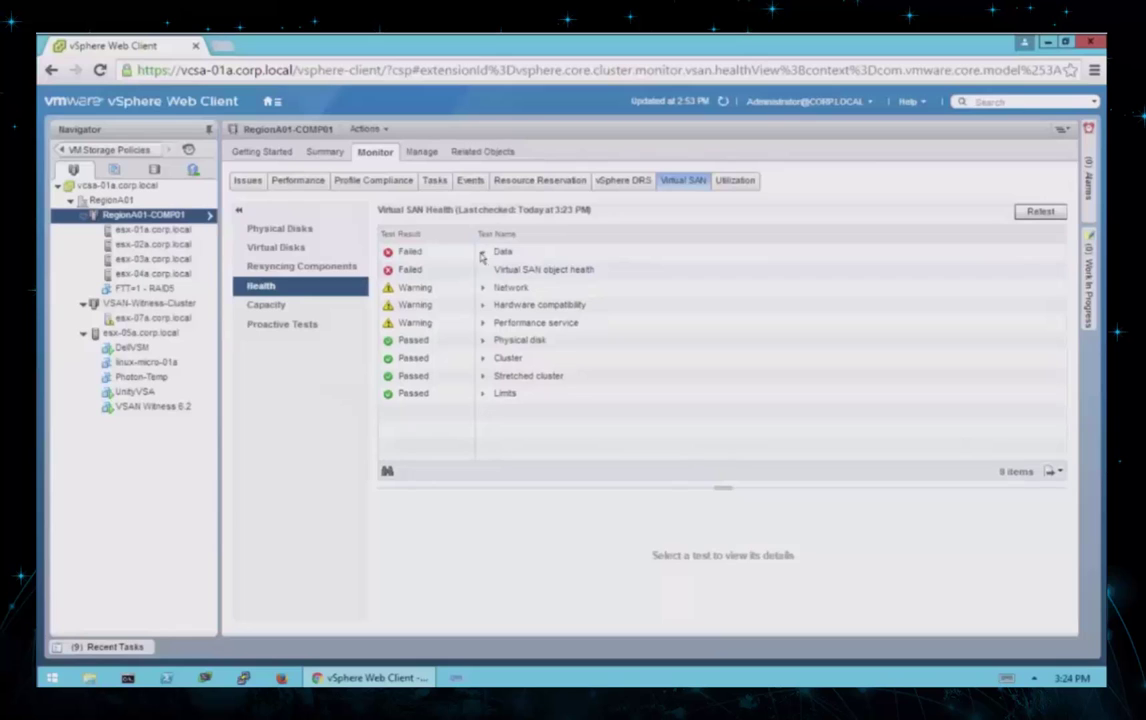
left_click(560, 270)
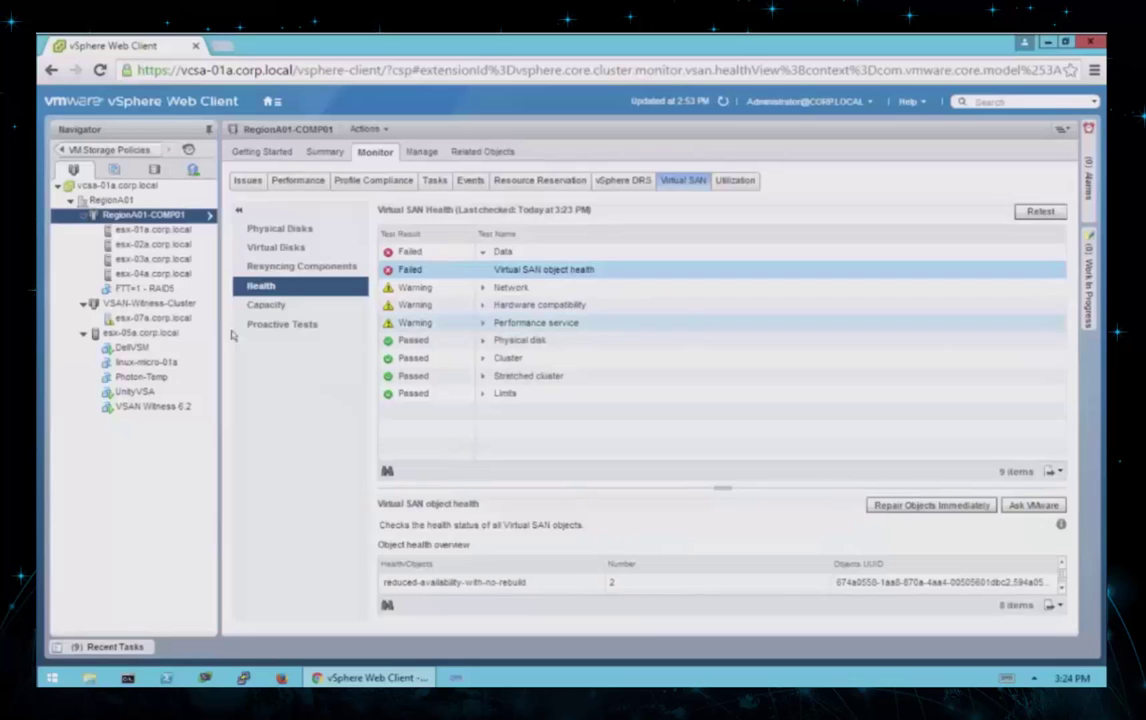
Inspect the compliance failures and physical disk placement of Hard disk 1 on the FTT=1 - RAID5 virtual machine.
left_click(150, 288)
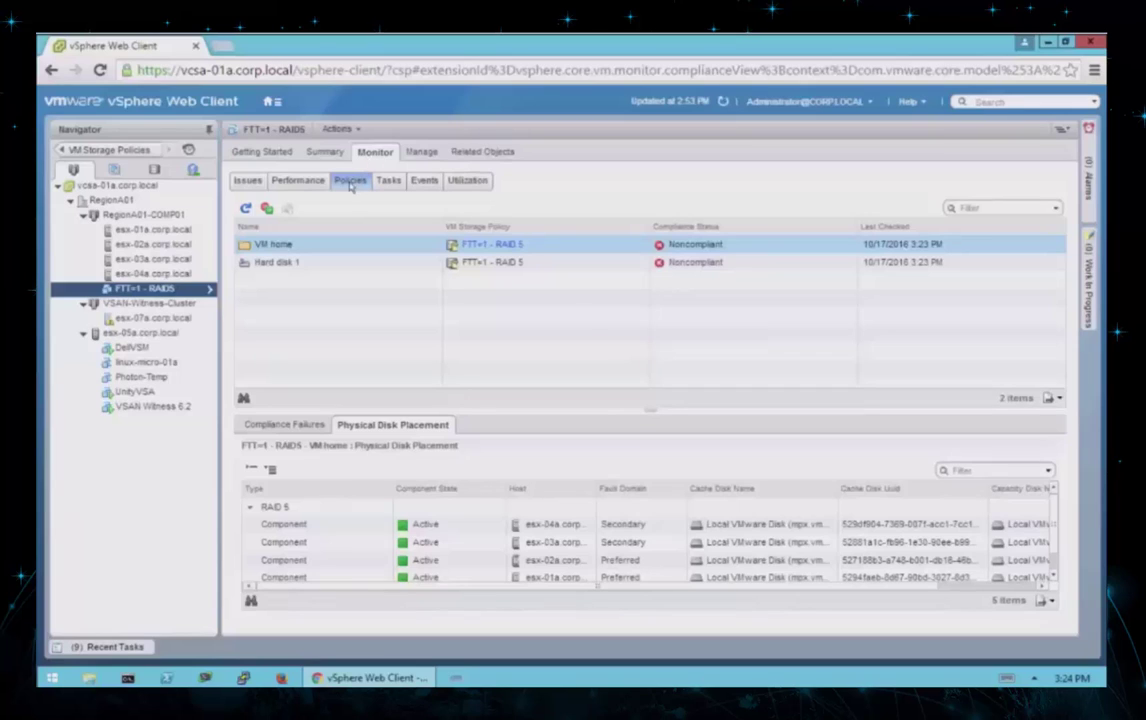
left_click(303, 264)
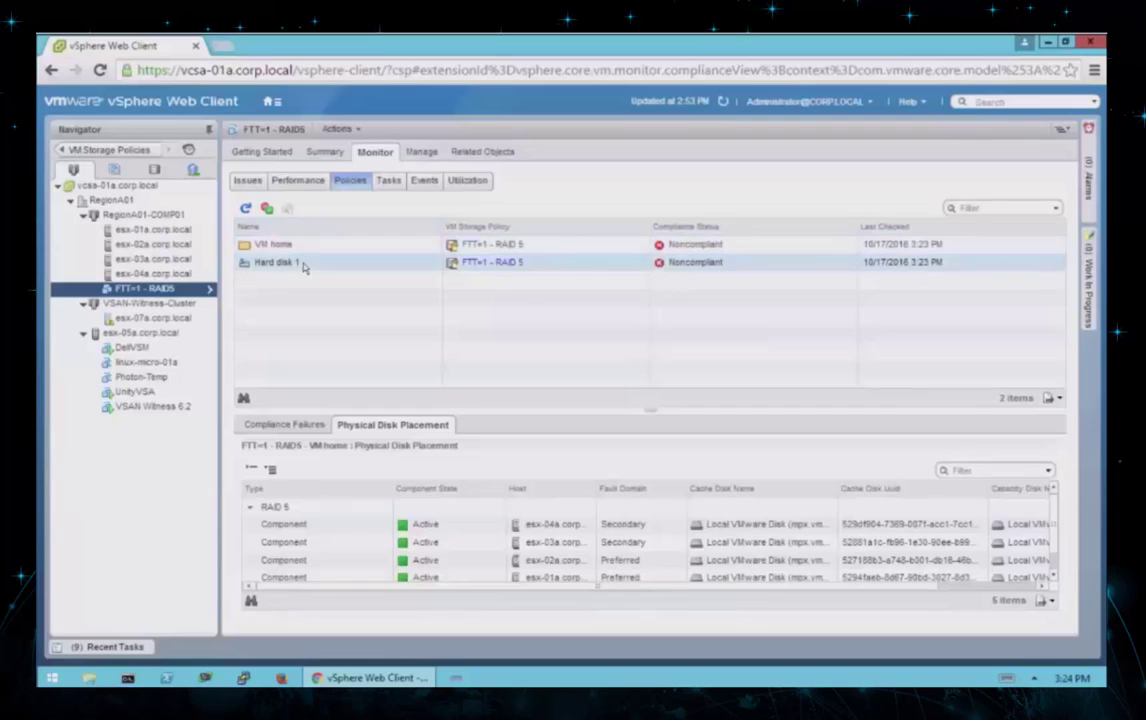
left_click_drag(720, 264, 657, 265)
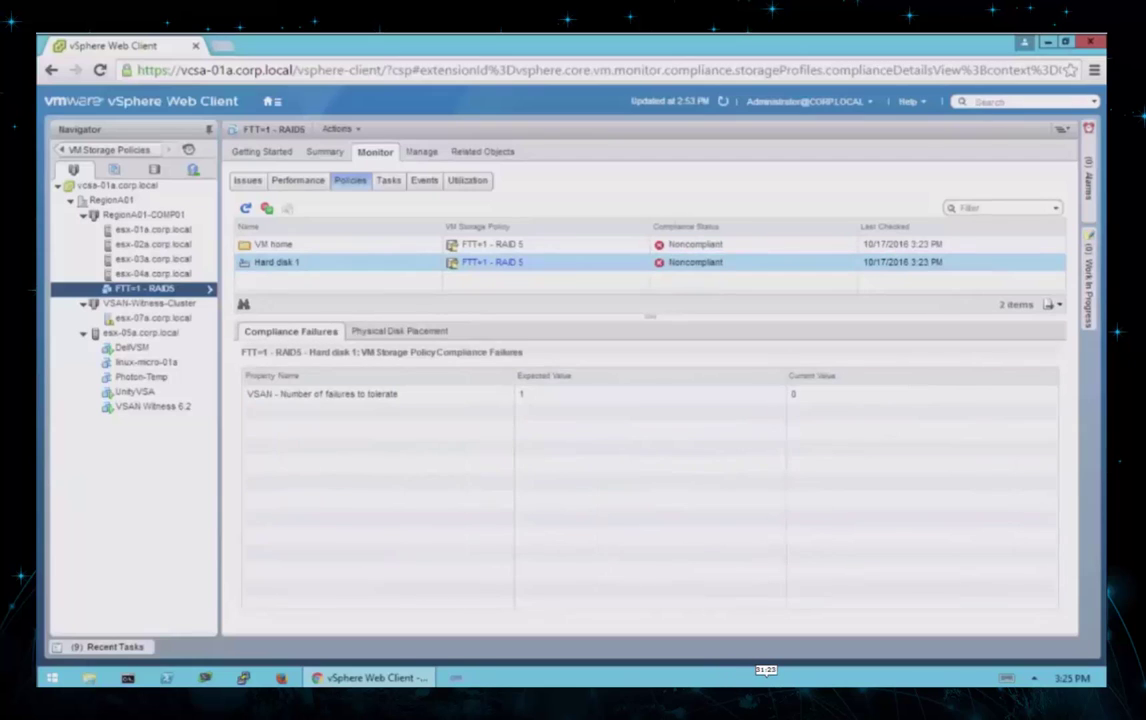
left_click(421, 152)
left_click(468, 181)
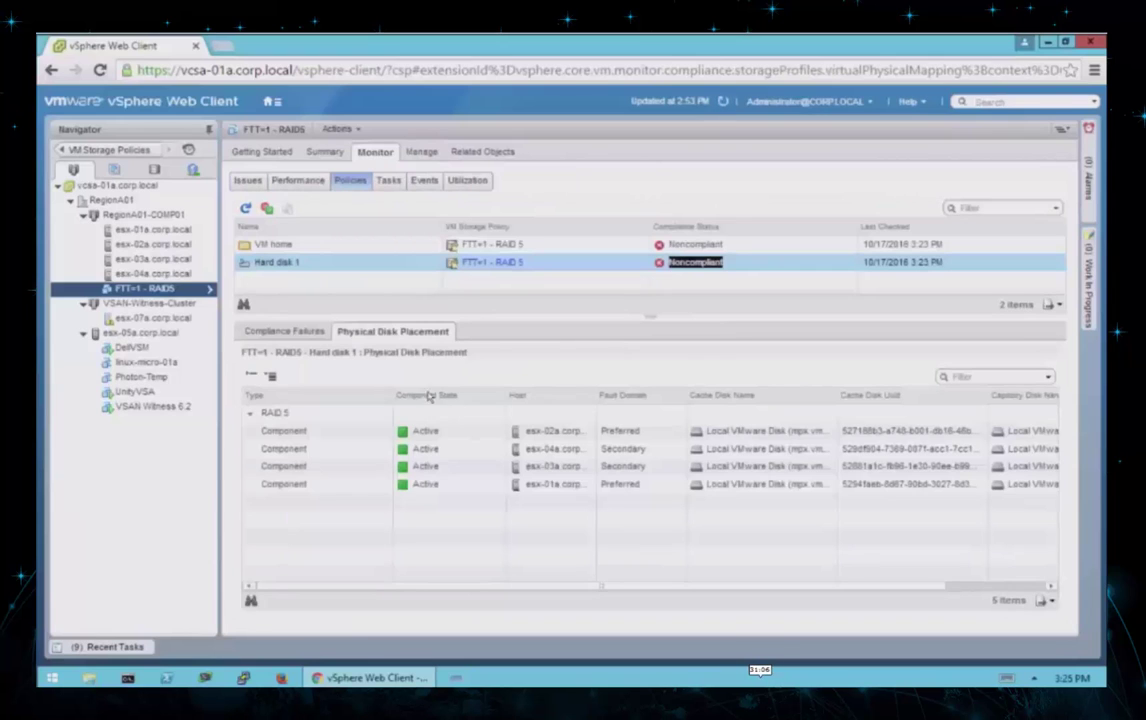
left_click(265, 333)
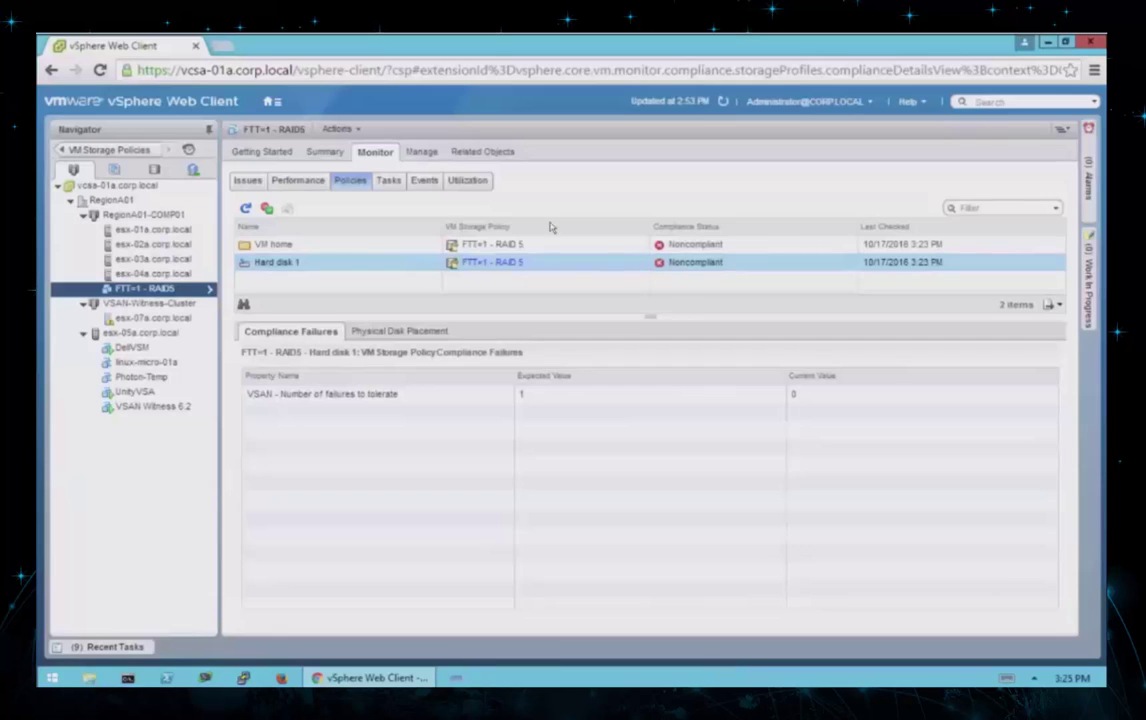
Apply the Virtual SAN Default Storage Policy to all storage objects of the FTT=1 - RAID5 virtual machine.
left_click(422, 152)
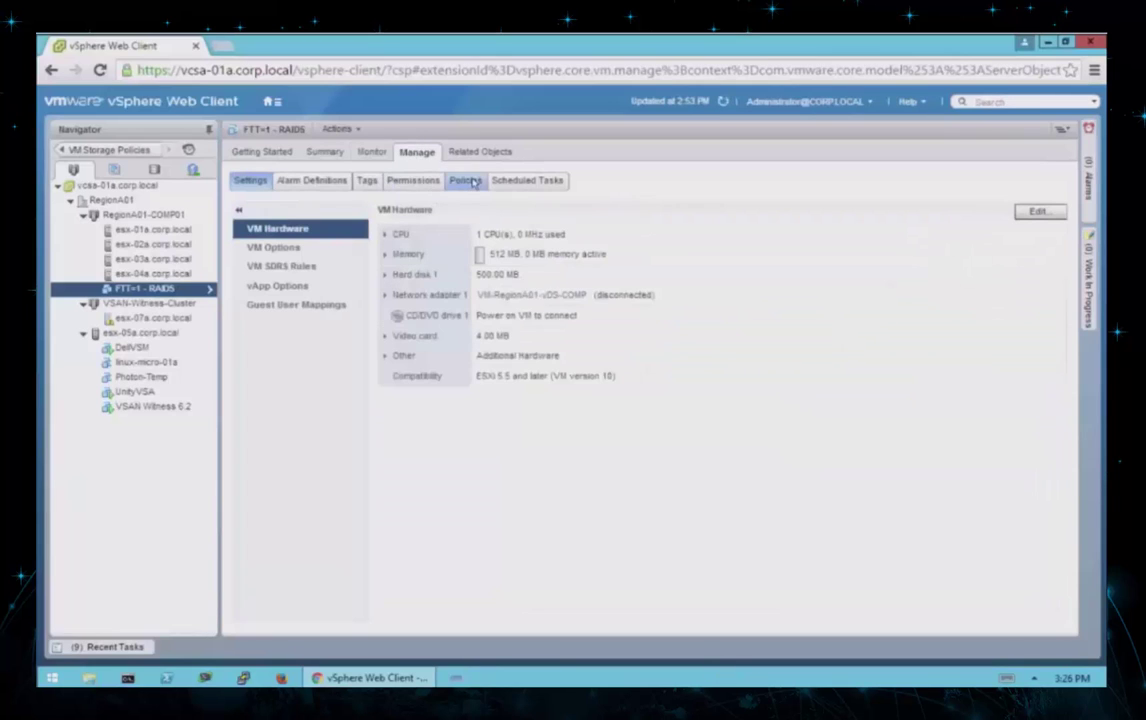
left_click(471, 181)
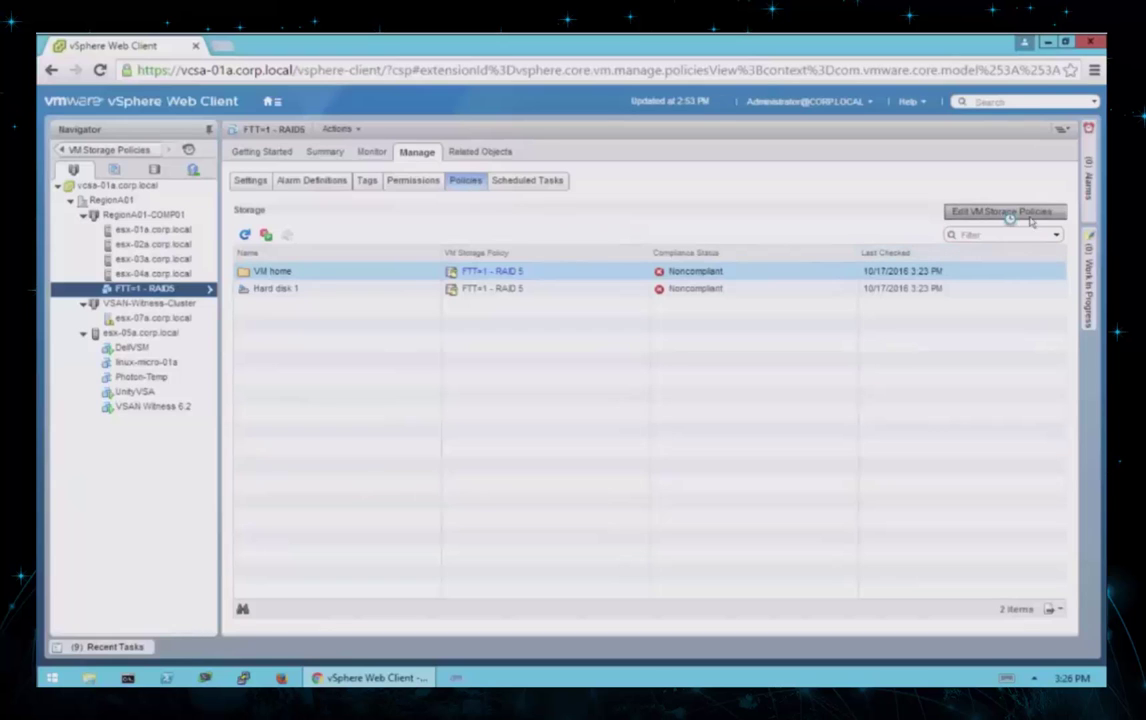
left_click(1005, 212)
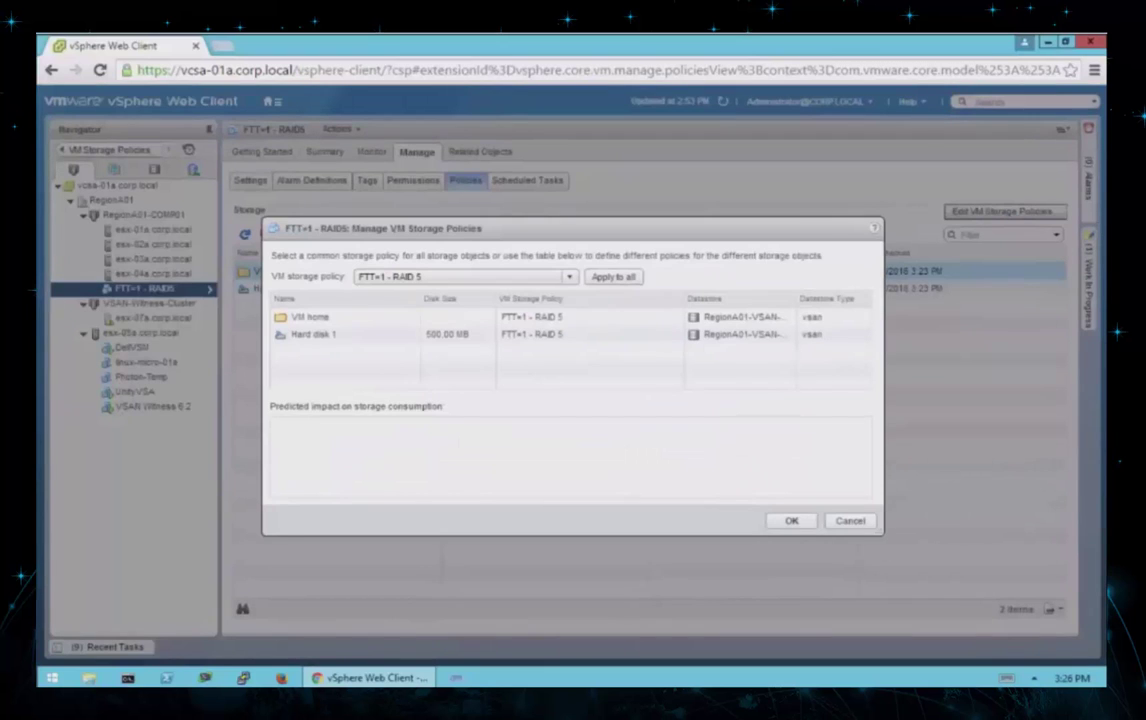
left_click(515, 277)
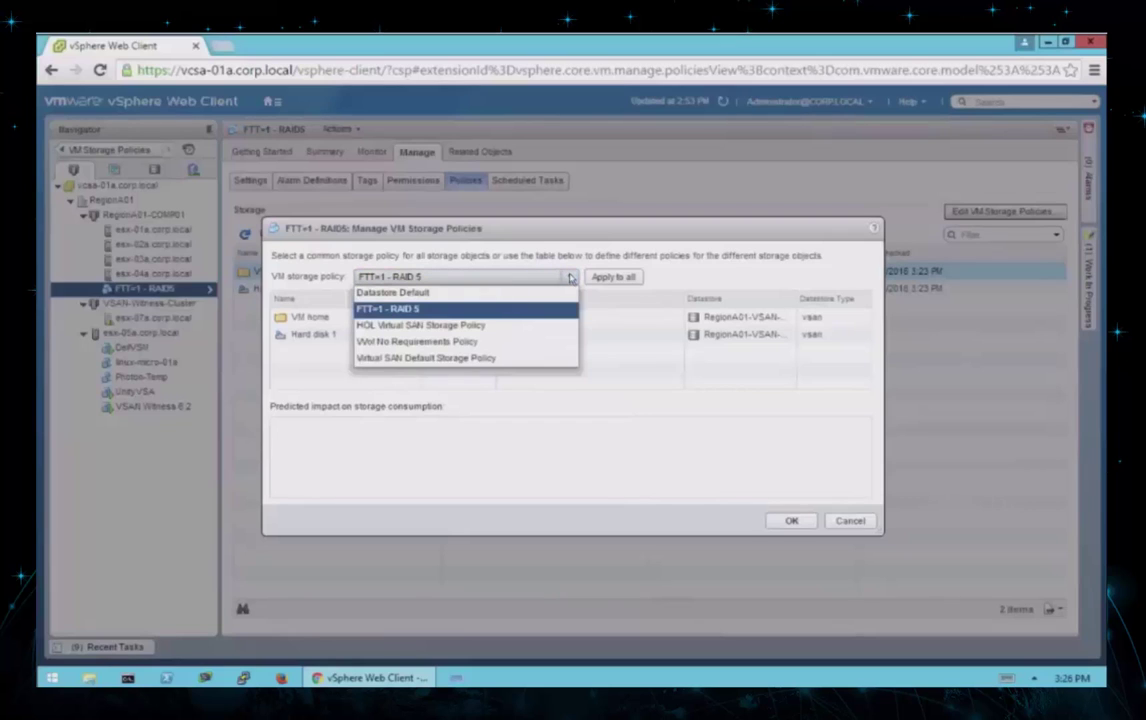
left_click(486, 357)
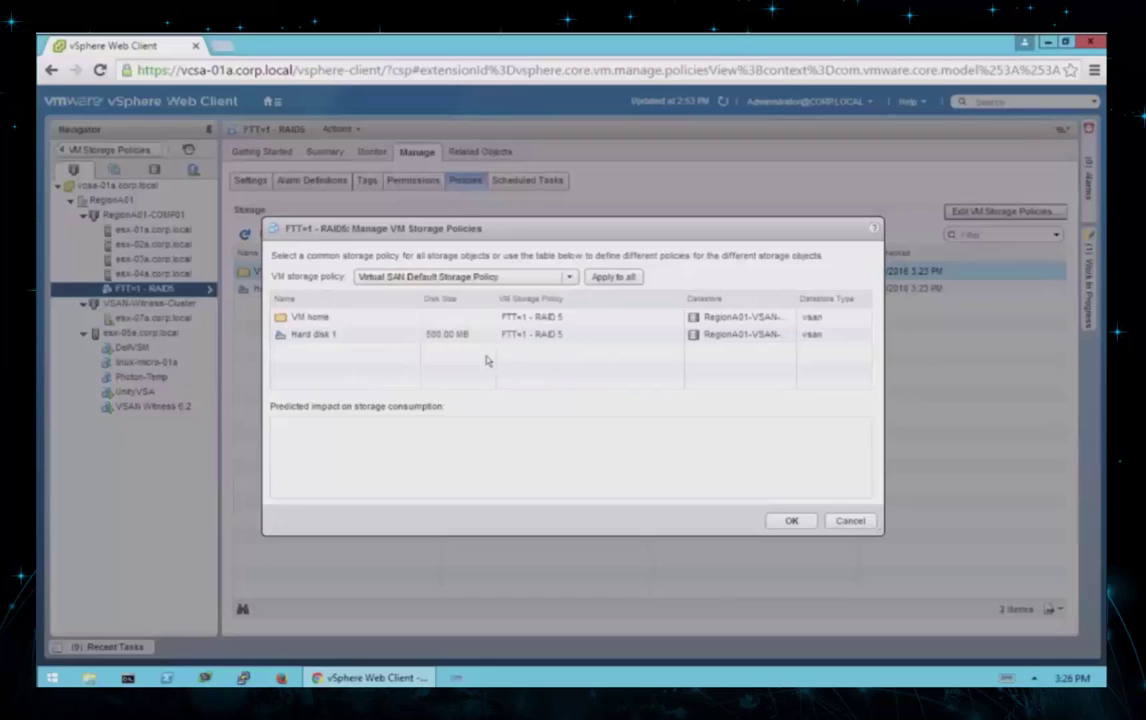
left_click(611, 279)
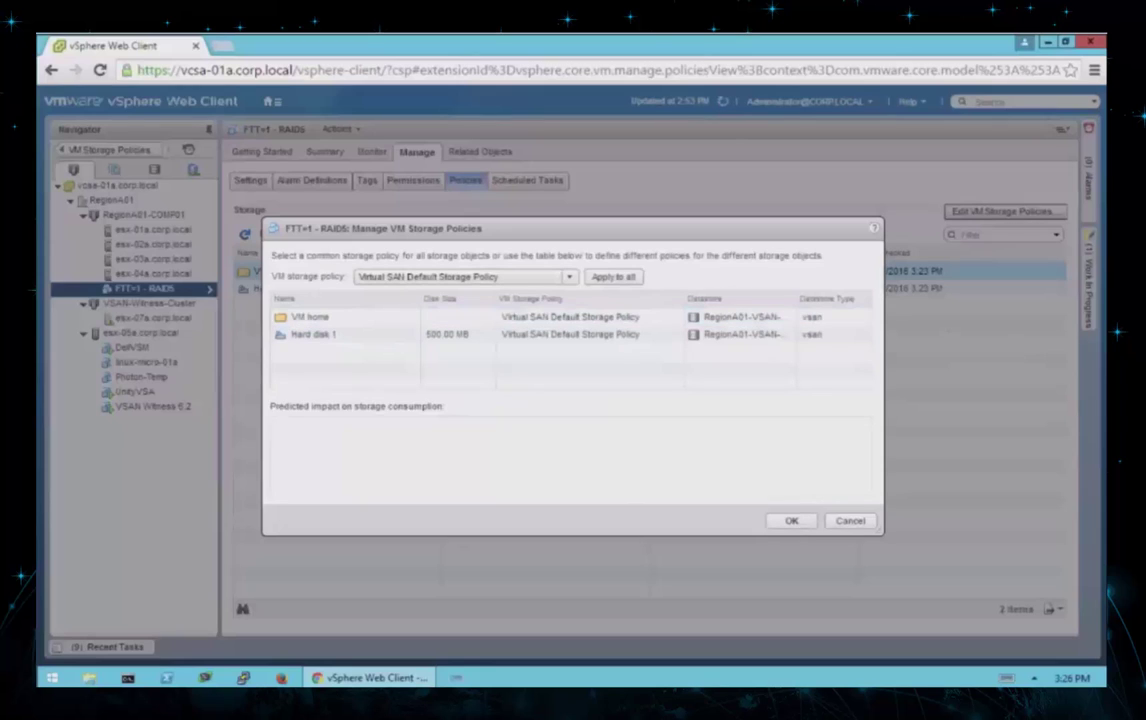
left_click(793, 521)
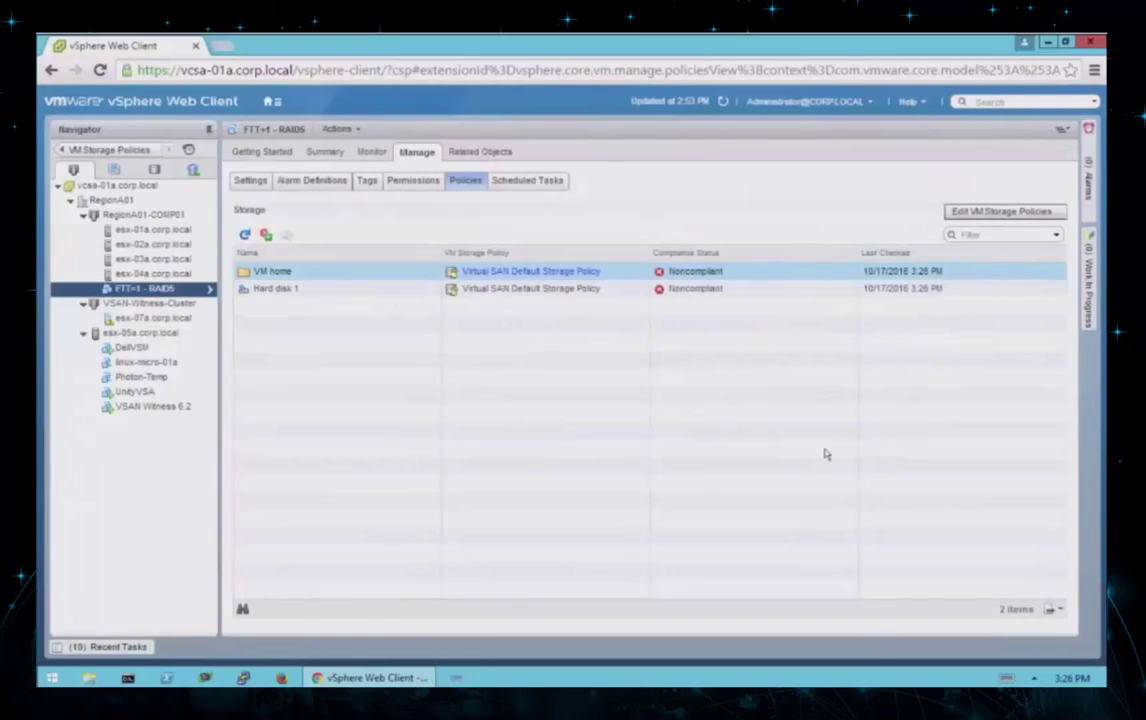
Check the resyncing components of the RegionA01-COMP01 cluster and refresh the resync status.
left_click(160, 214)
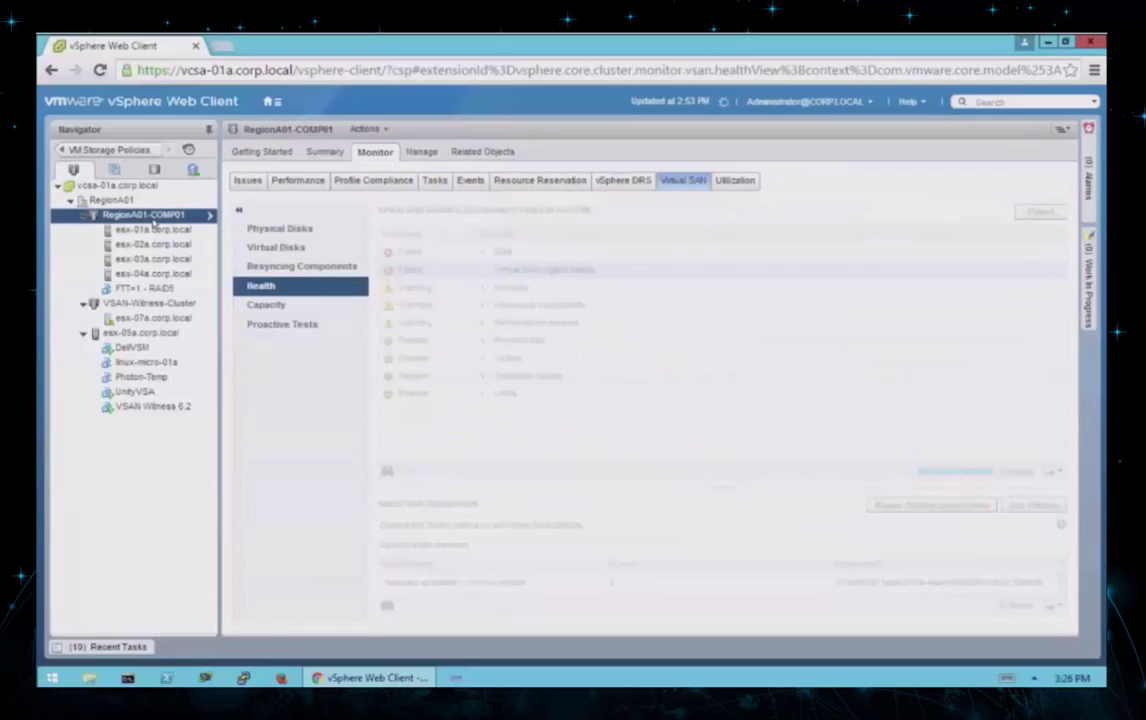
left_click(306, 268)
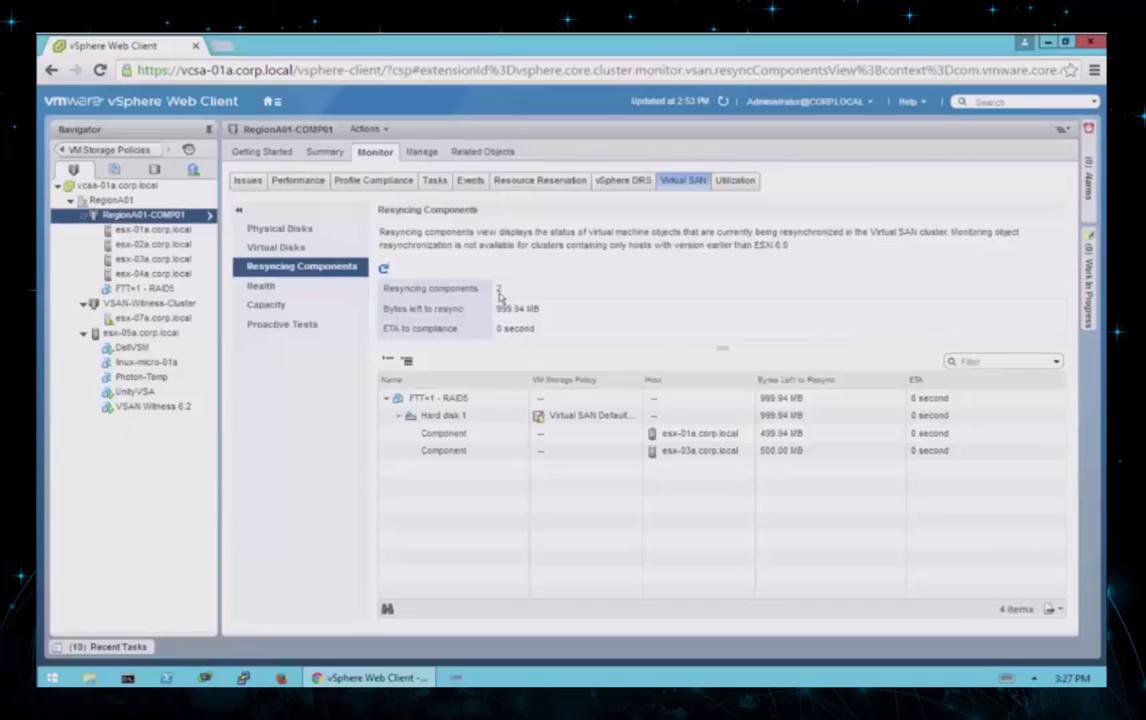
left_click(385, 270)
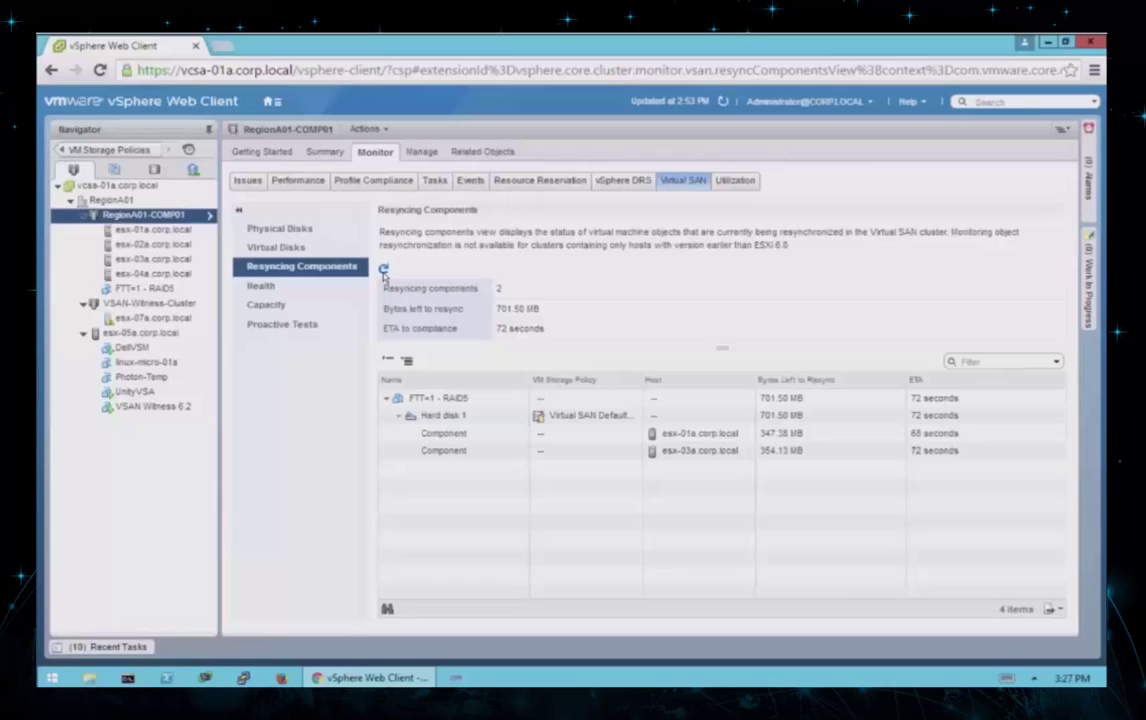
left_click(384, 270)
Recheck the storage policy compliance of the FTT=1 - RAID5 virtual machine and view the physical disk placement of VM home.
left_click(122, 290)
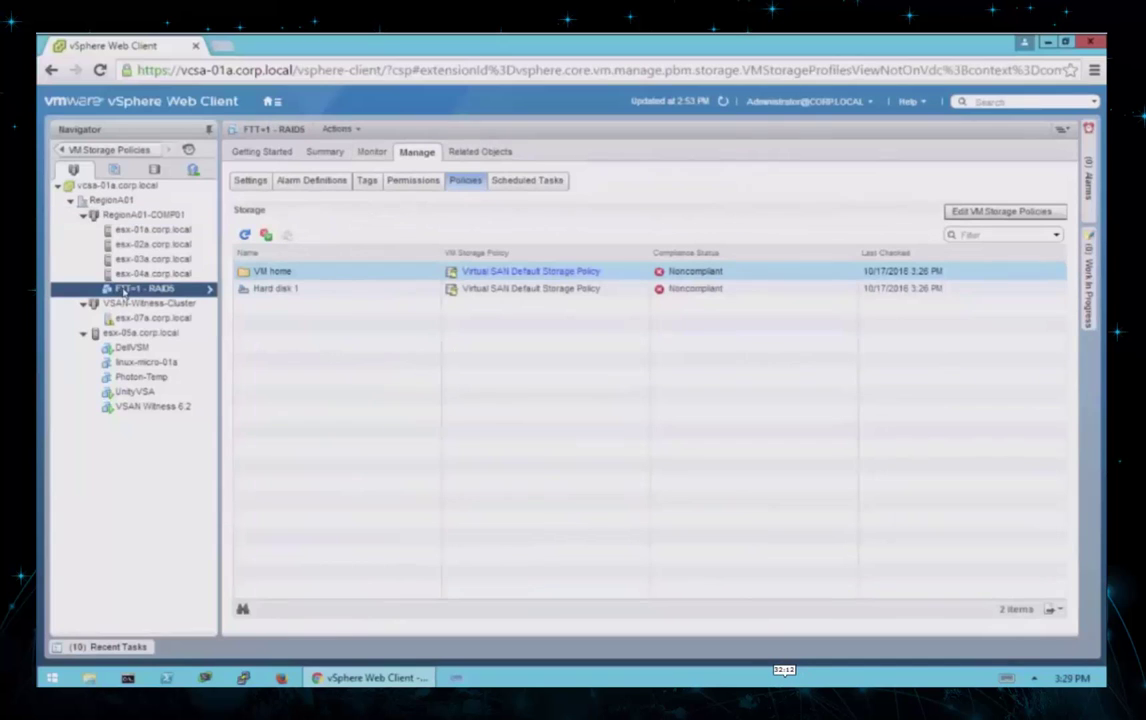
left_click(372, 152)
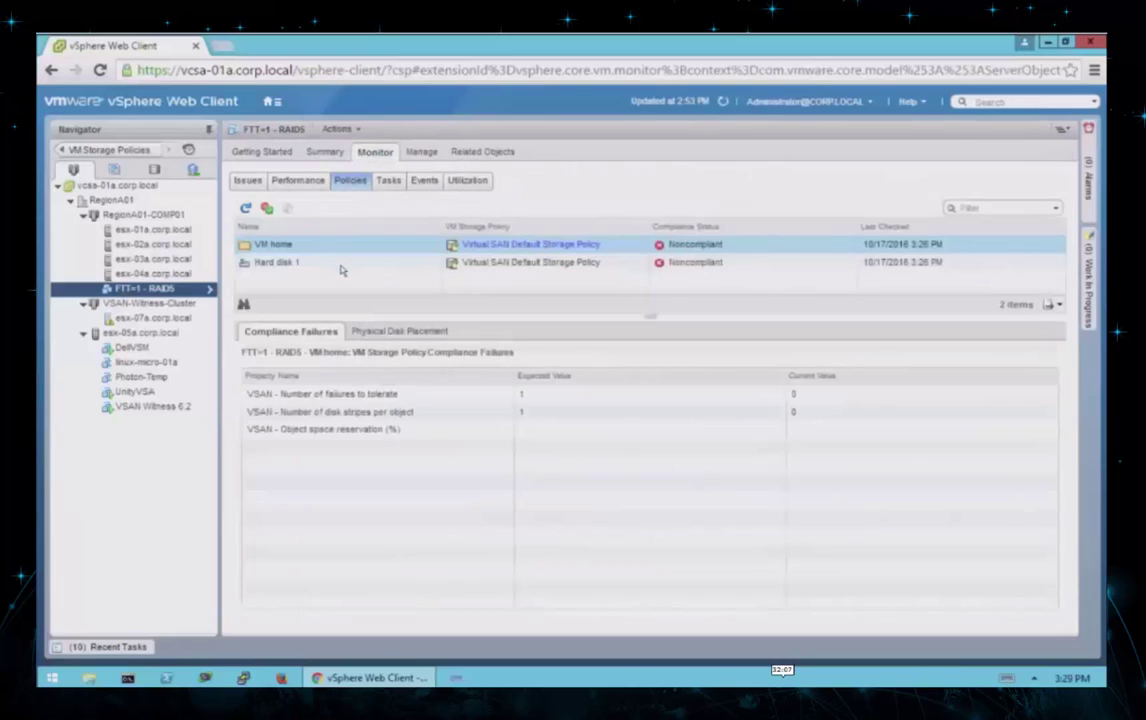
left_click(268, 209)
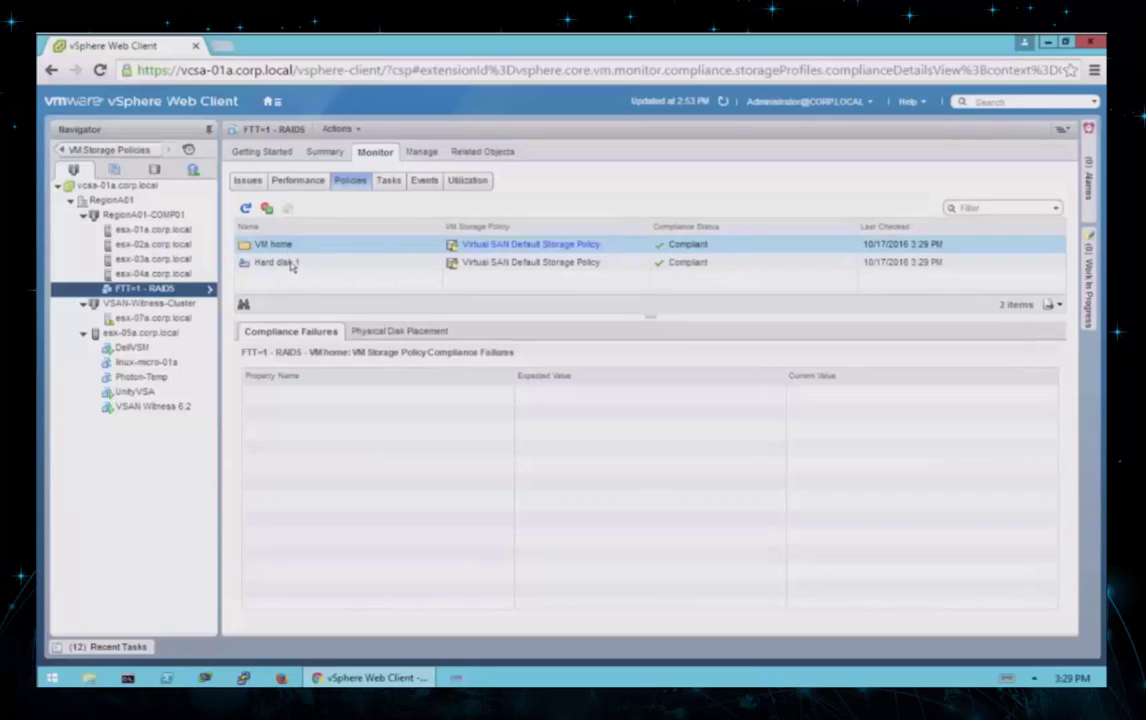
left_click(276, 256, "shift")
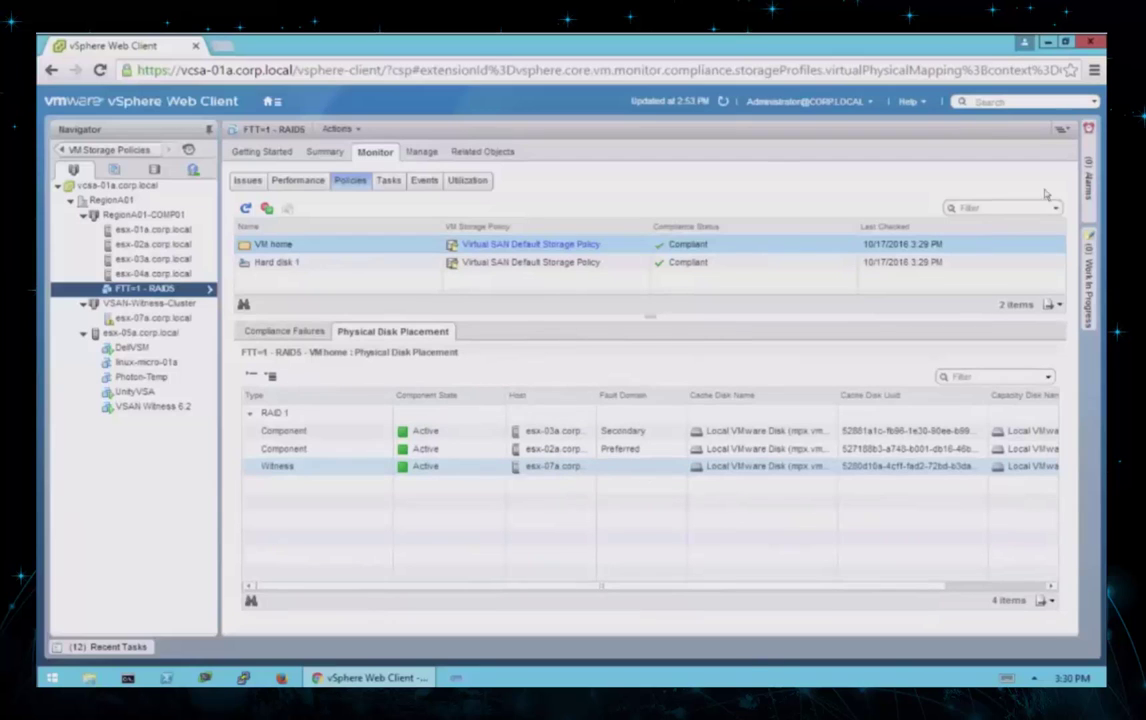
Retest the Virtual SAN health of RegionA01-COMP01, examine the Witness host not found test under Stretched cluster, and rerun the health tests.
left_click(164, 215)
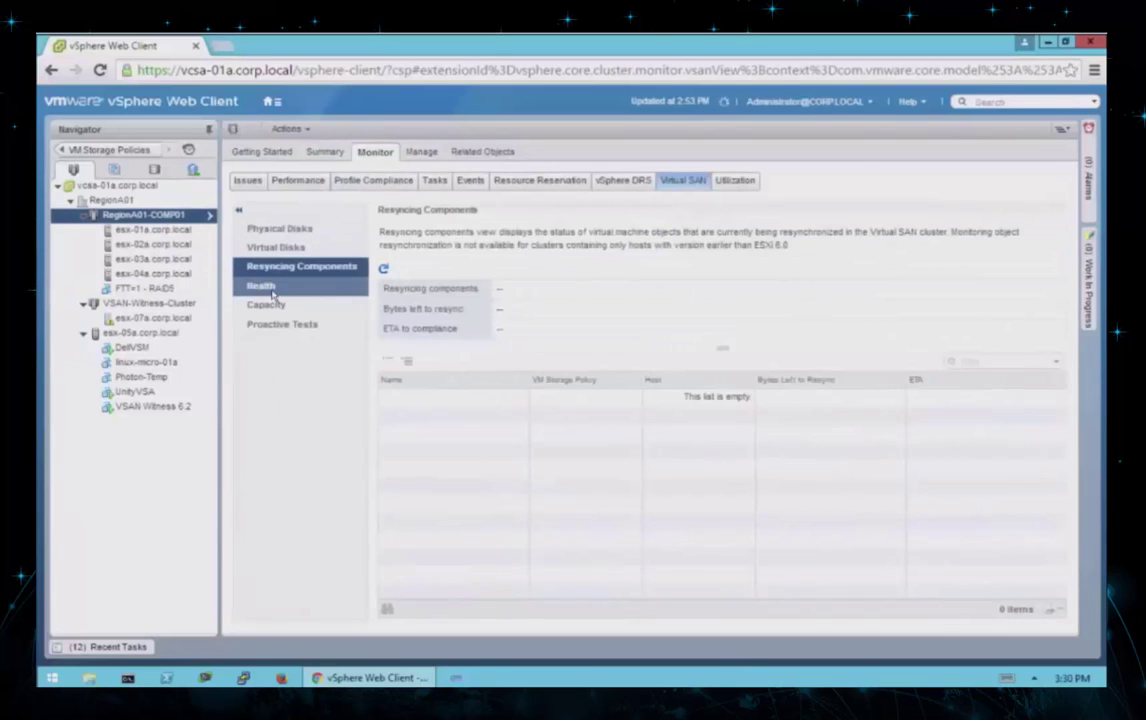
left_click(274, 291)
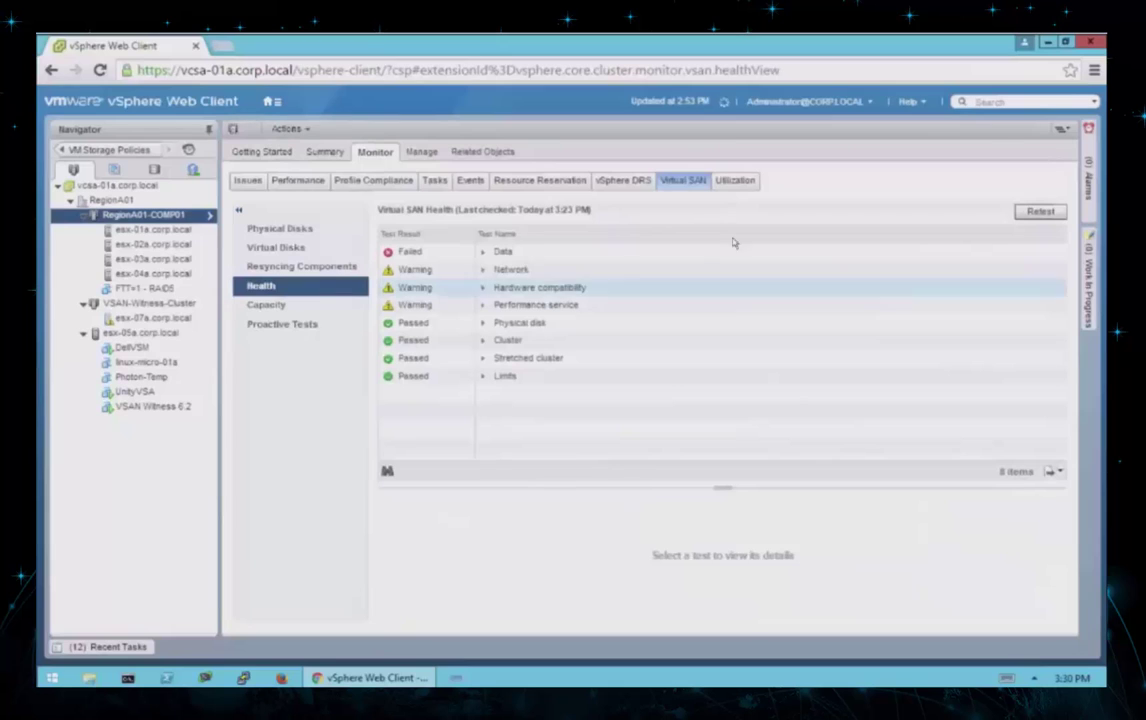
left_click(1040, 212)
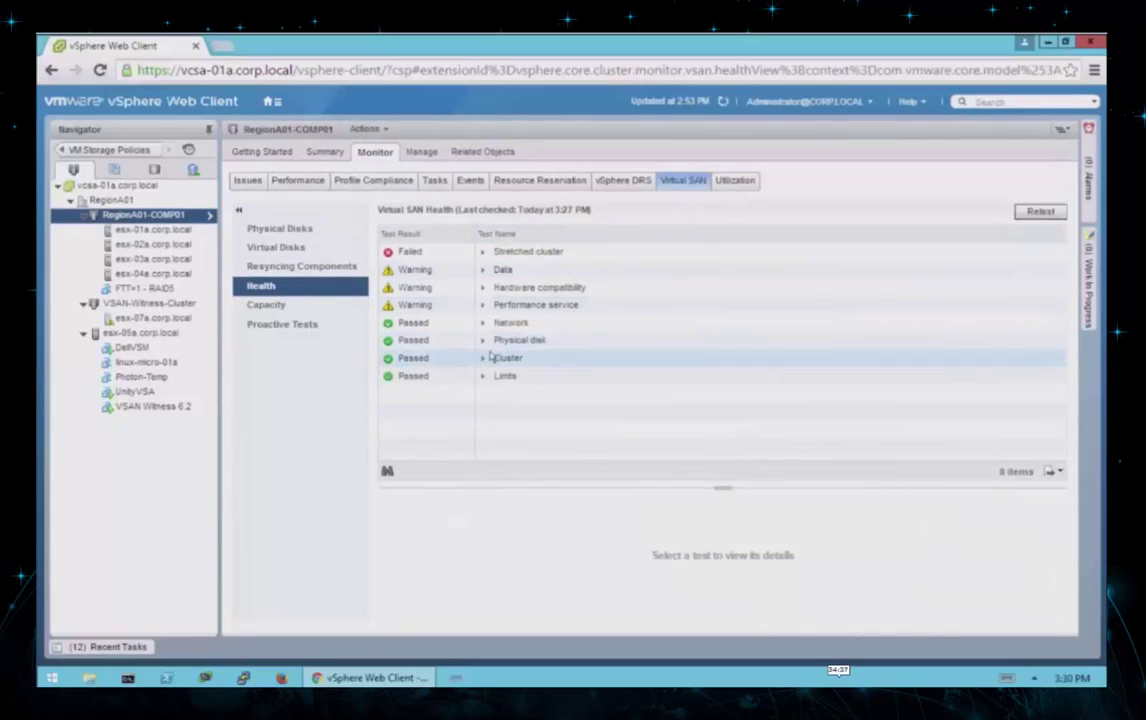
left_click(510, 272)
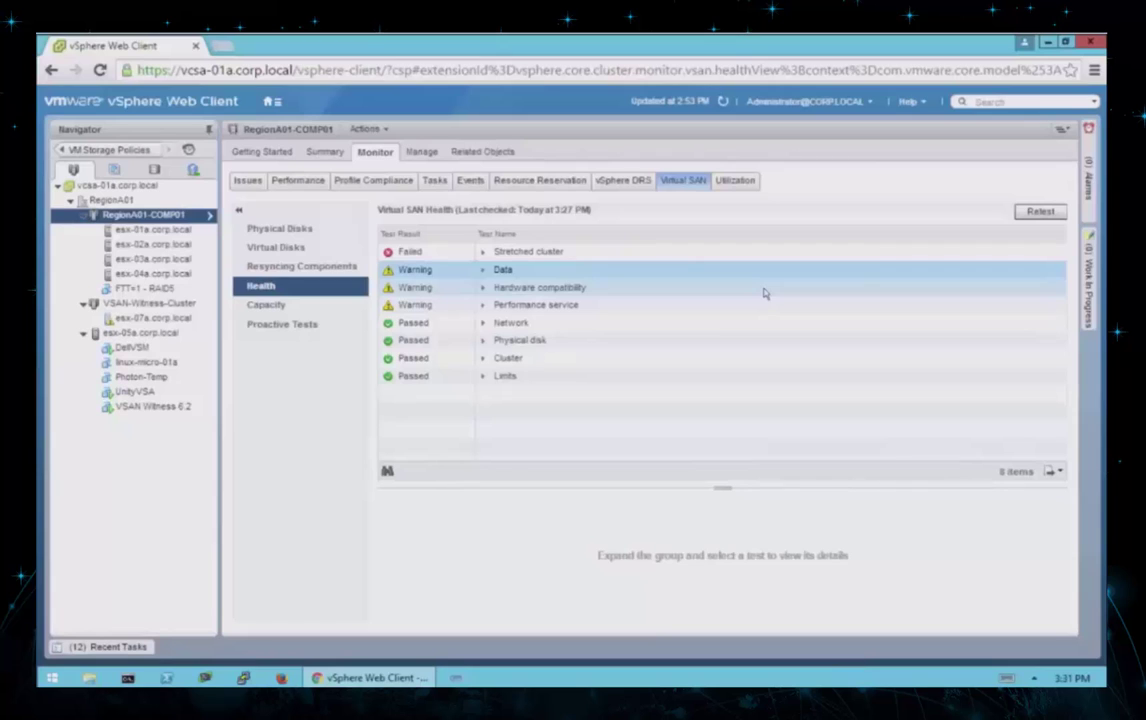
left_click(483, 252)
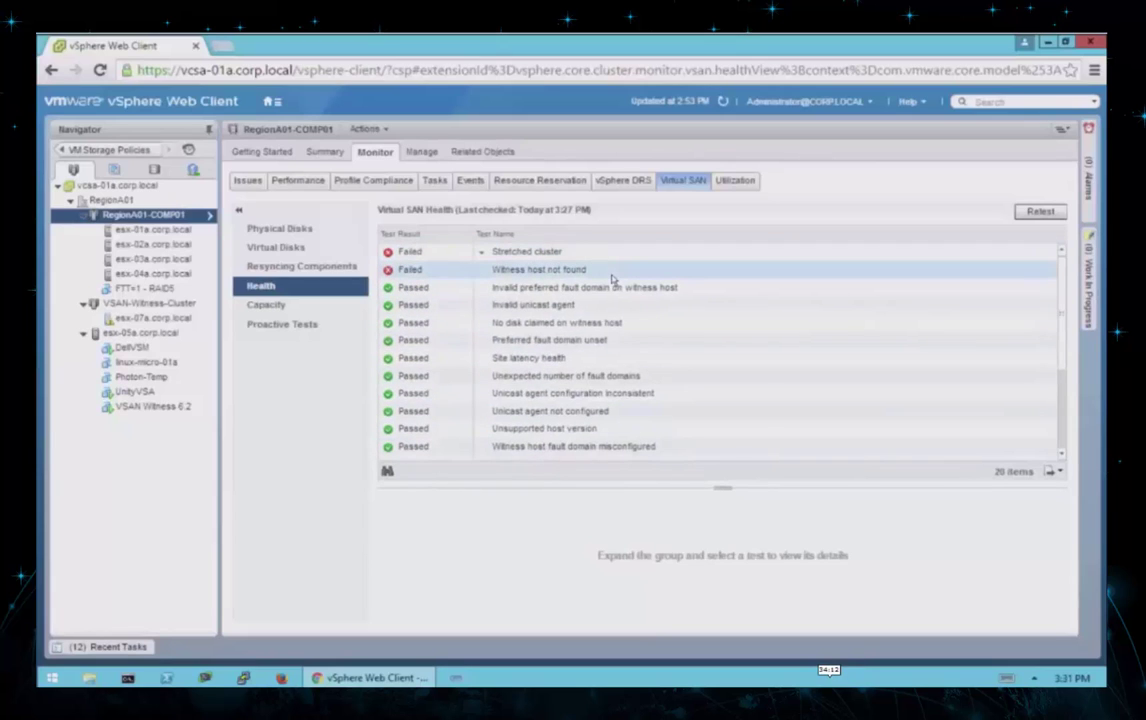
left_click(612, 270)
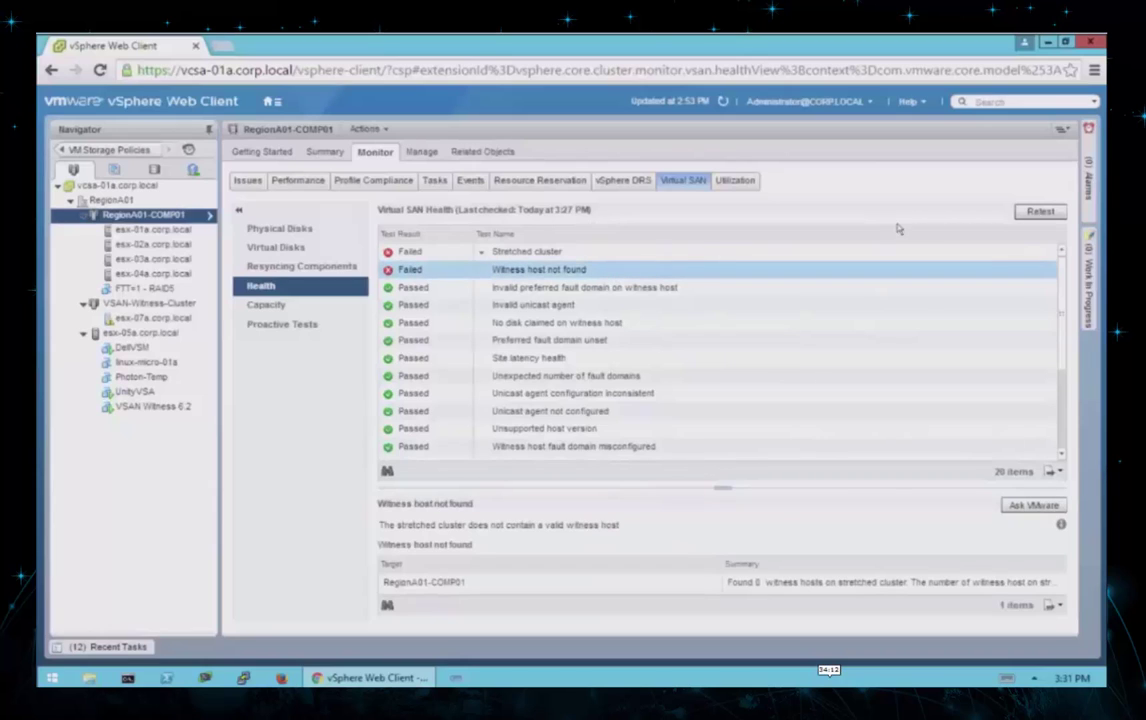
left_click(1038, 211)
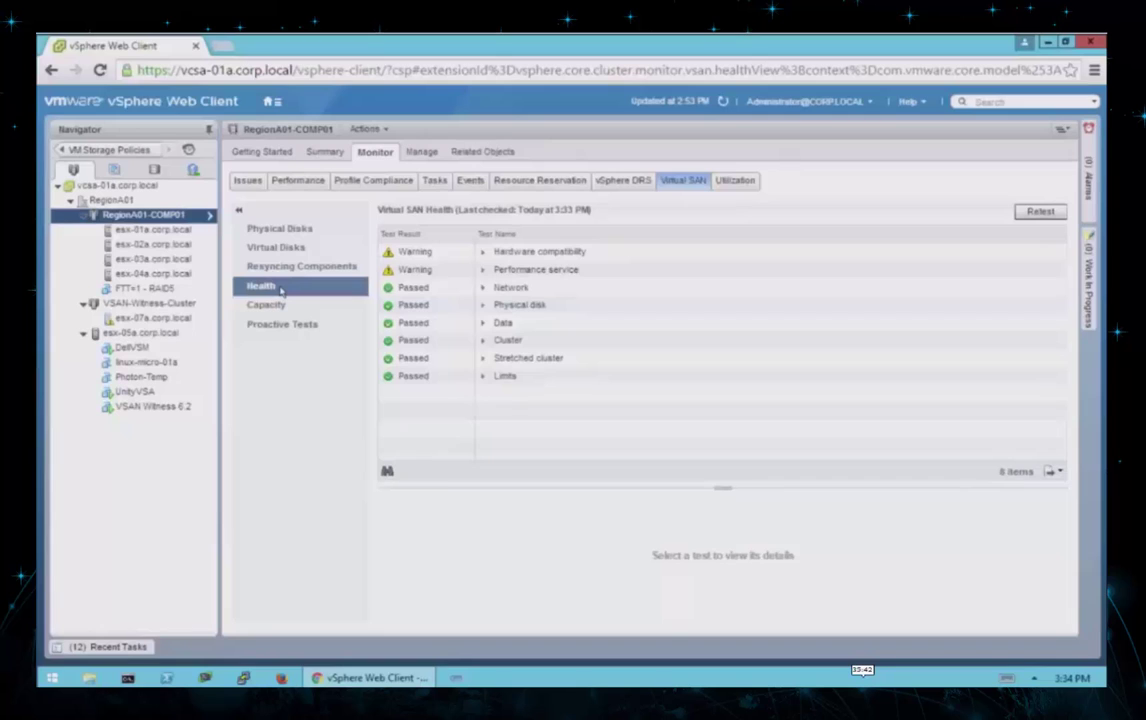
Examine the Controller Driver test under Hardware compatibility, including its controller list and Ask VMware support page.
left_click(481, 253)
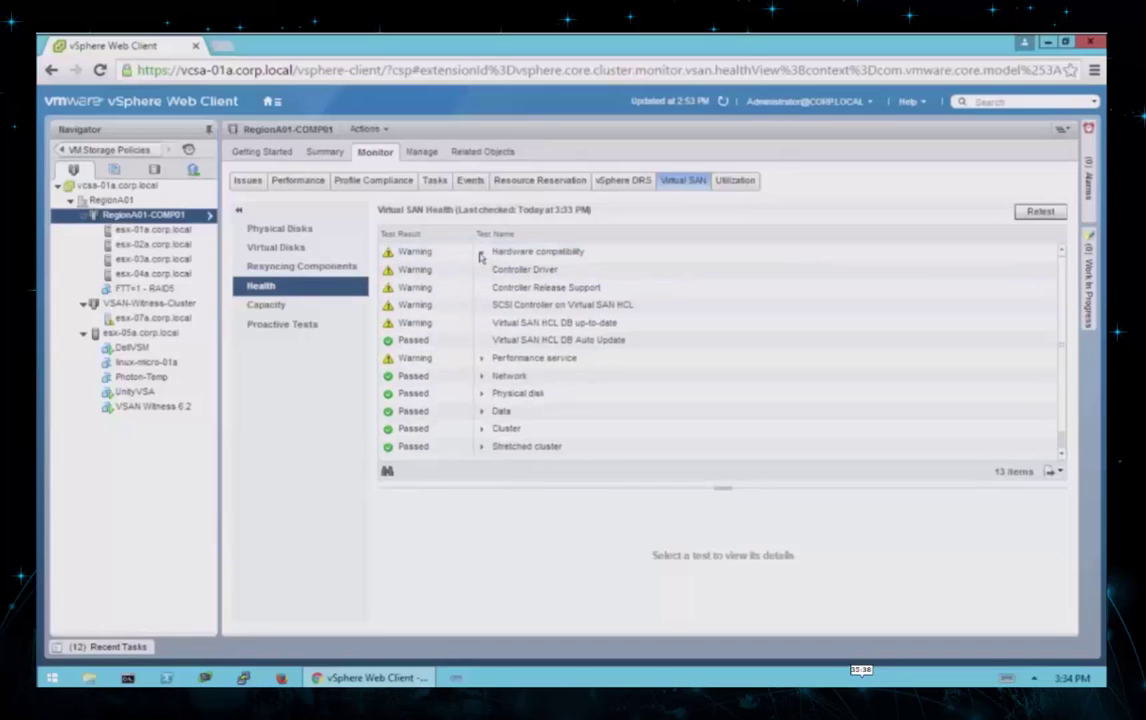
left_click(540, 269)
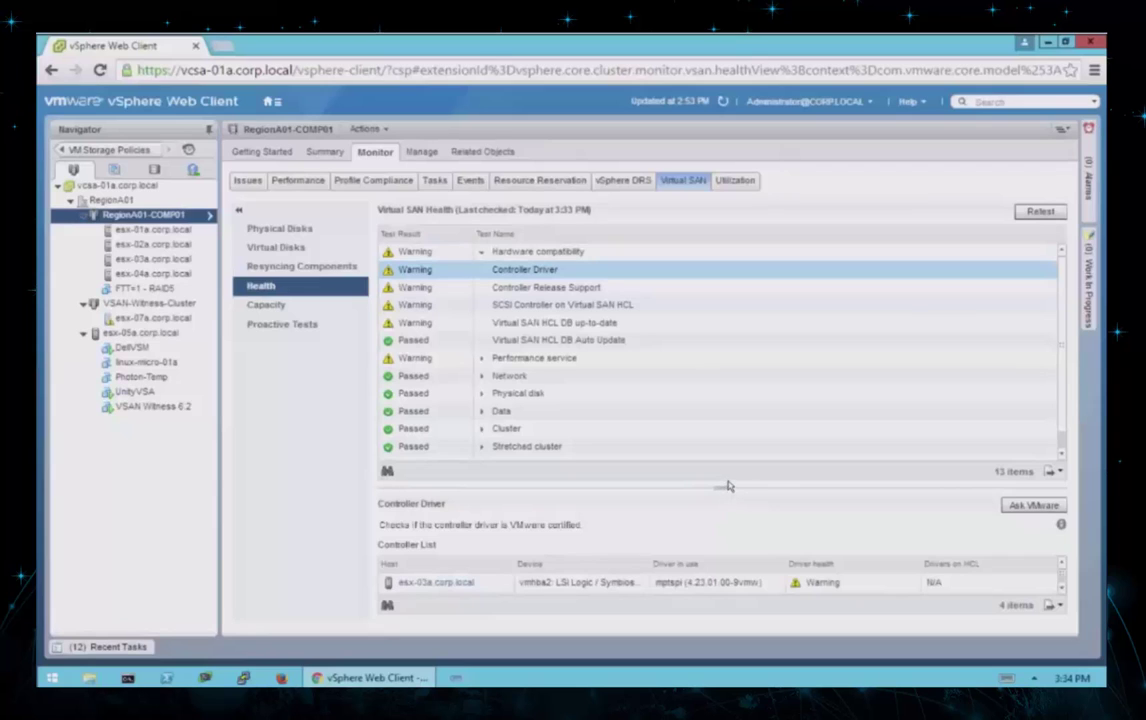
left_click_drag(726, 486, 744, 445)
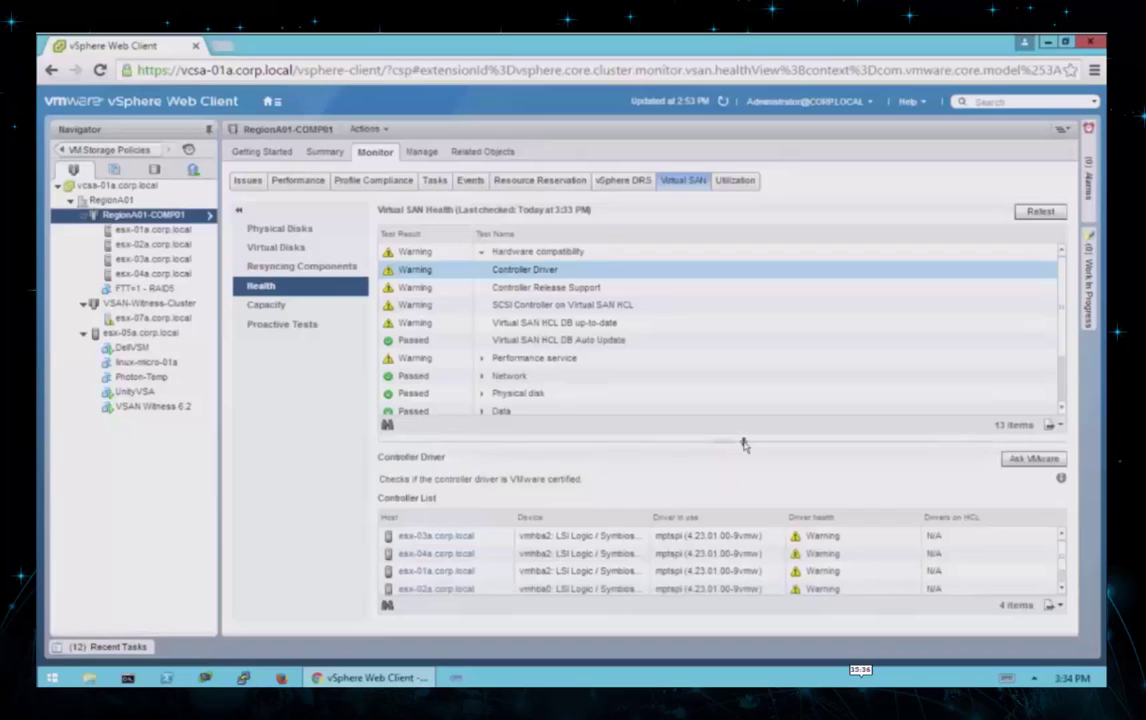
left_click(857, 541)
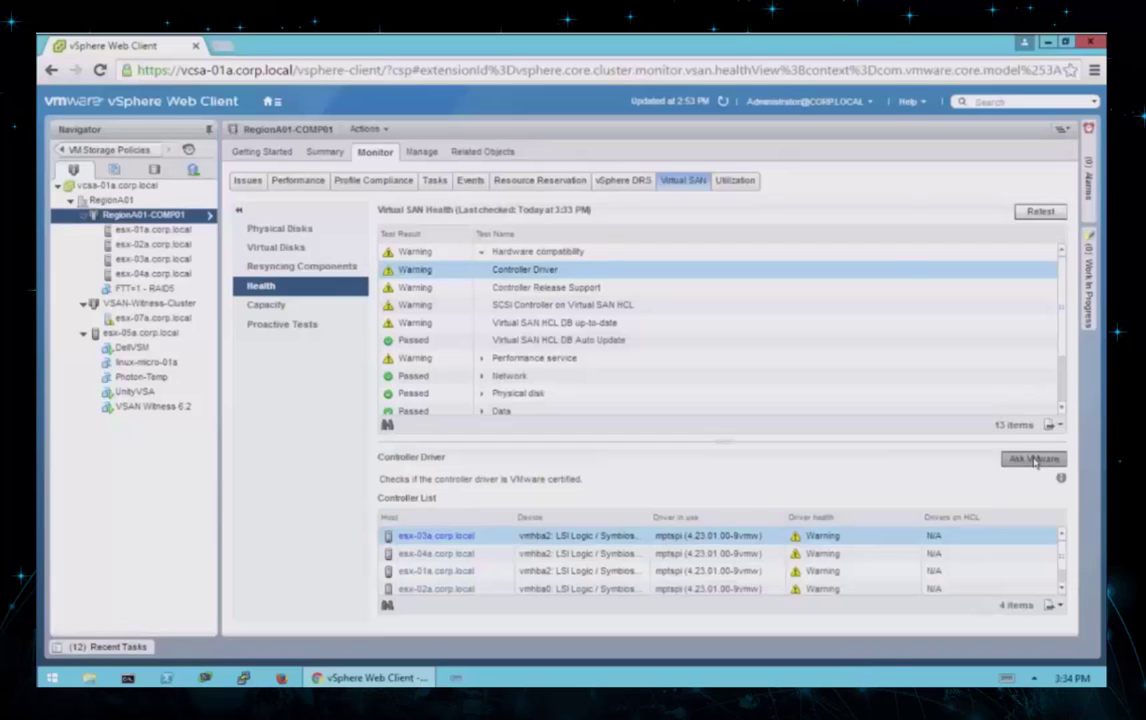
left_click(1036, 459)
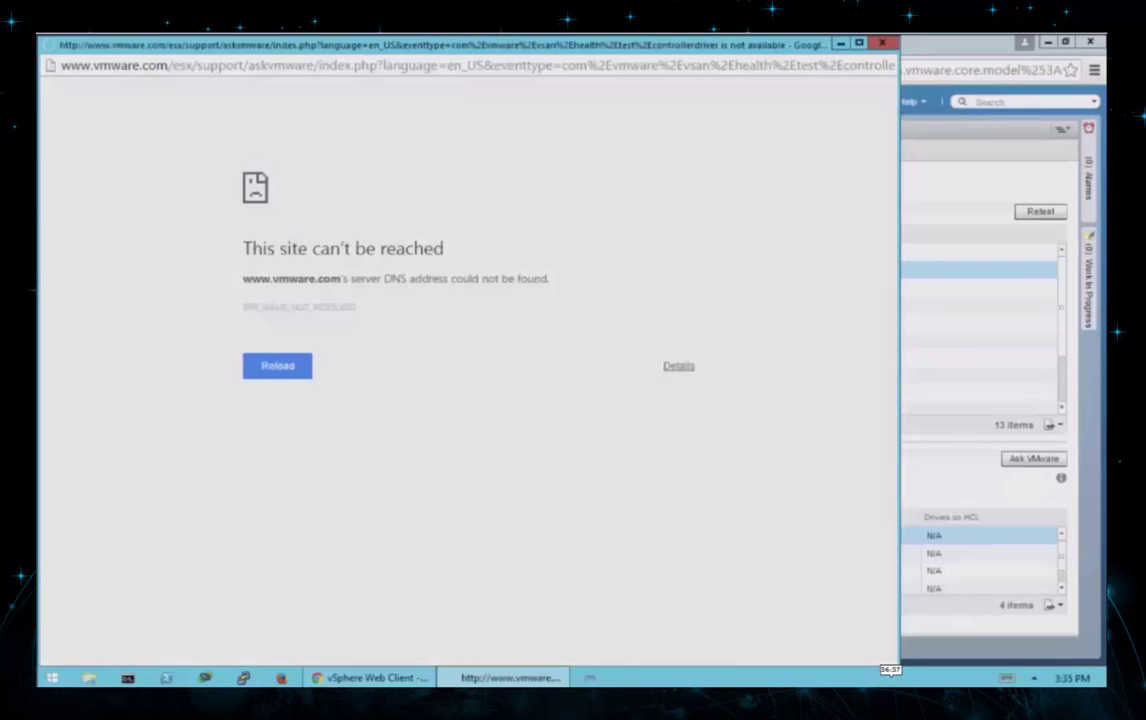
key("ctrl+w")
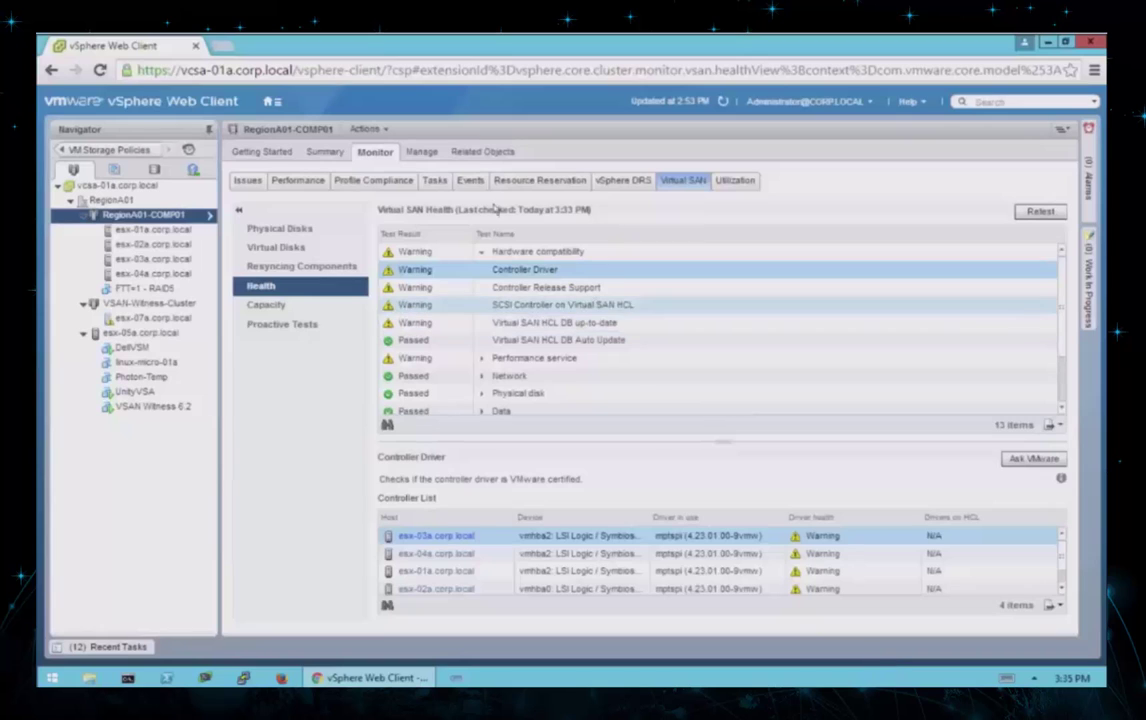
Turn on the Virtual SAN performance service for RegionA01-COMP01 with the Virtual SAN Default Storage Policy and check its recent task.
left_click(417, 153)
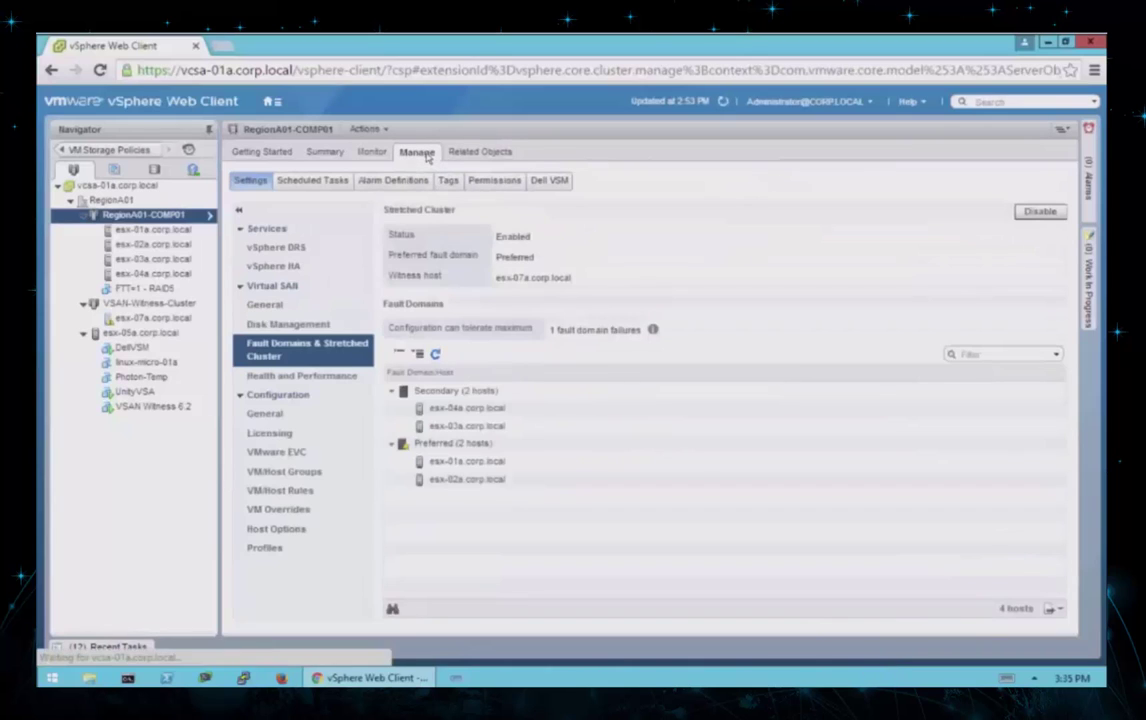
left_click(318, 377)
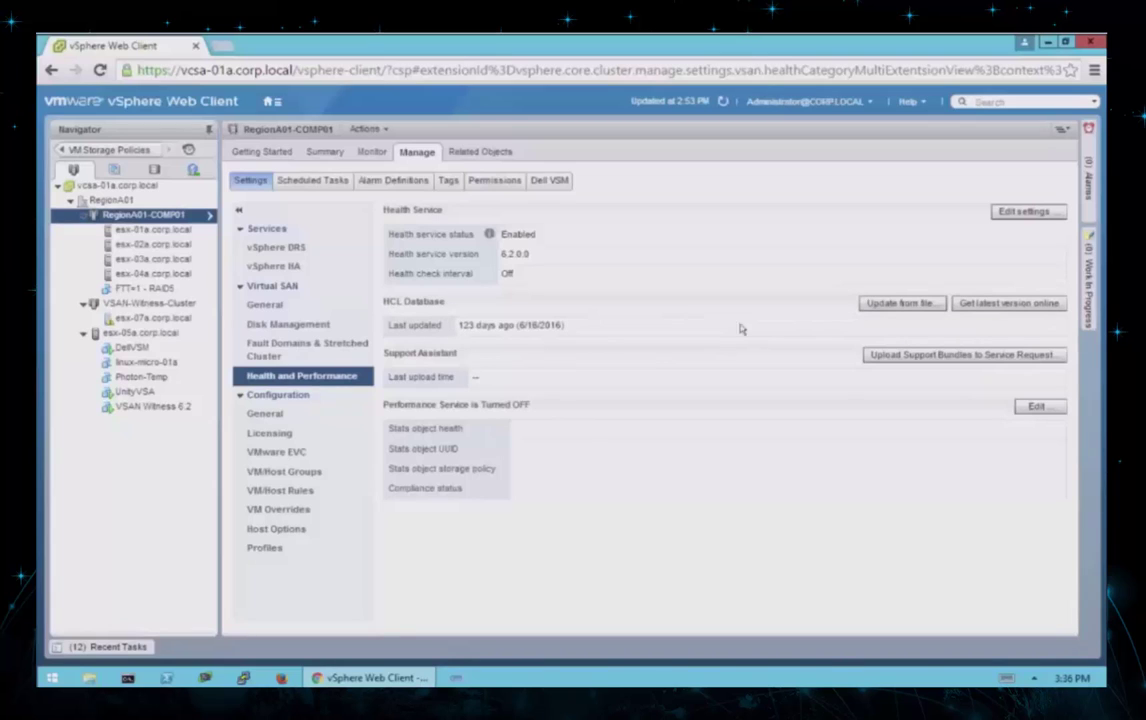
left_click(999, 309)
left_click(1050, 412)
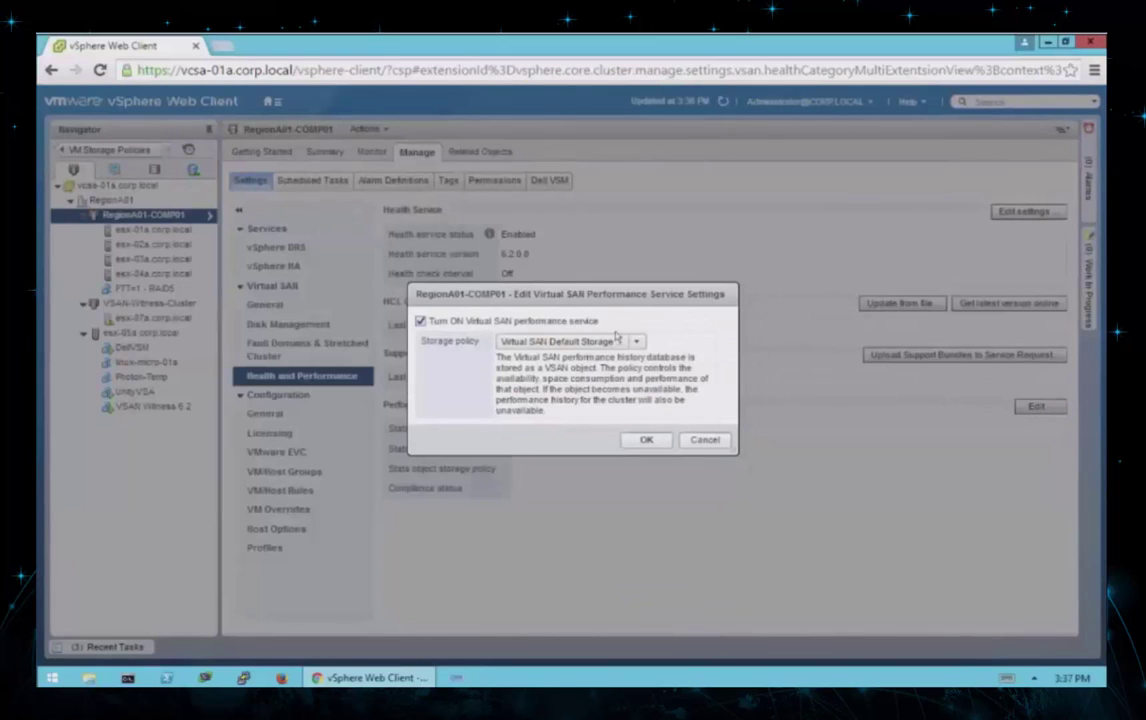
left_click(637, 342)
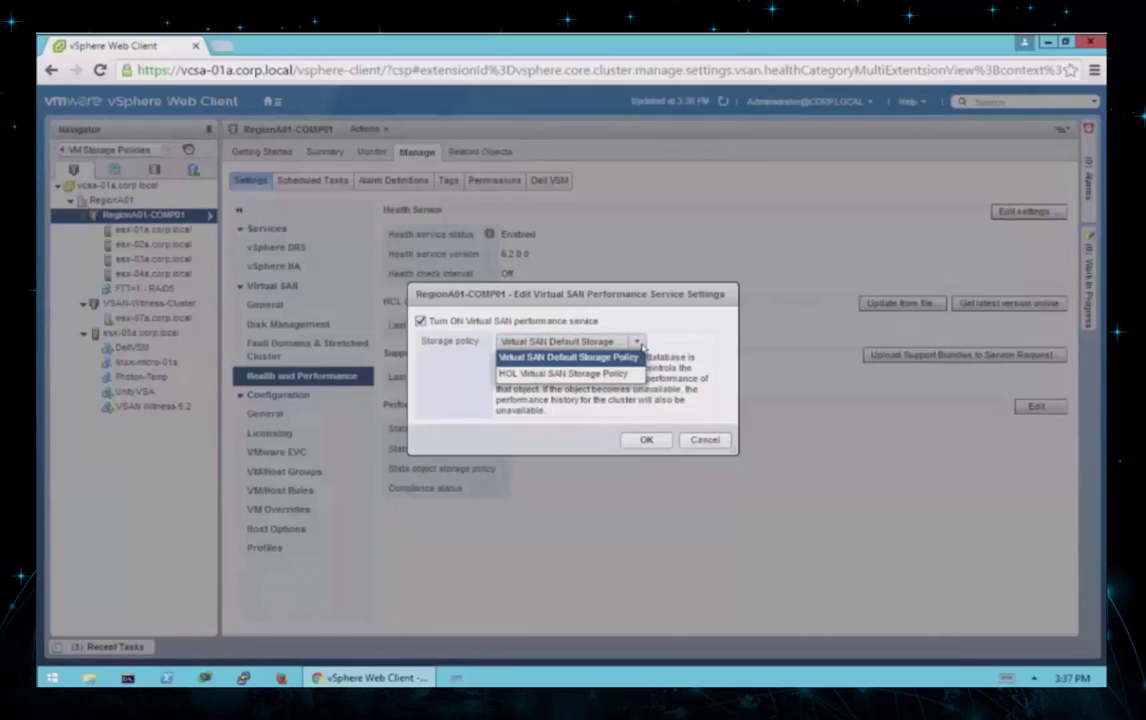
left_click(641, 347)
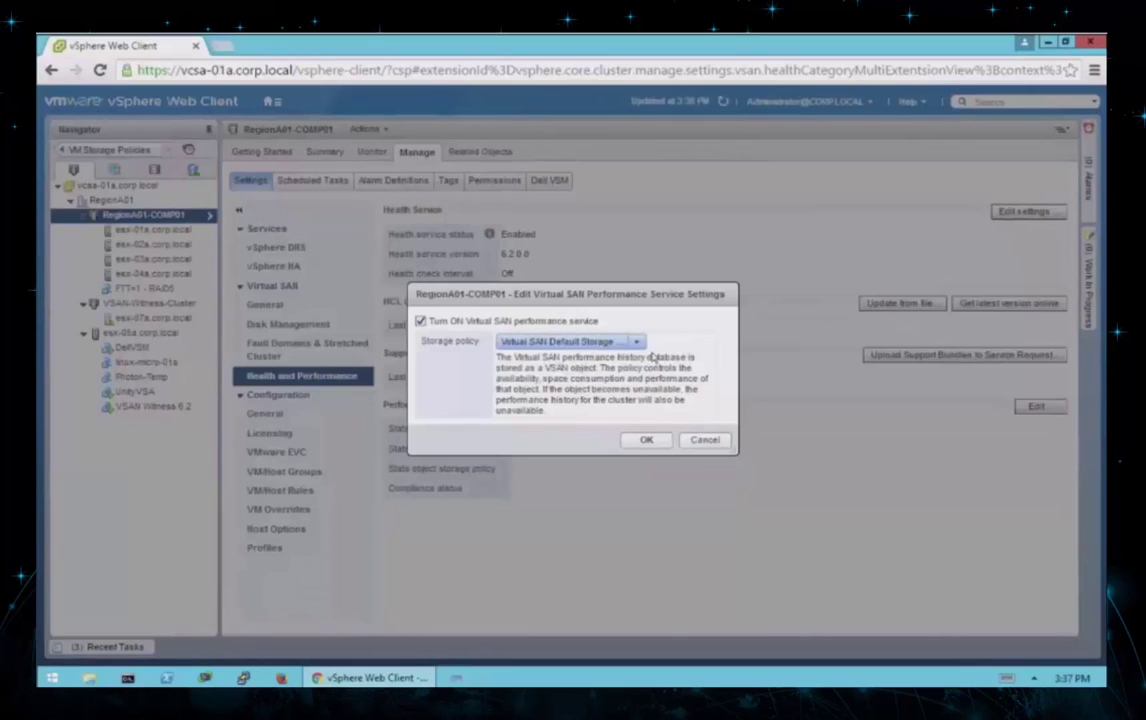
left_click(645, 441)
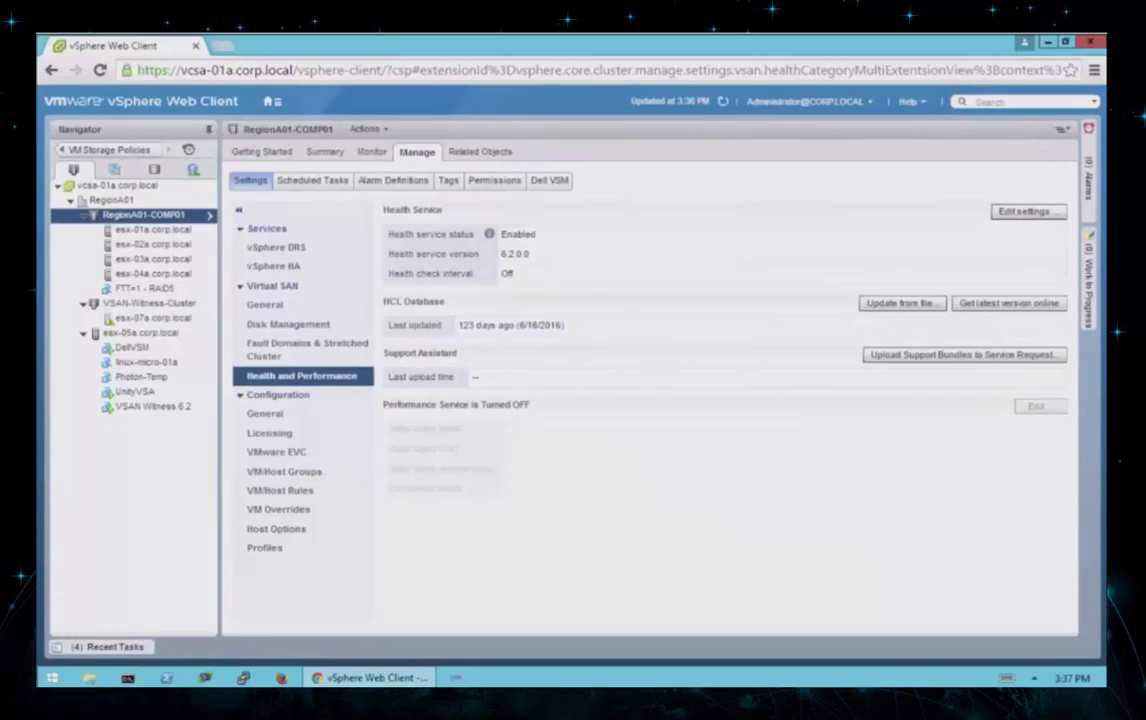
left_click(118, 648)
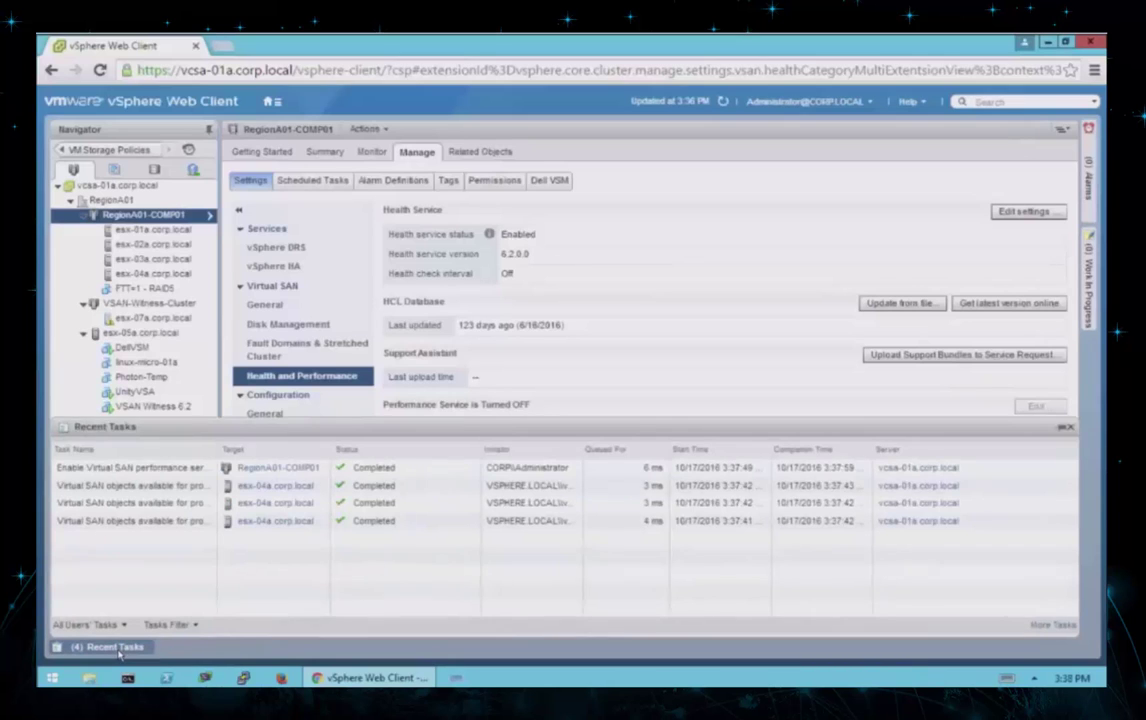
left_click(118, 648)
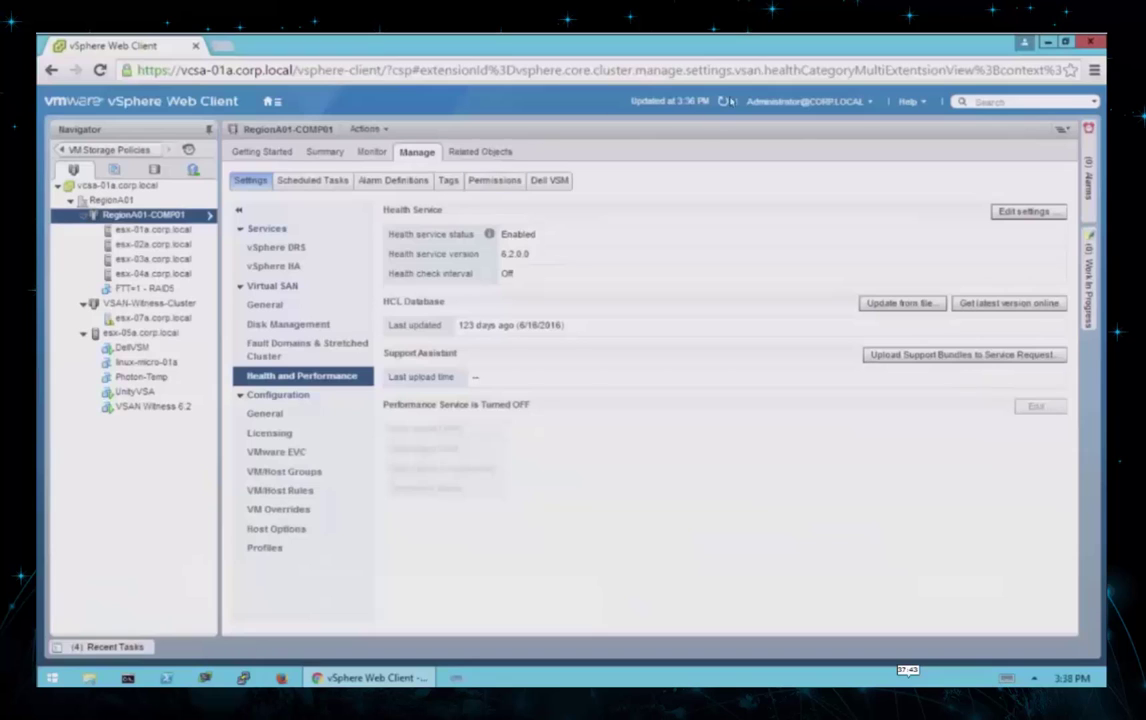
Refresh the performance service status and examine the Virtual SAN virtual machine consumption charts of RegionA01-COMP01 for the last 1 hour.
left_click(723, 101)
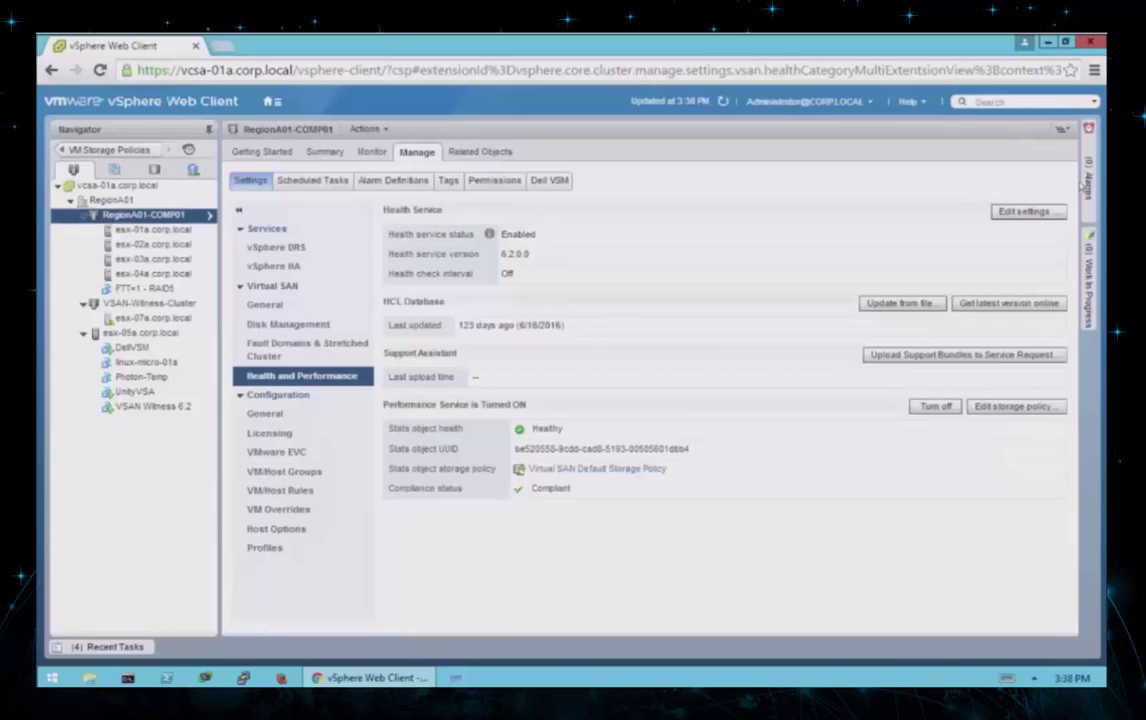
left_click(369, 153)
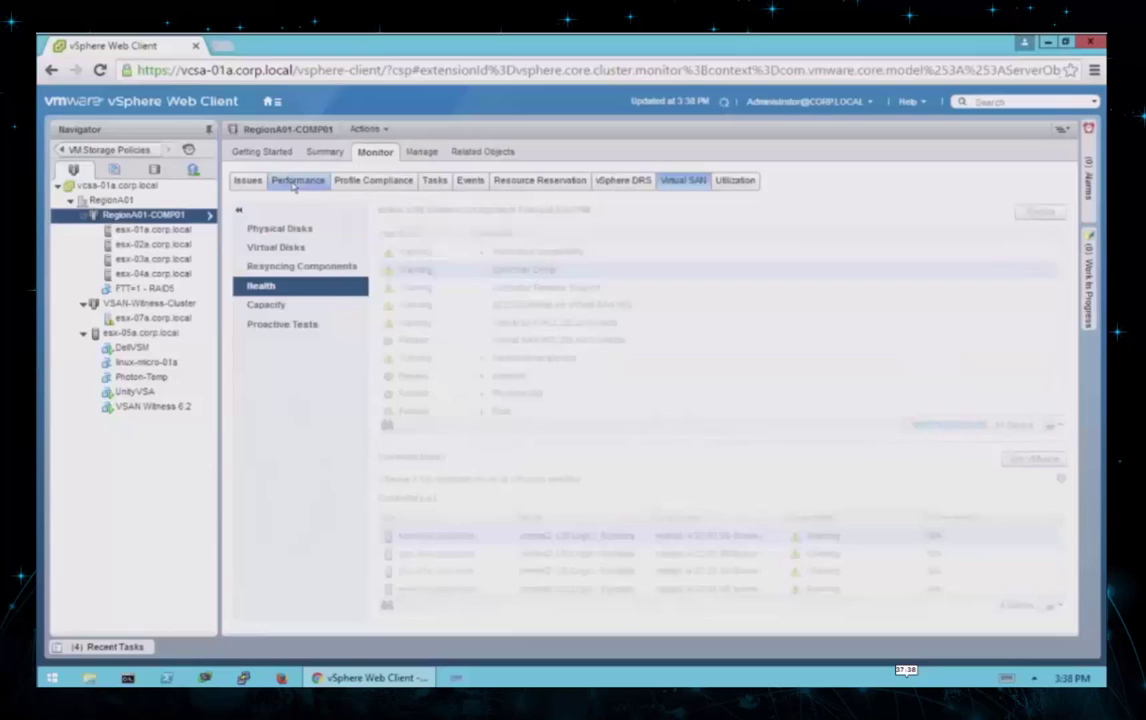
left_click(293, 182)
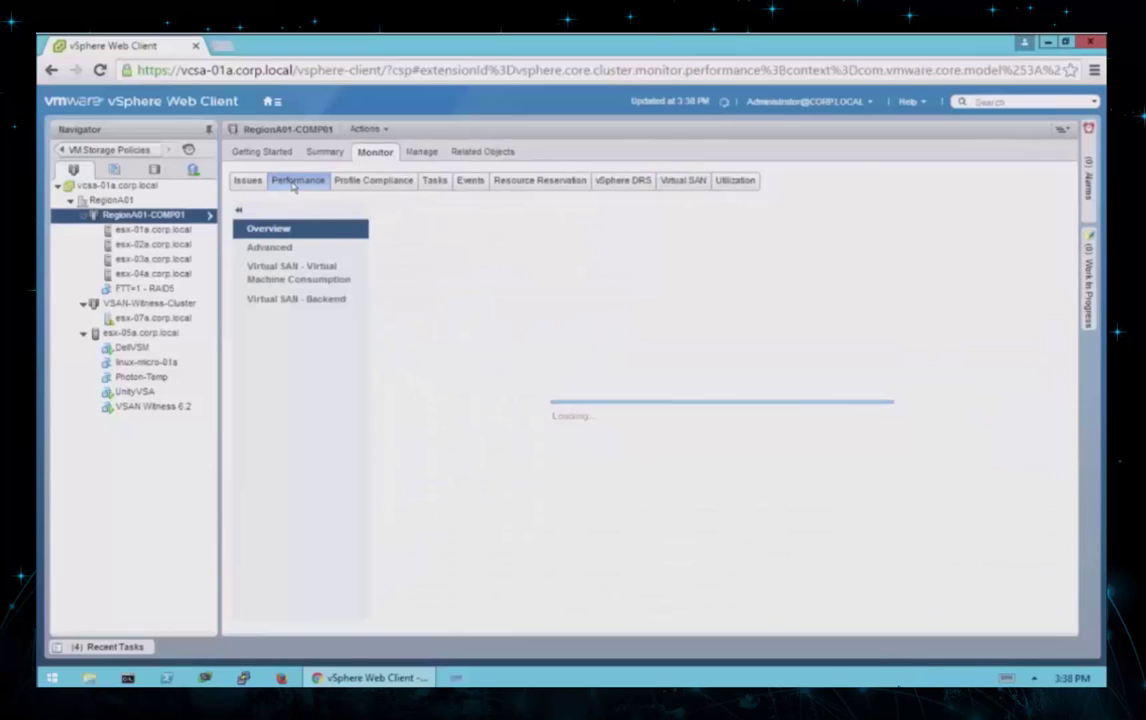
left_click(300, 279)
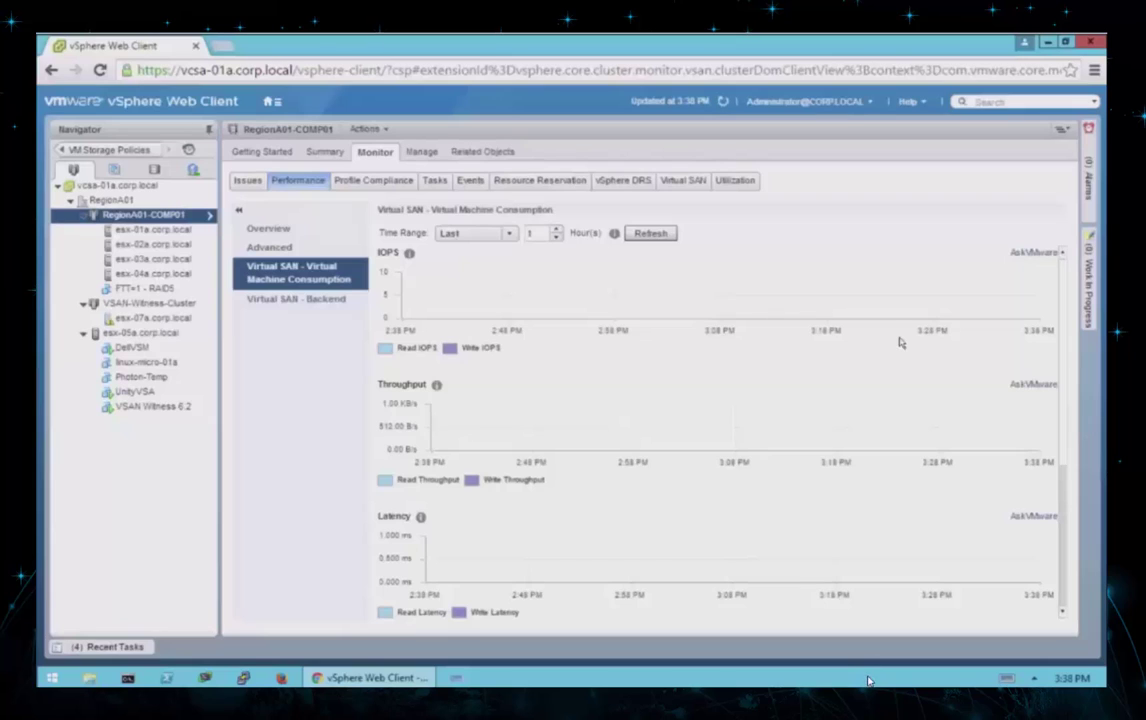
left_click(556, 238)
left_click(652, 234)
scroll(1068, 290, "down", 4)
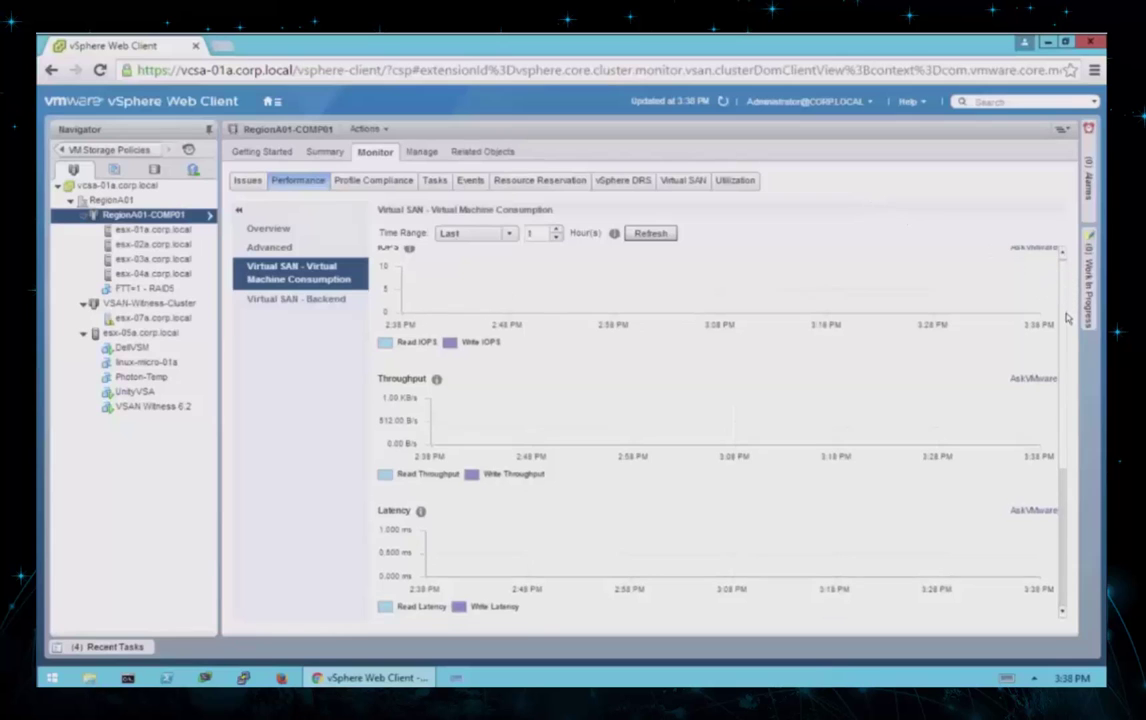
scroll(1072, 405, "down", 1)
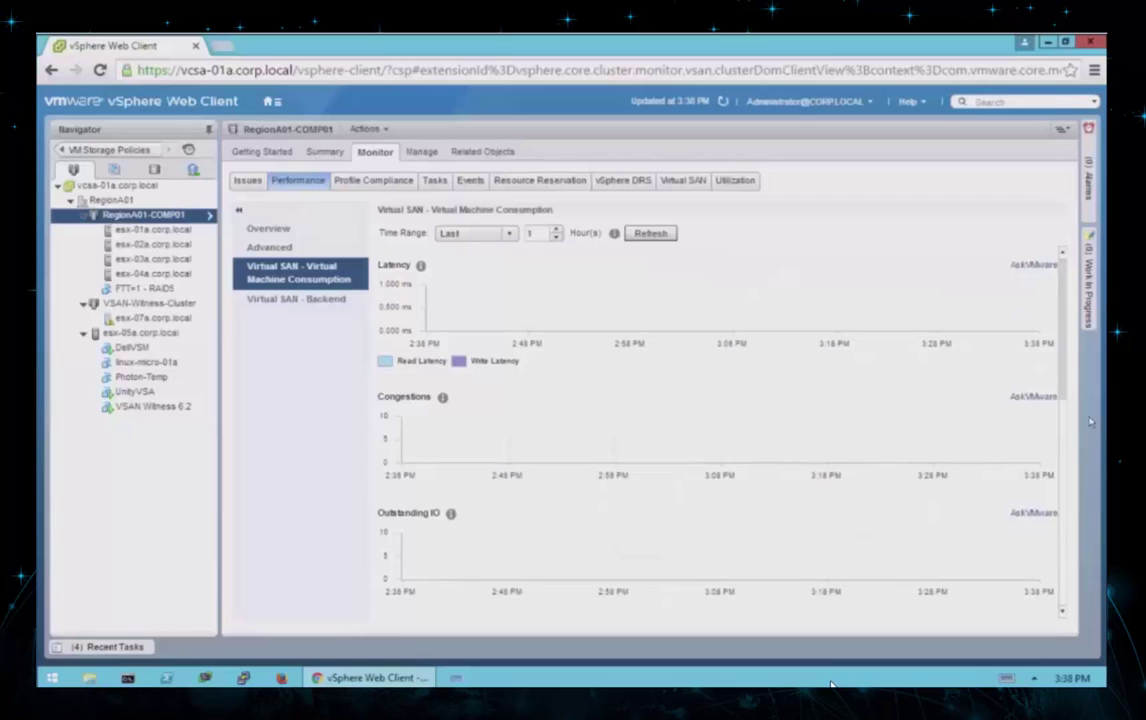
scroll(1090, 421, "up", 4)
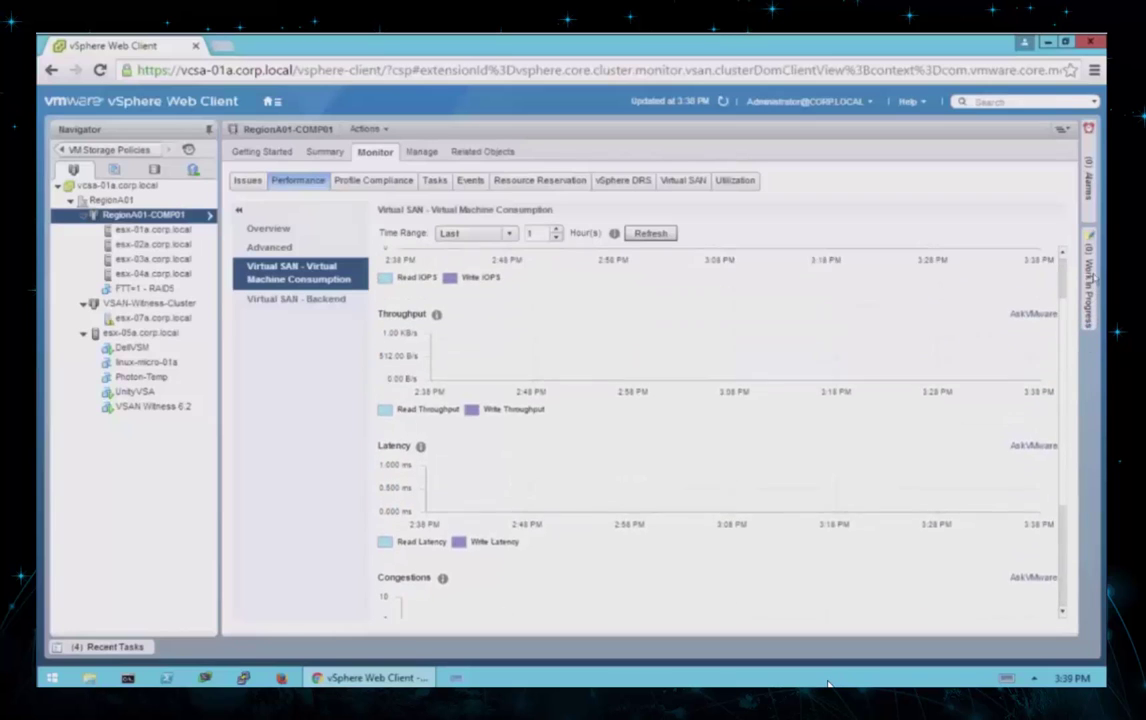
scroll(1094, 279, "up", 2)
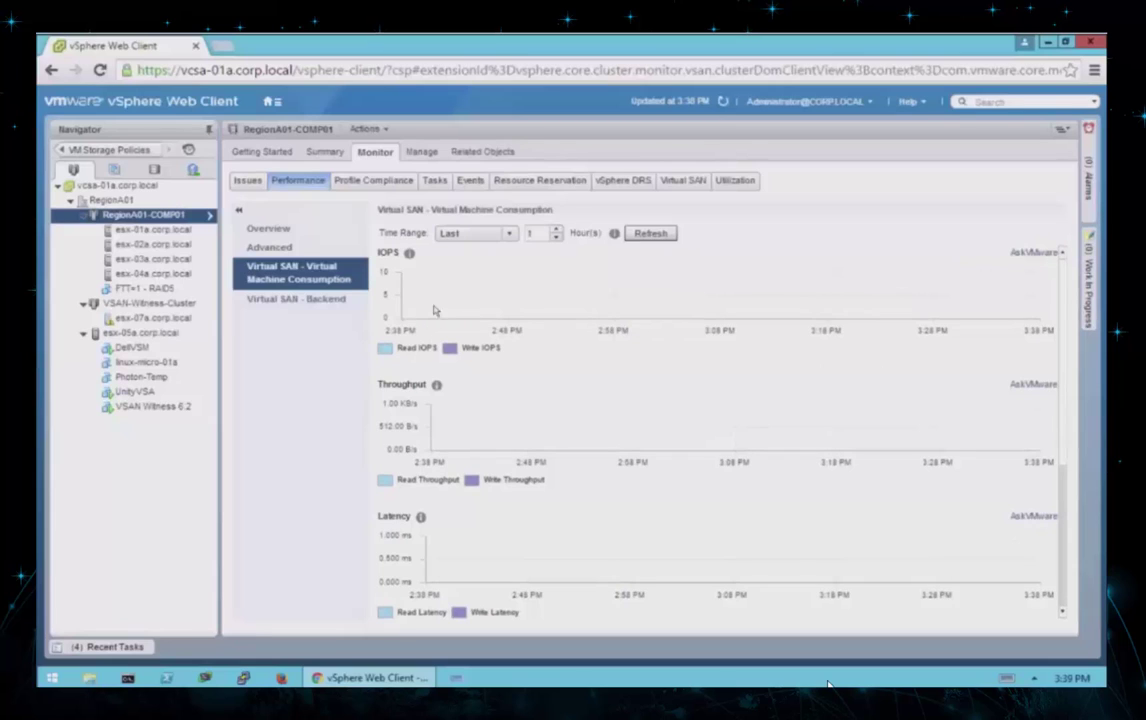
Examine the Virtual SAN backend performance charts of RegionA01-COMP01, from IOPS and throughput through latency and congestions.
left_click(322, 302)
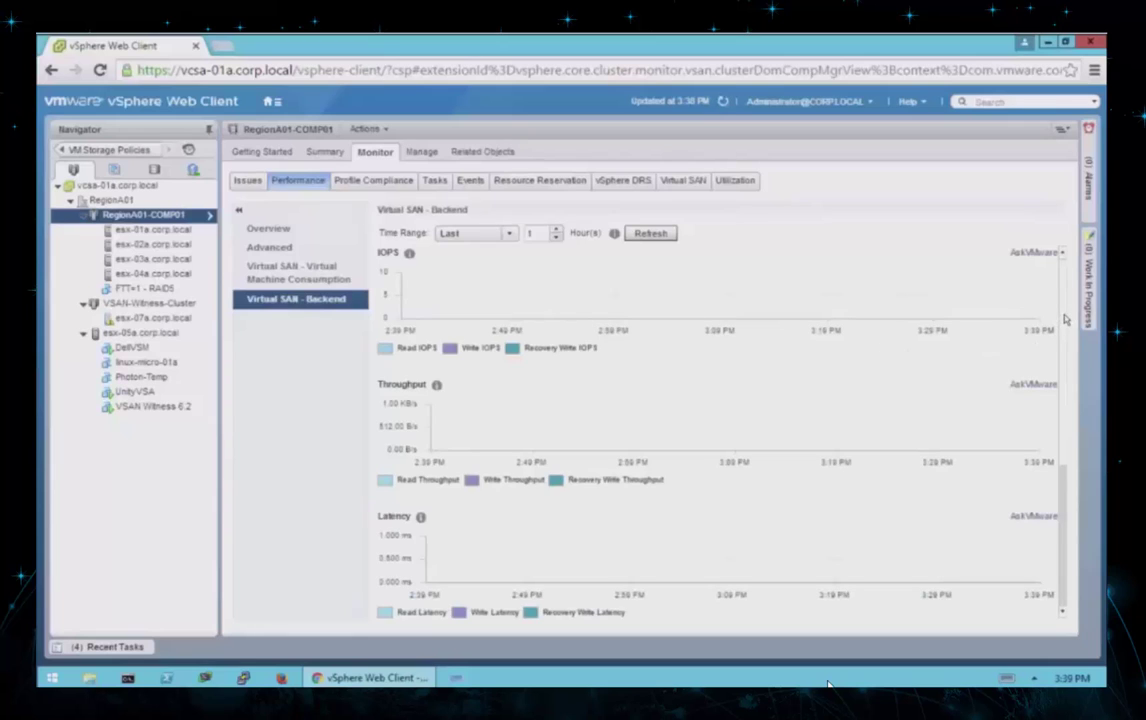
scroll(1062, 325, "down", 3)
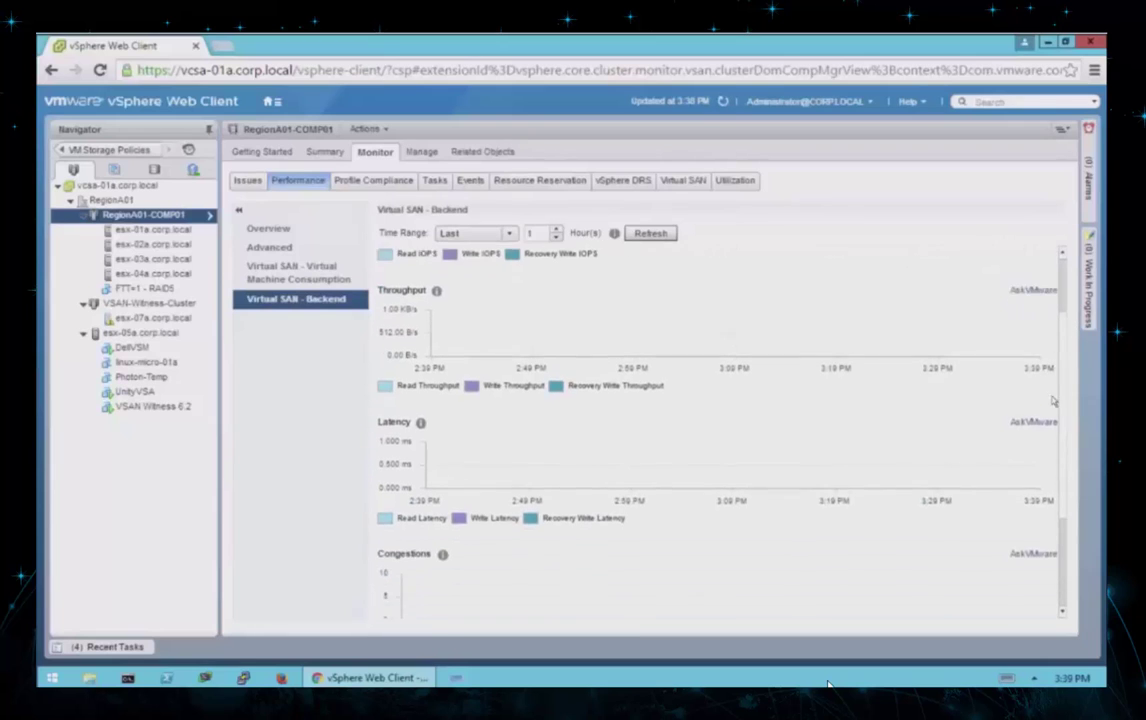
scroll(1051, 437, "down", 2)
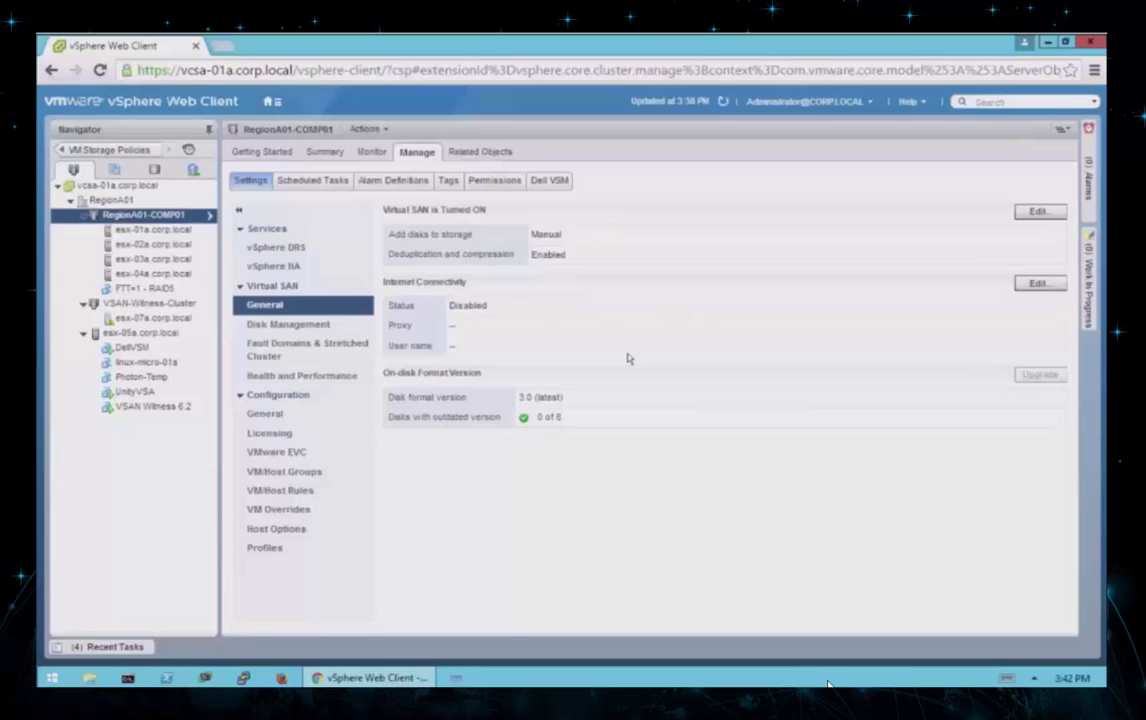
Review the cluster's on-disk format version, the witness host esx-07a.corp.local disk group, the stretched cluster fault domains, and the health and performance settings.
left_click_drag(520, 403, 574, 401)
left_click_drag(564, 420, 538, 421)
left_click(311, 325)
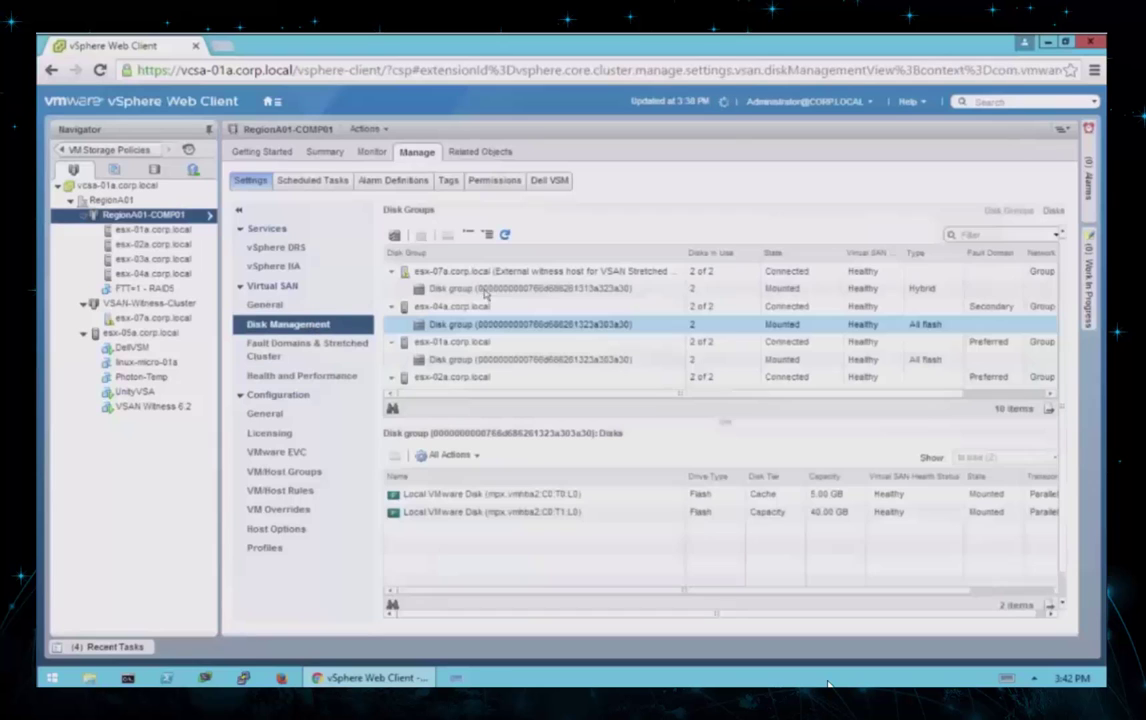
left_click(537, 289)
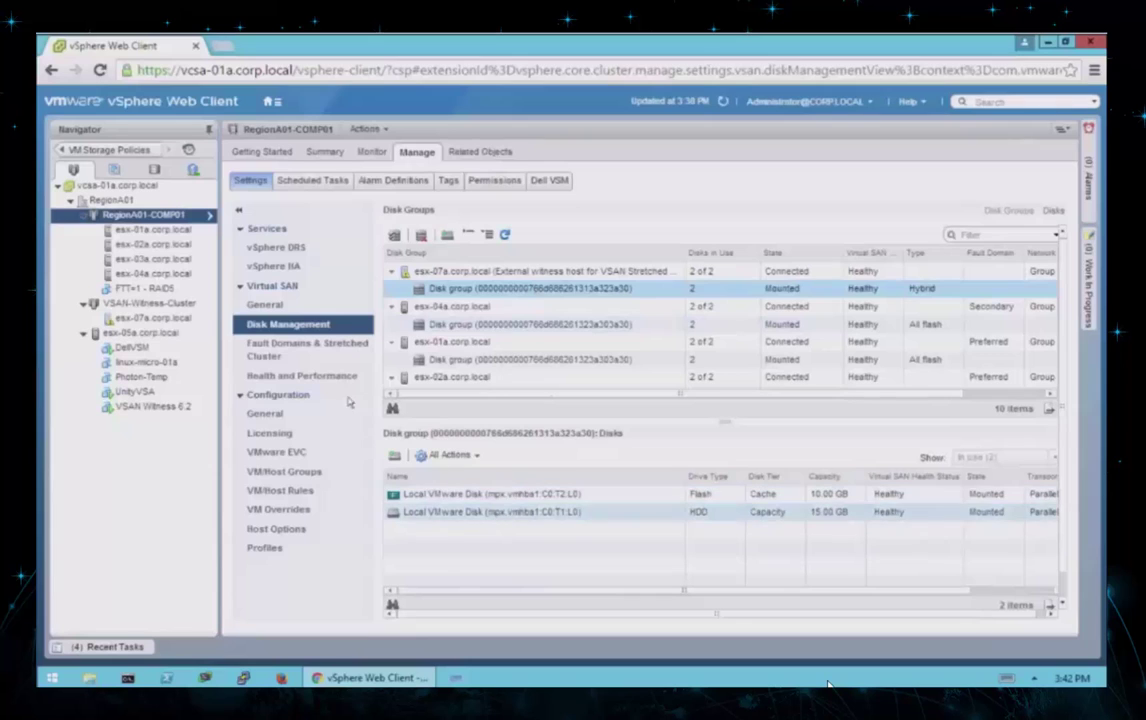
left_click(318, 345)
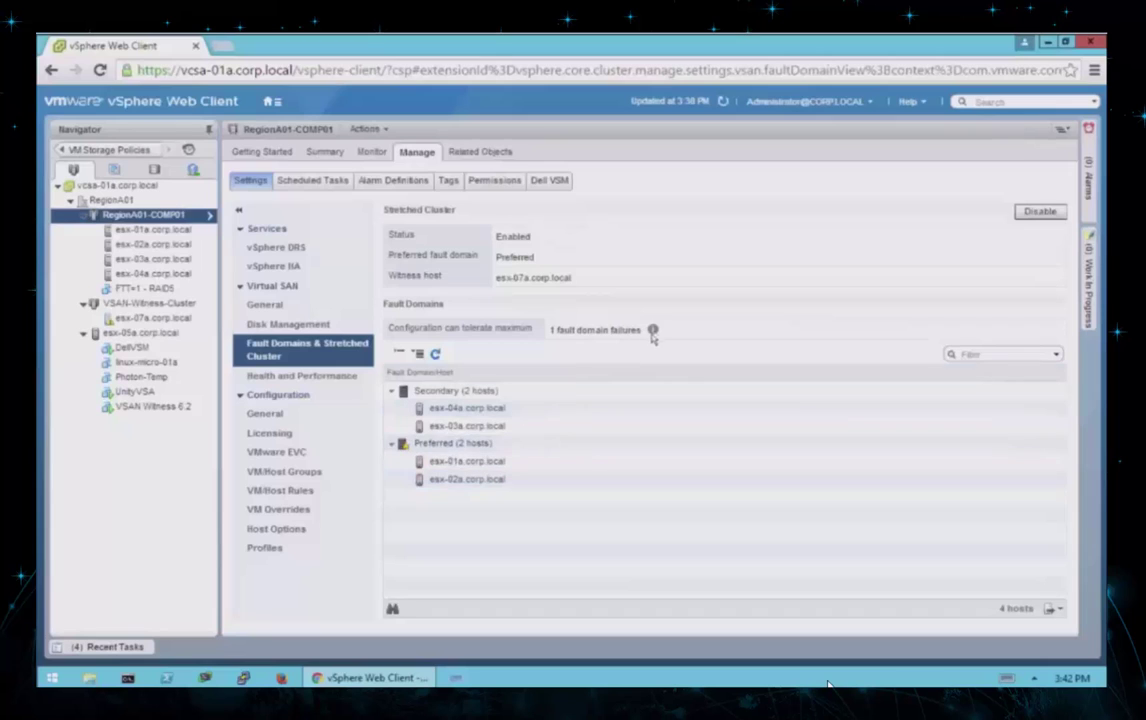
left_click(323, 377)
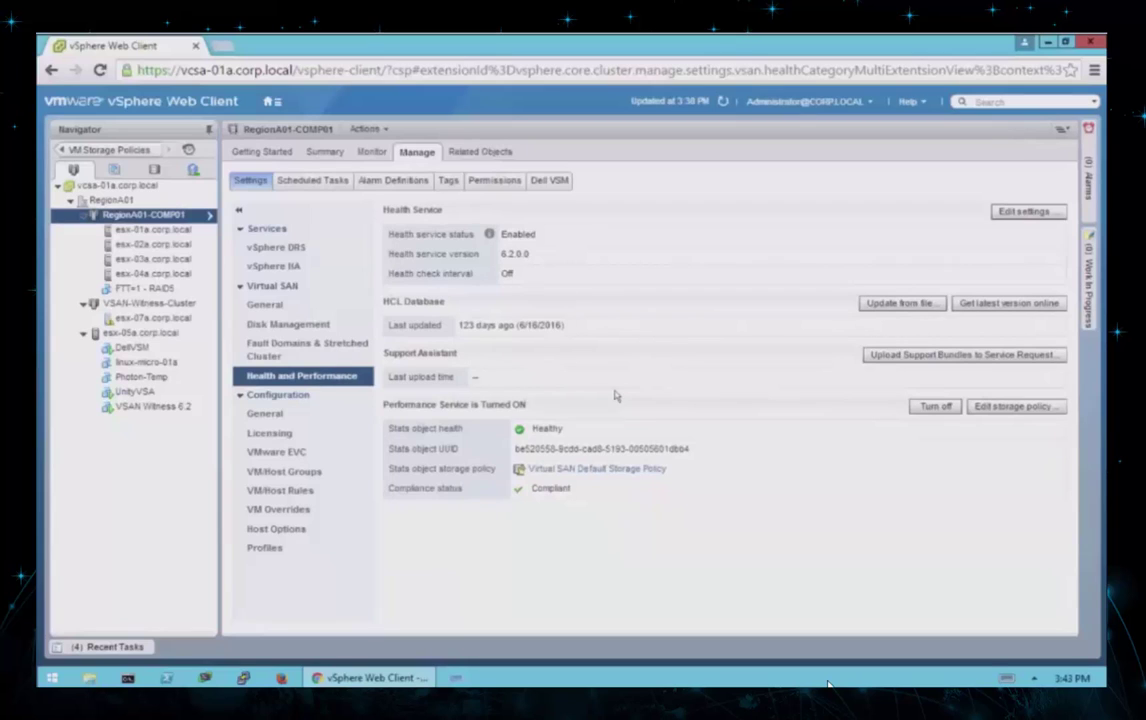
Review the Virtual SAN physical disks, the virtual disks of FTT=1 - RAID5, resyncing components, health results and capacity of RegionA01-COMP01.
left_click(373, 153)
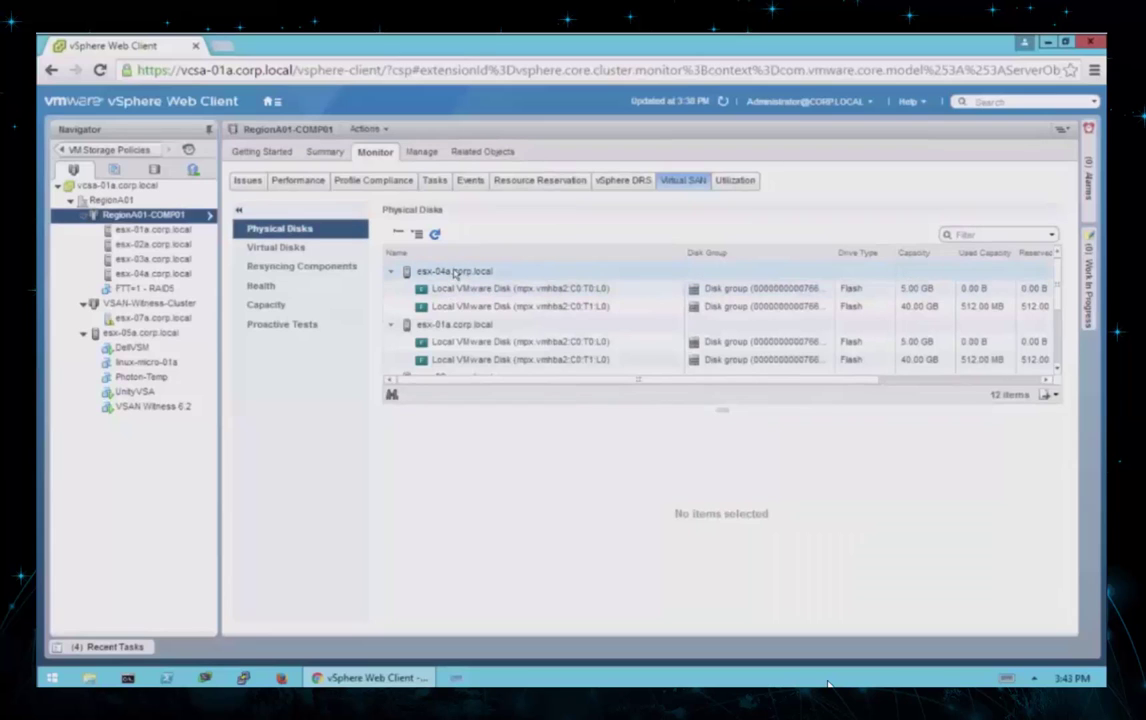
left_click(280, 248)
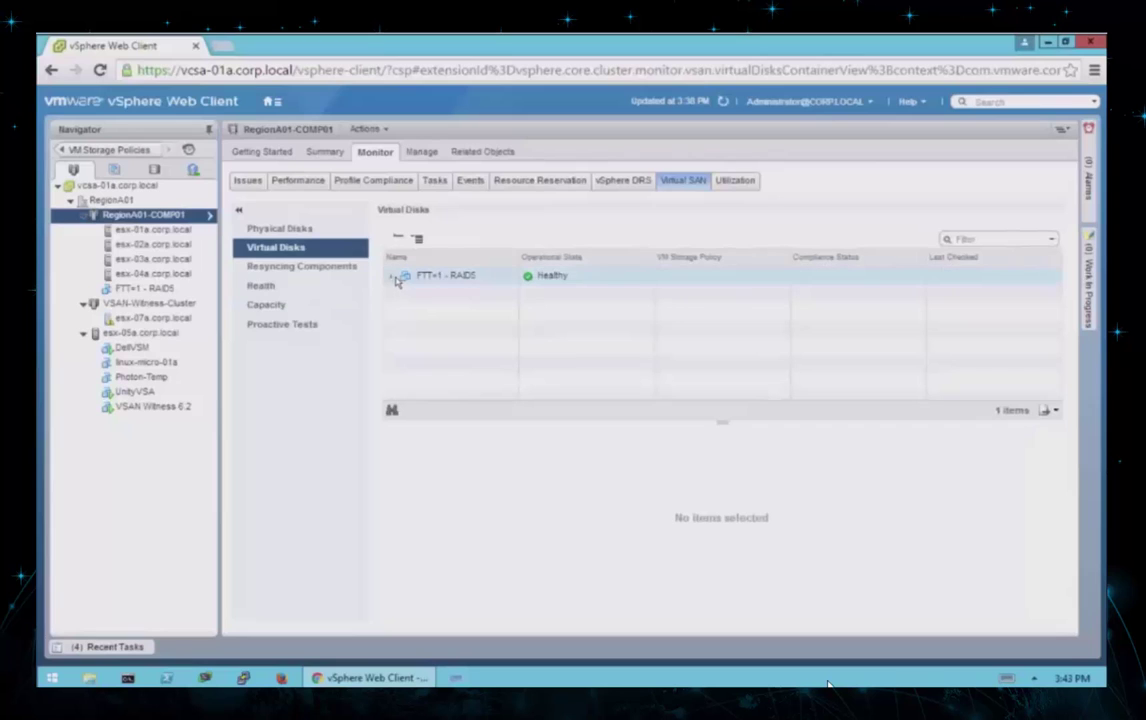
left_click(392, 278)
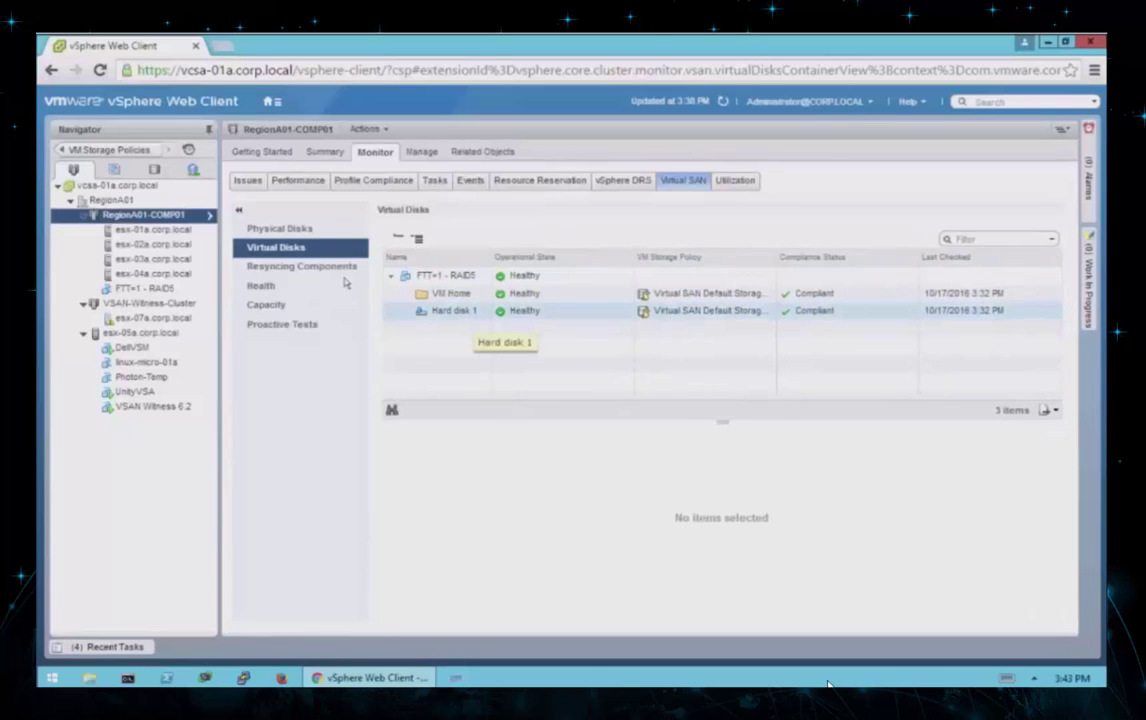
left_click(333, 270)
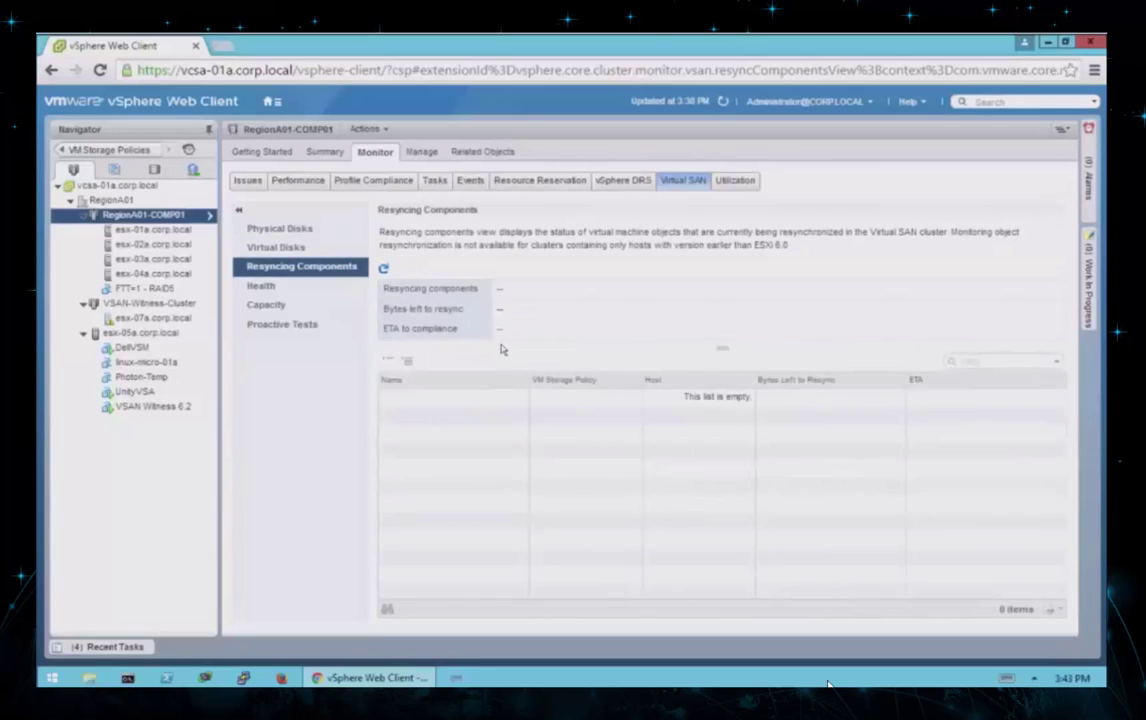
left_click(262, 286)
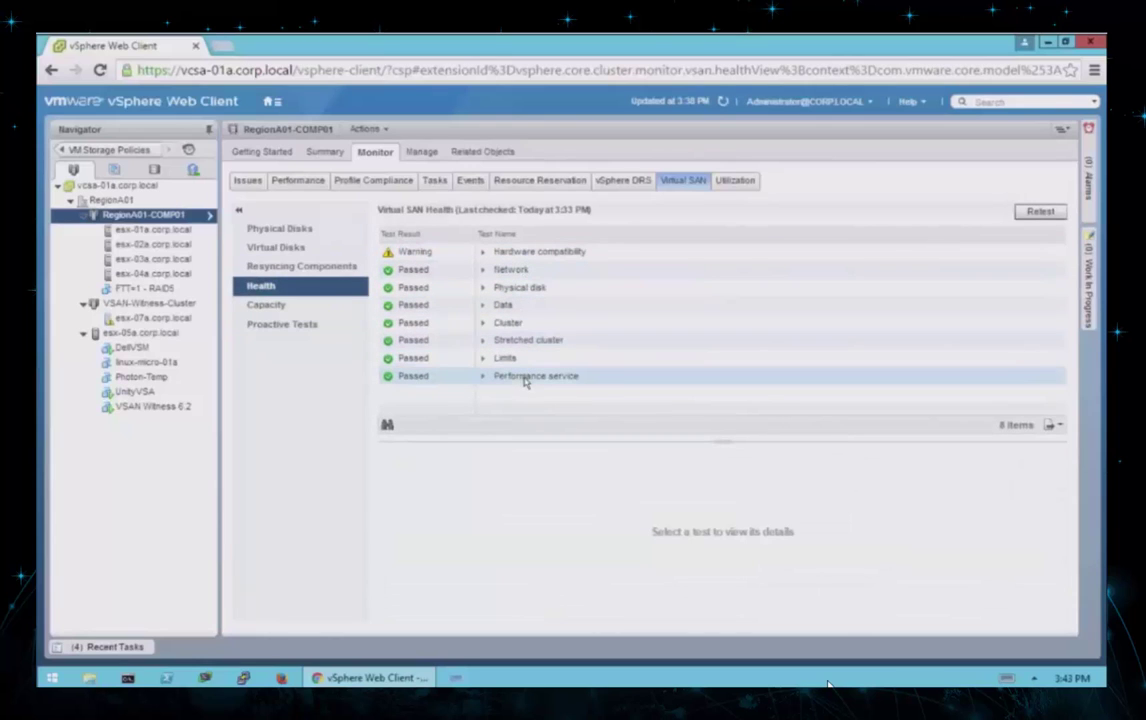
left_click(274, 305)
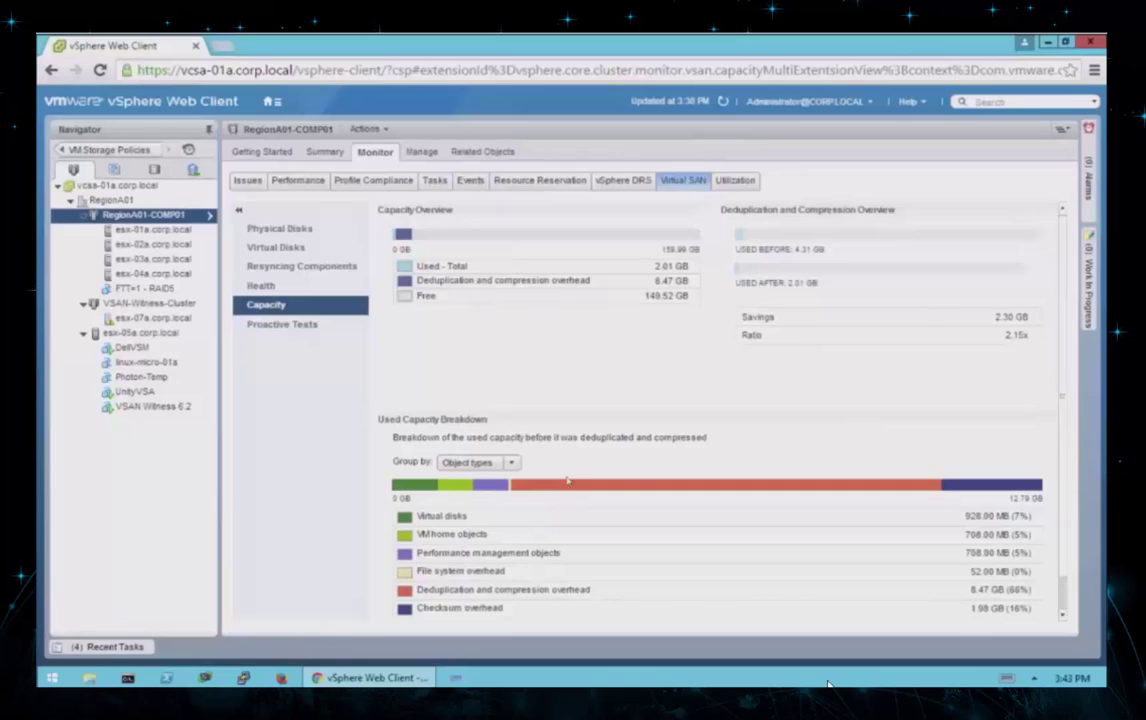
Run the proactive VM creation test on RegionA01-COMP01, check its recent tasks, and run the multicast performance test.
left_click(288, 323)
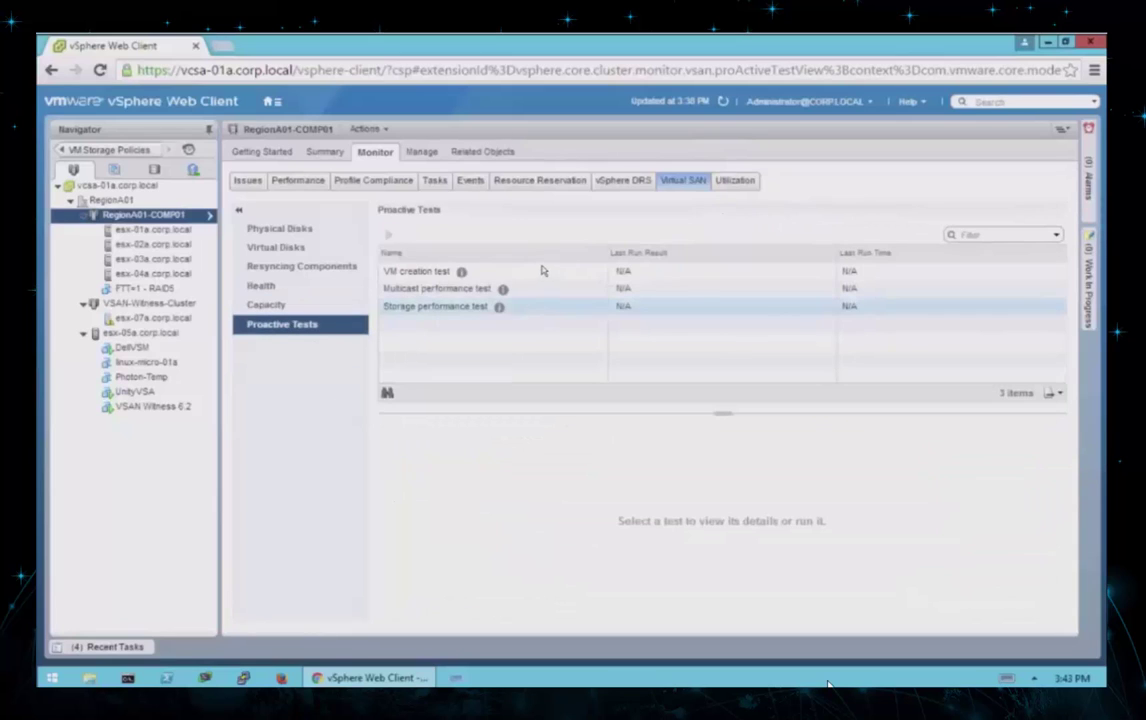
left_click(540, 275)
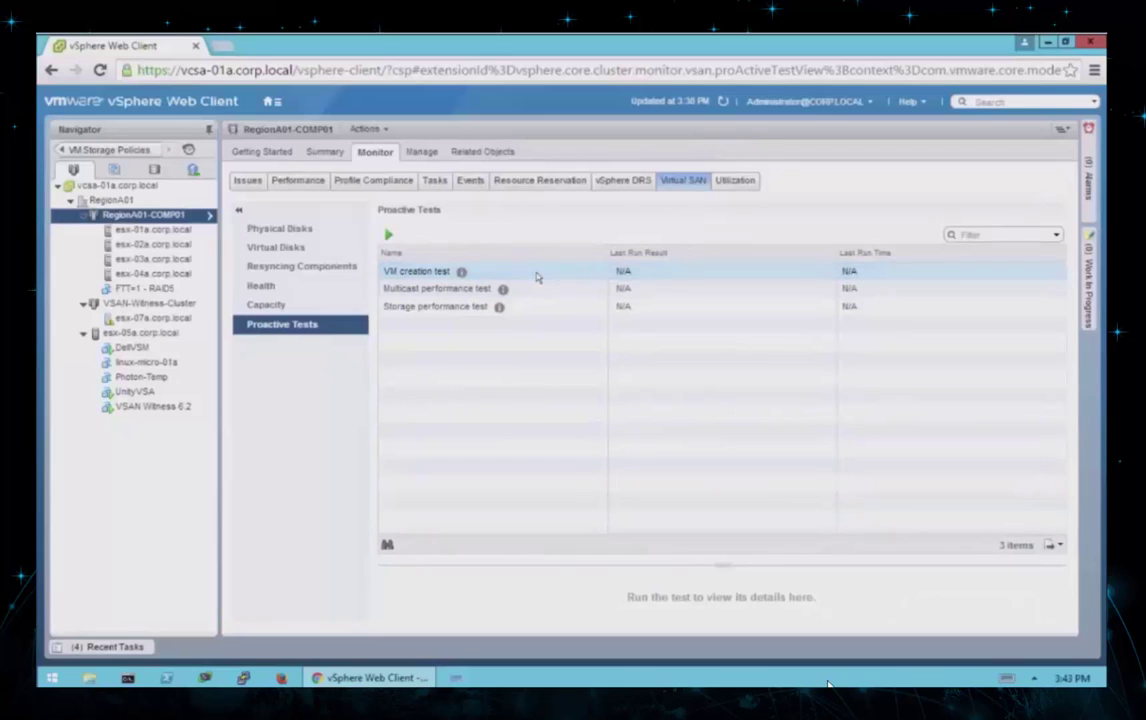
left_click(389, 236)
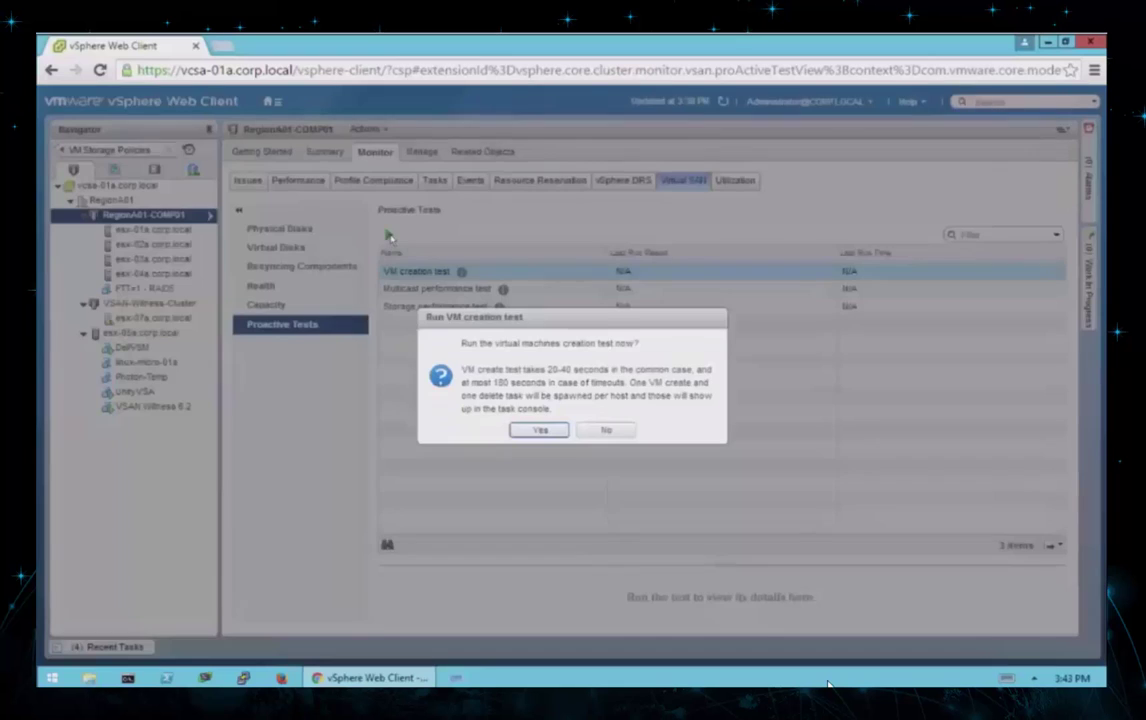
left_click(545, 432)
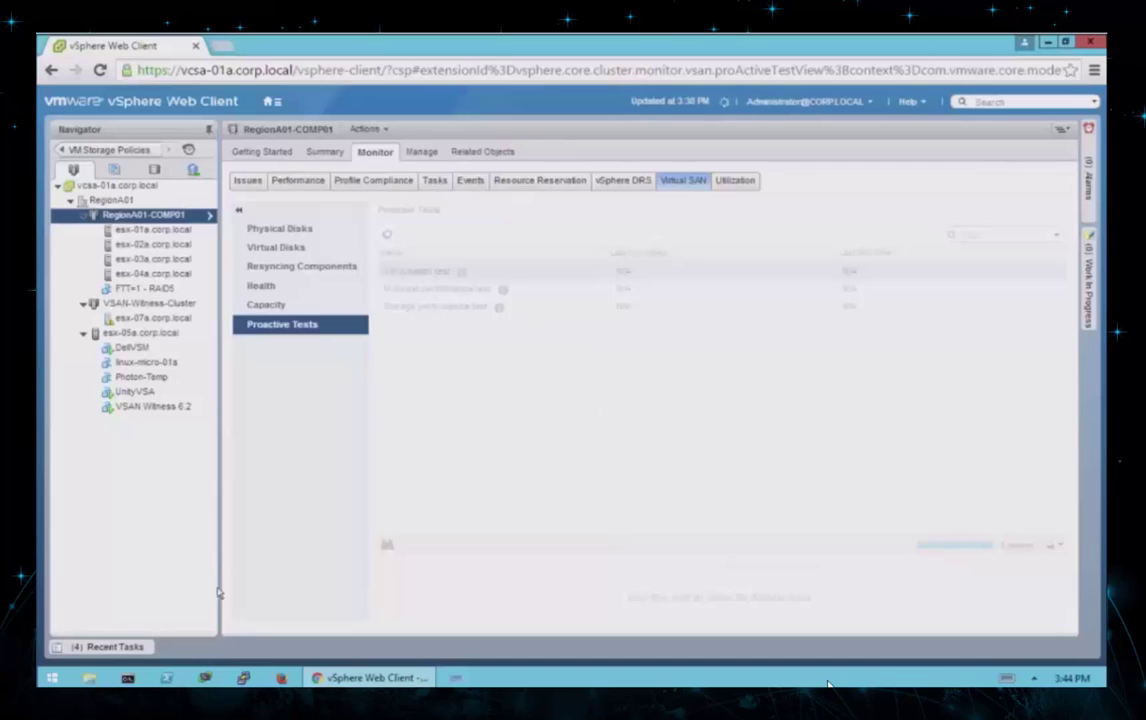
left_click(120, 647)
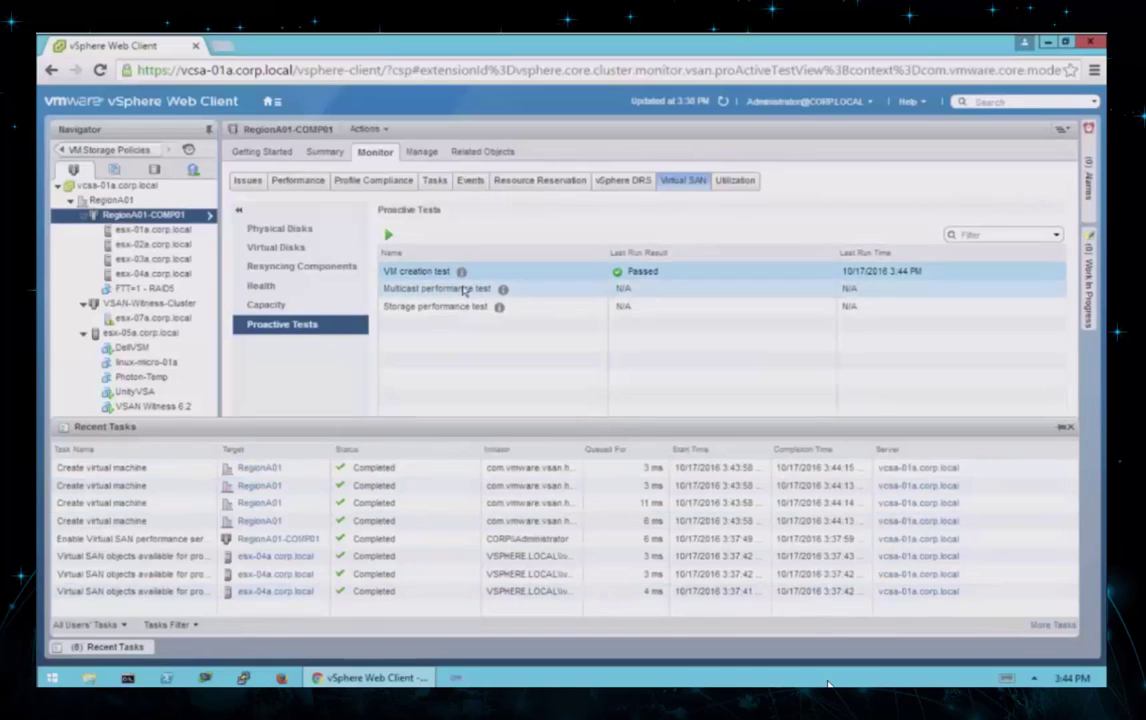
left_click(462, 289)
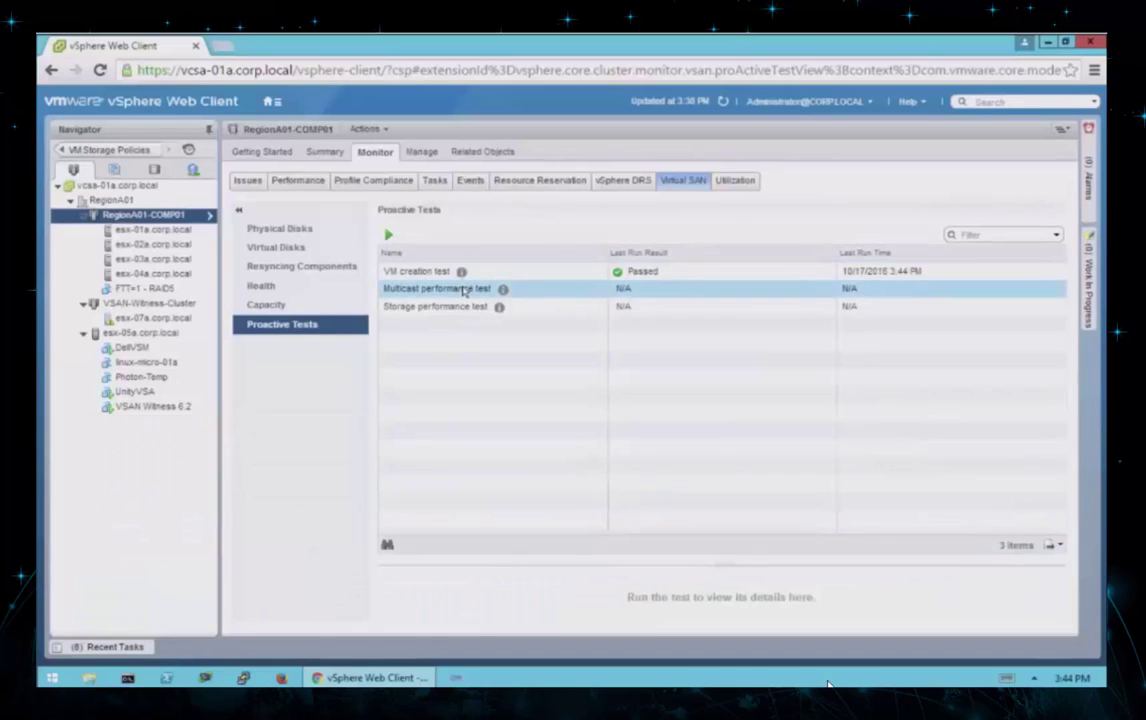
left_click(389, 235)
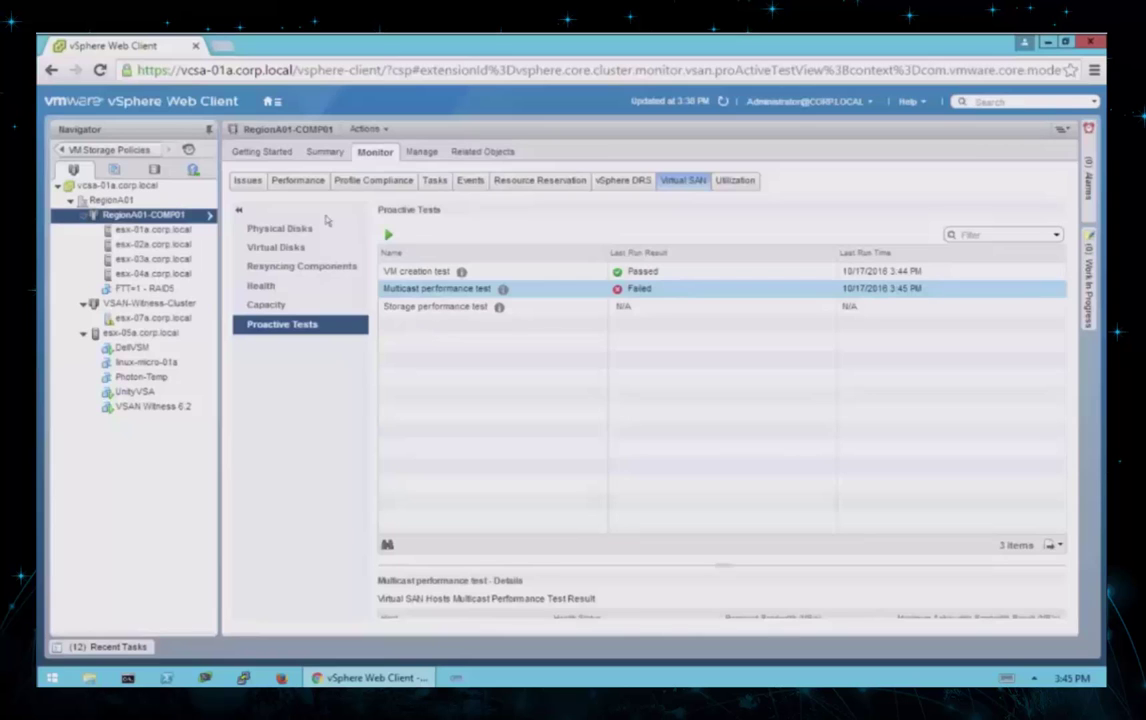
View the summary of the RegionA01-VSAN-COMP01 datastore along with its issues, triggered alarms and space performance charts.
left_click(153, 170)
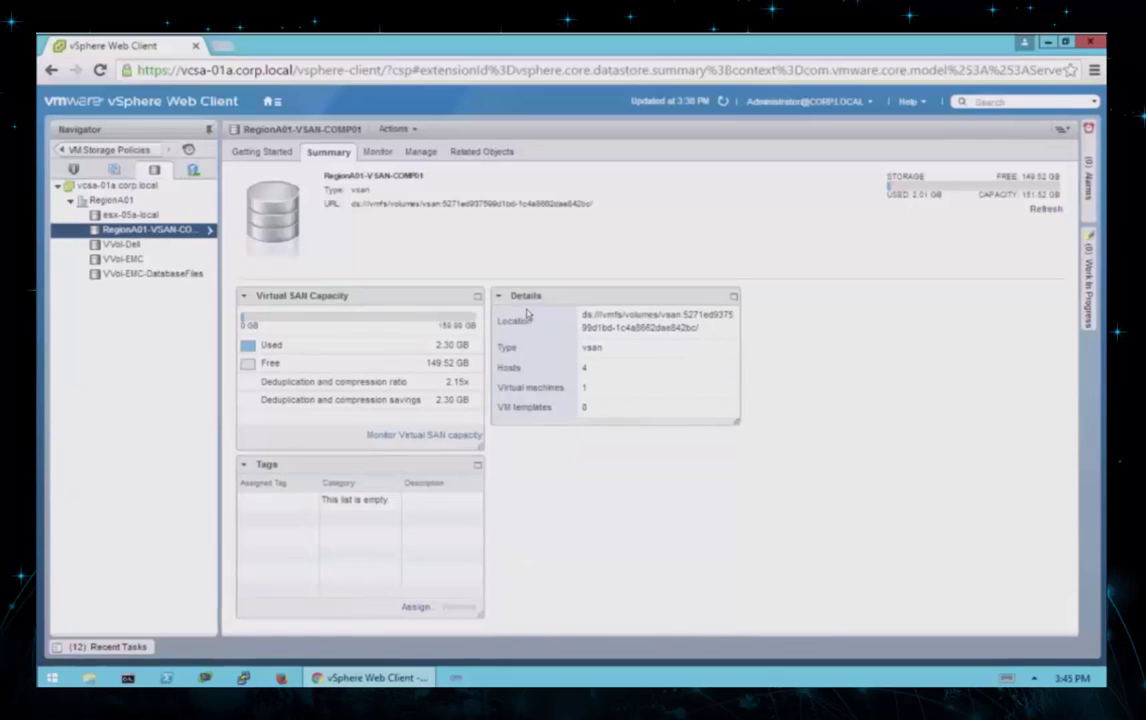
left_click(376, 152)
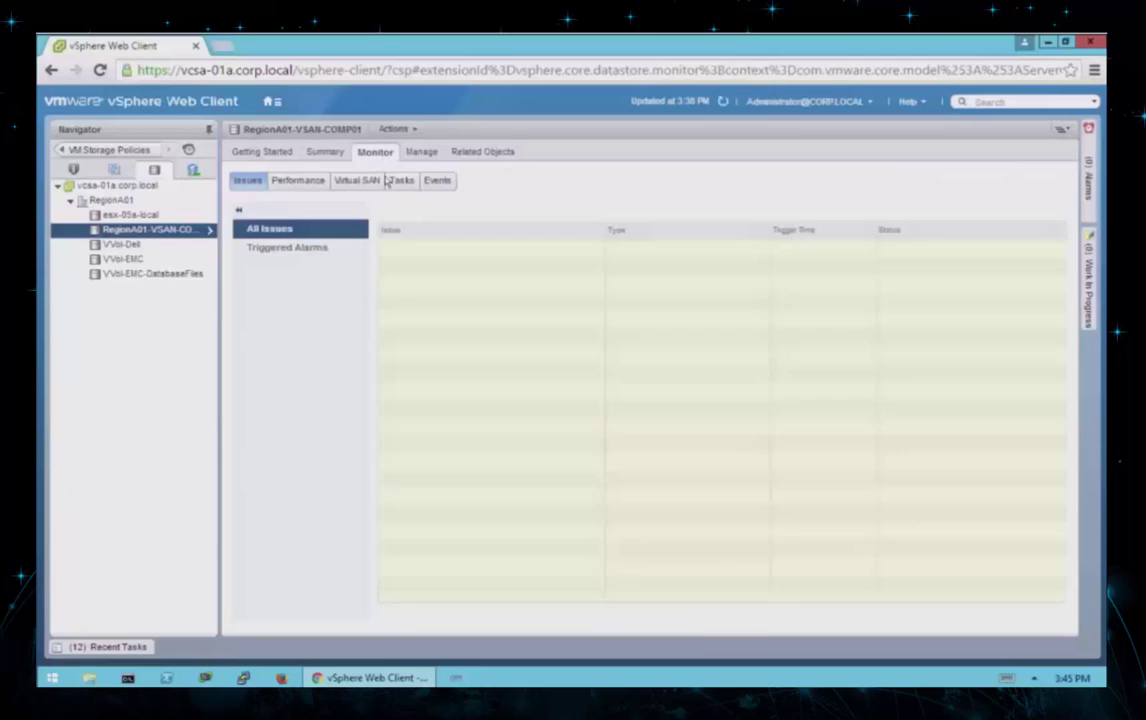
left_click(323, 250)
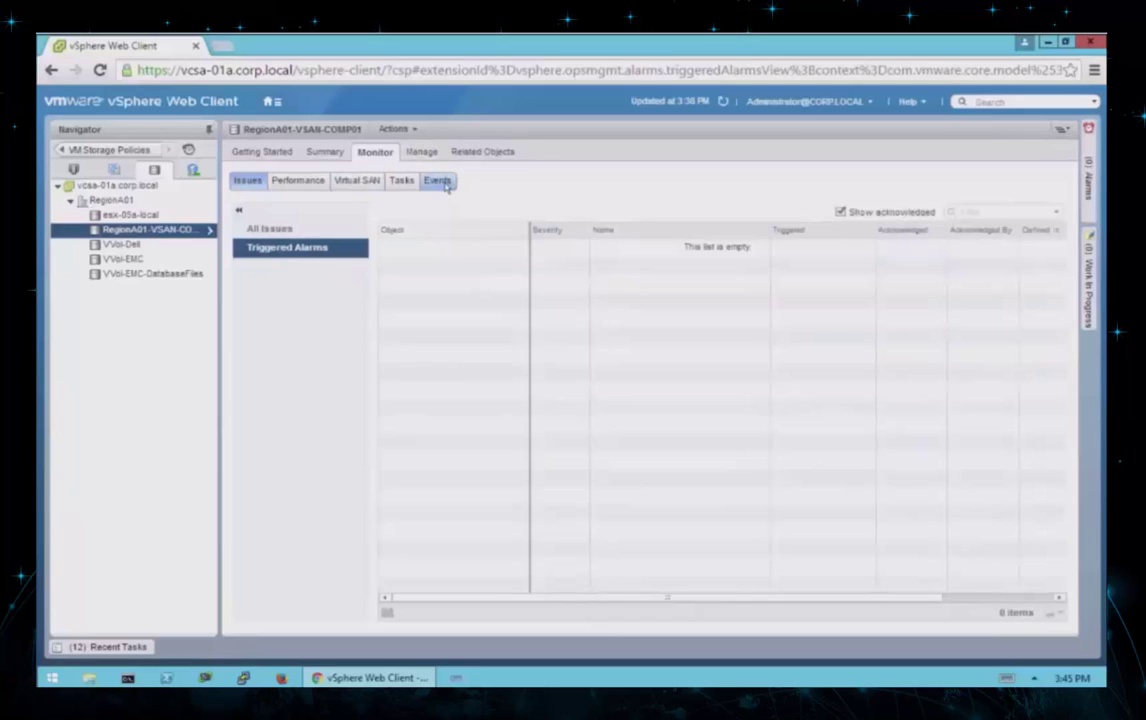
left_click(300, 181)
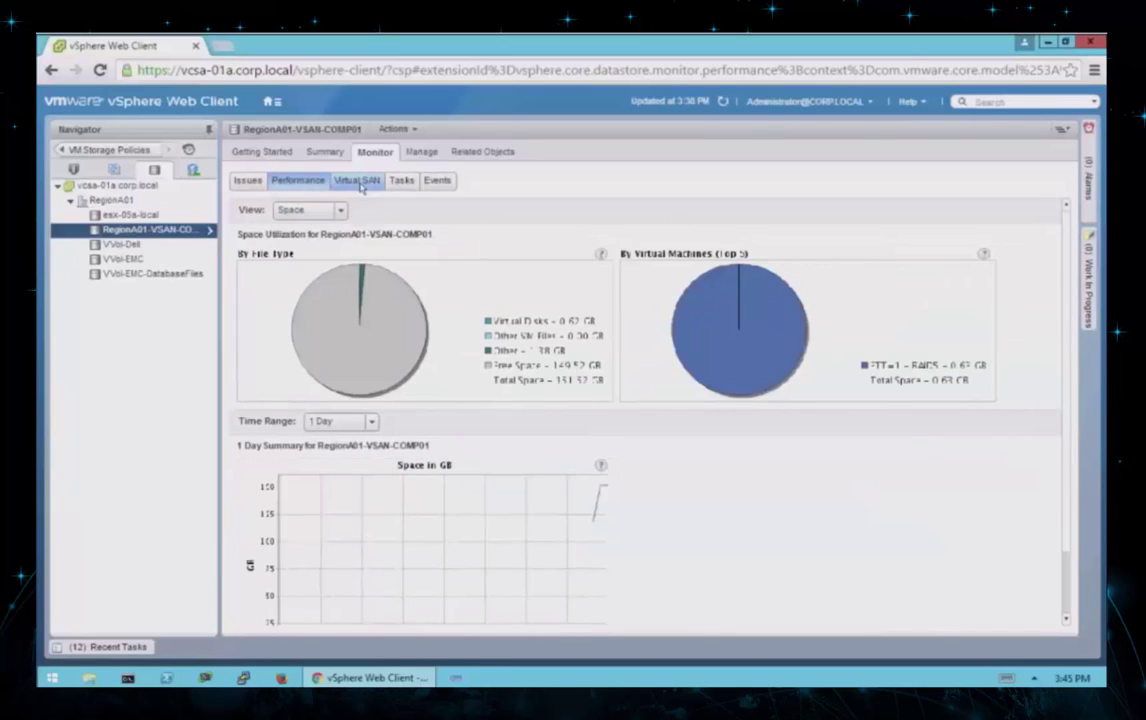
View the general settings and capacity details of the RegionA01-VSAN-COMP01 datastore, and open its device backing.
left_click(416, 152)
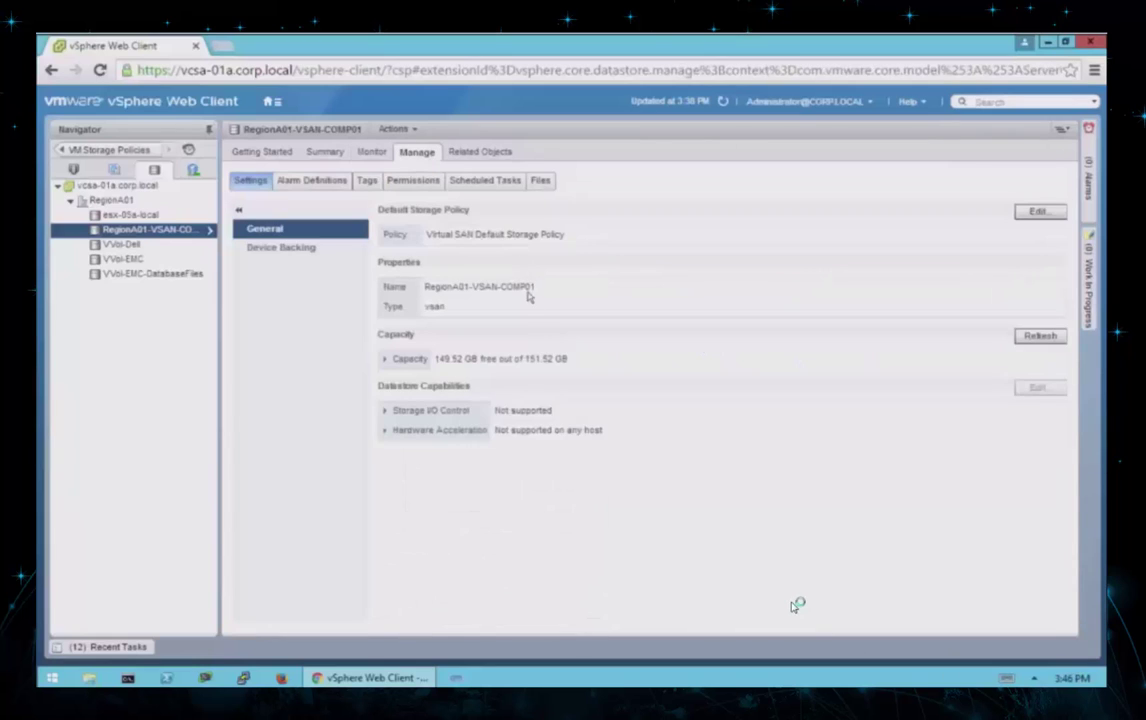
left_click(385, 360)
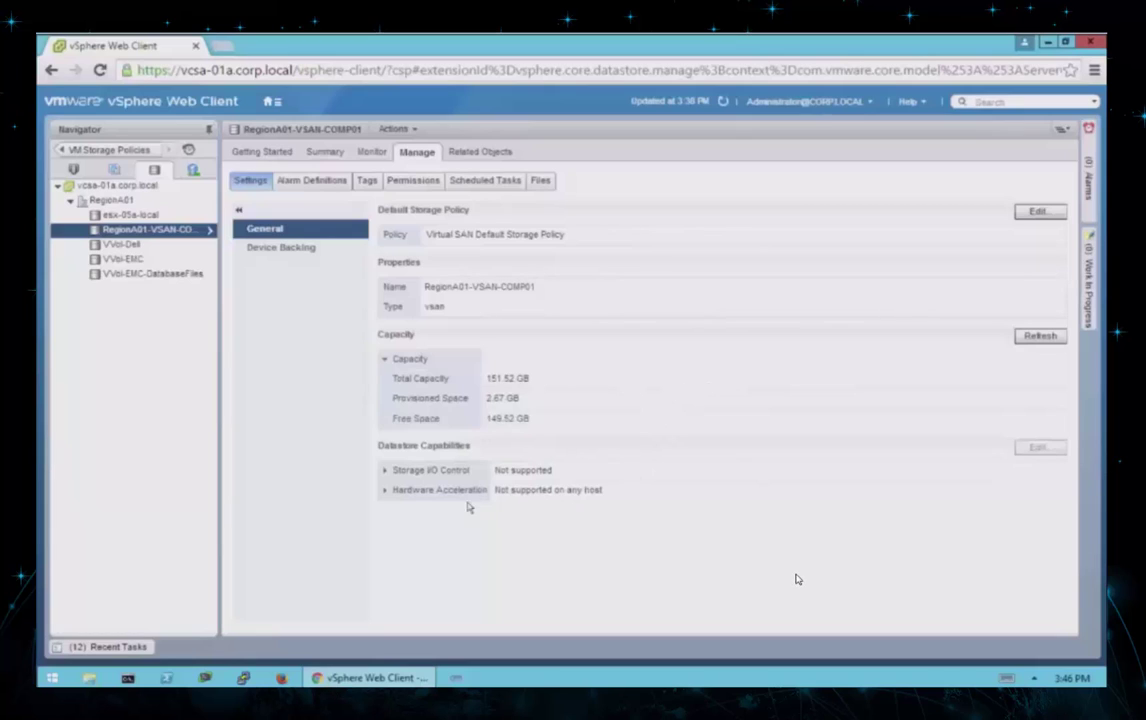
left_click(288, 249)
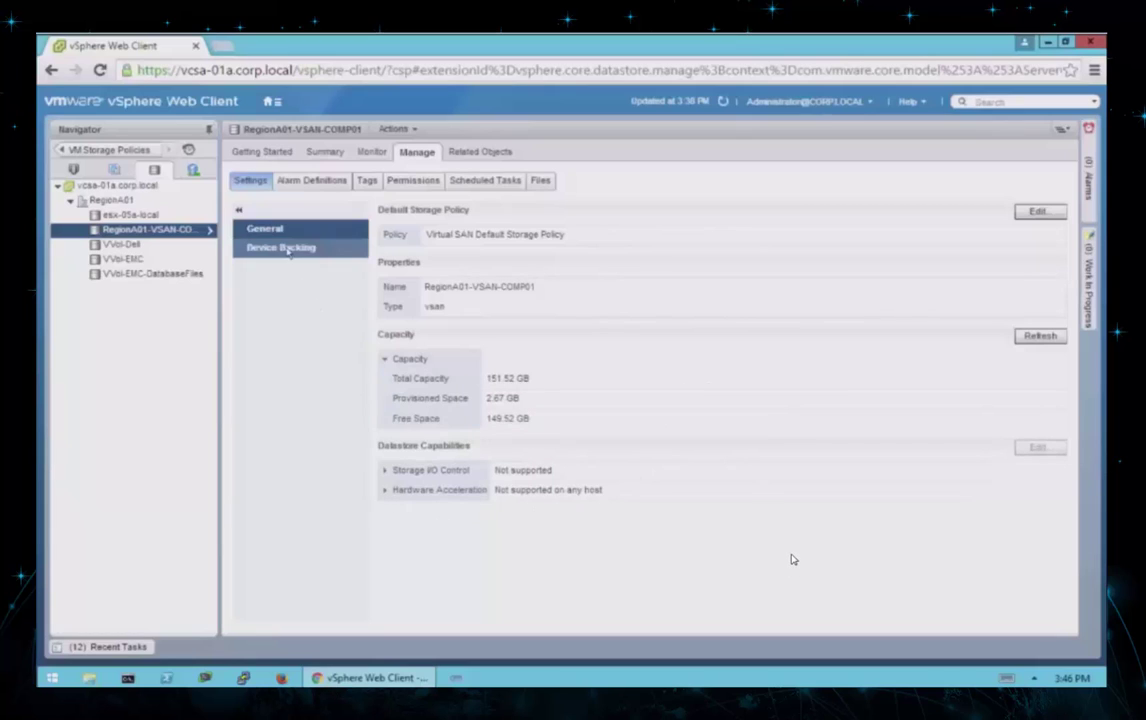